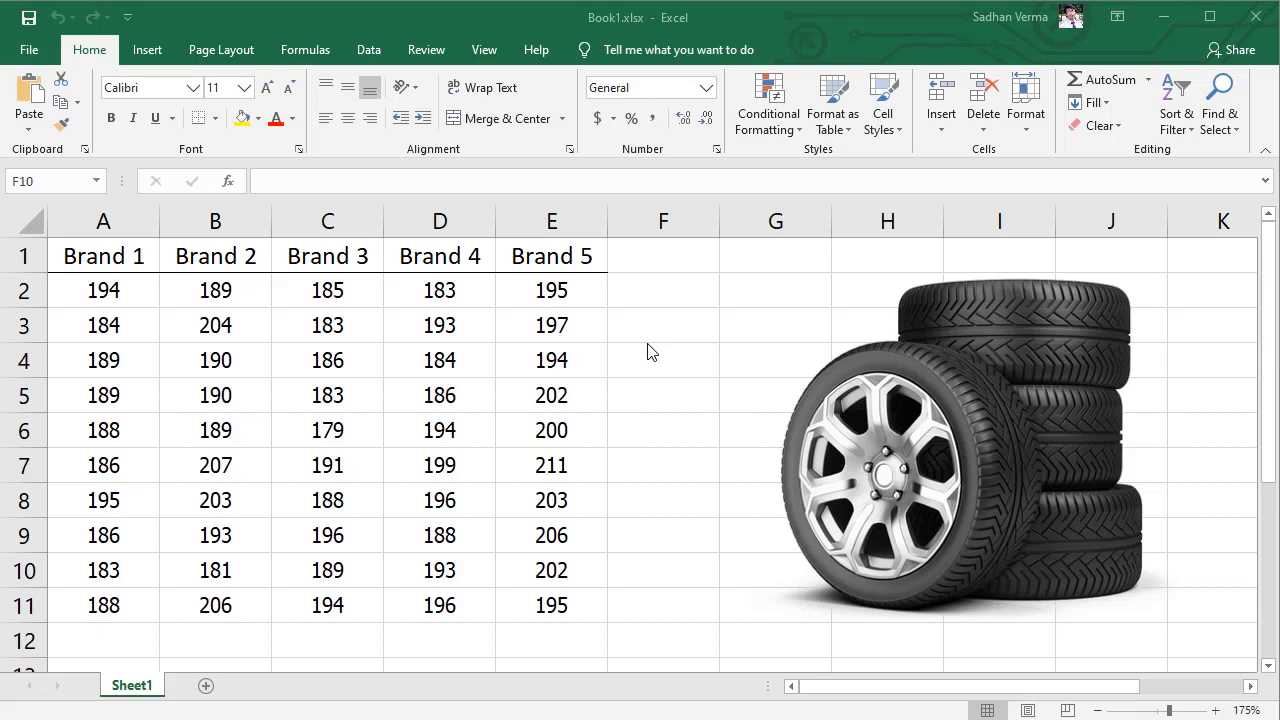
- Examine the tyre data in A1:E11, including the brand header row and the values beneath it
{"action": "left_click", "coordinate": [101, 255]}
{"action": "left_click_drag", "start_coordinate": [101, 255], "coordinate": [547, 605]}
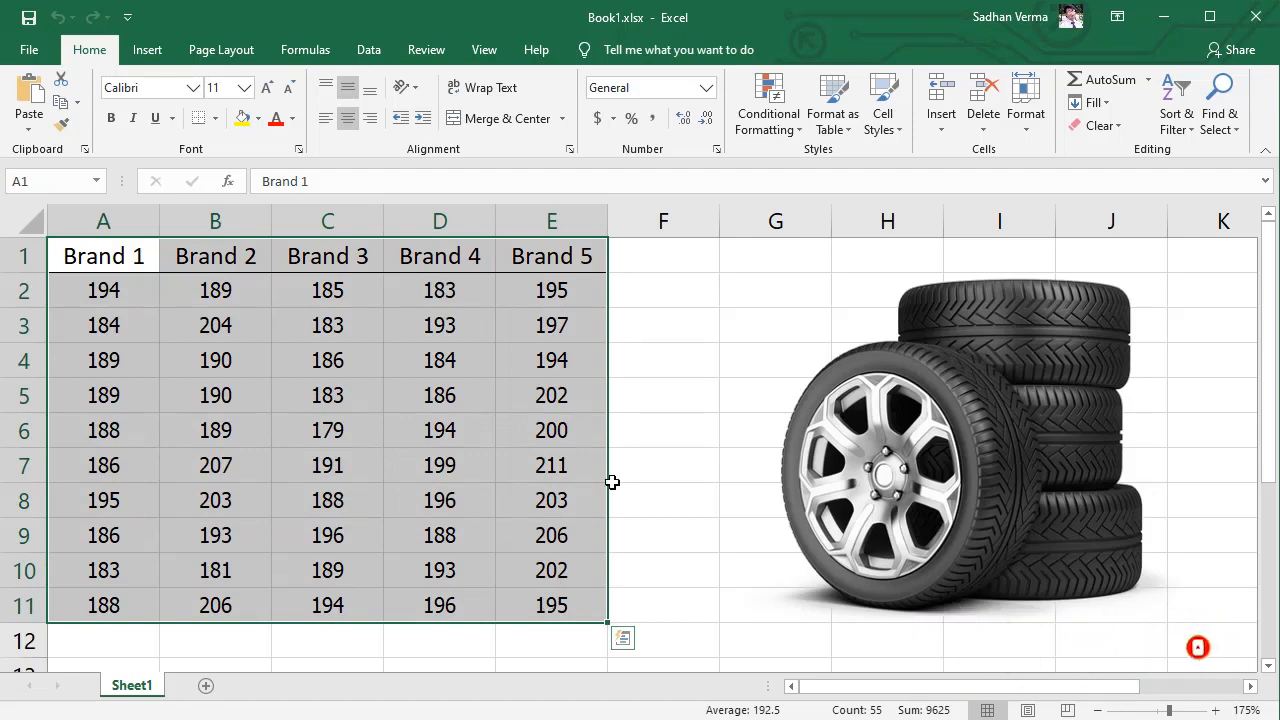
{"action": "left_click", "coordinate": [579, 466]}
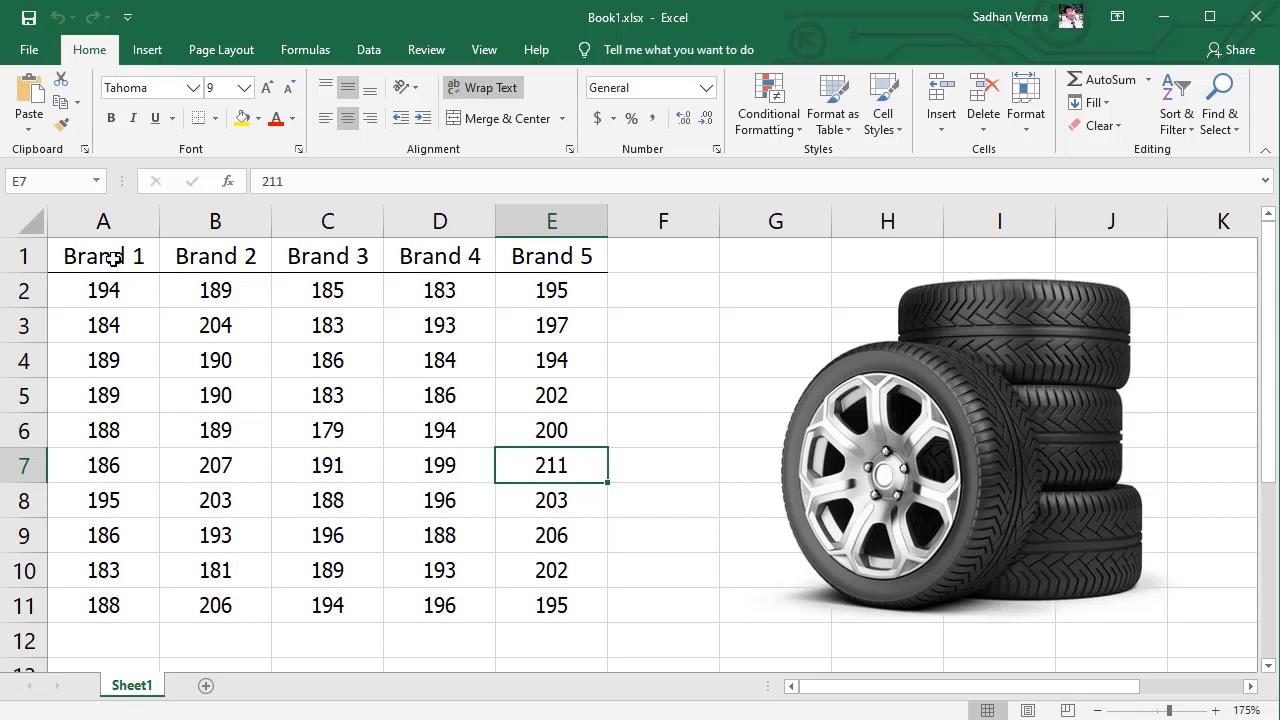
{"action": "left_click_drag", "start_coordinate": [114, 257], "coordinate": [540, 256]}
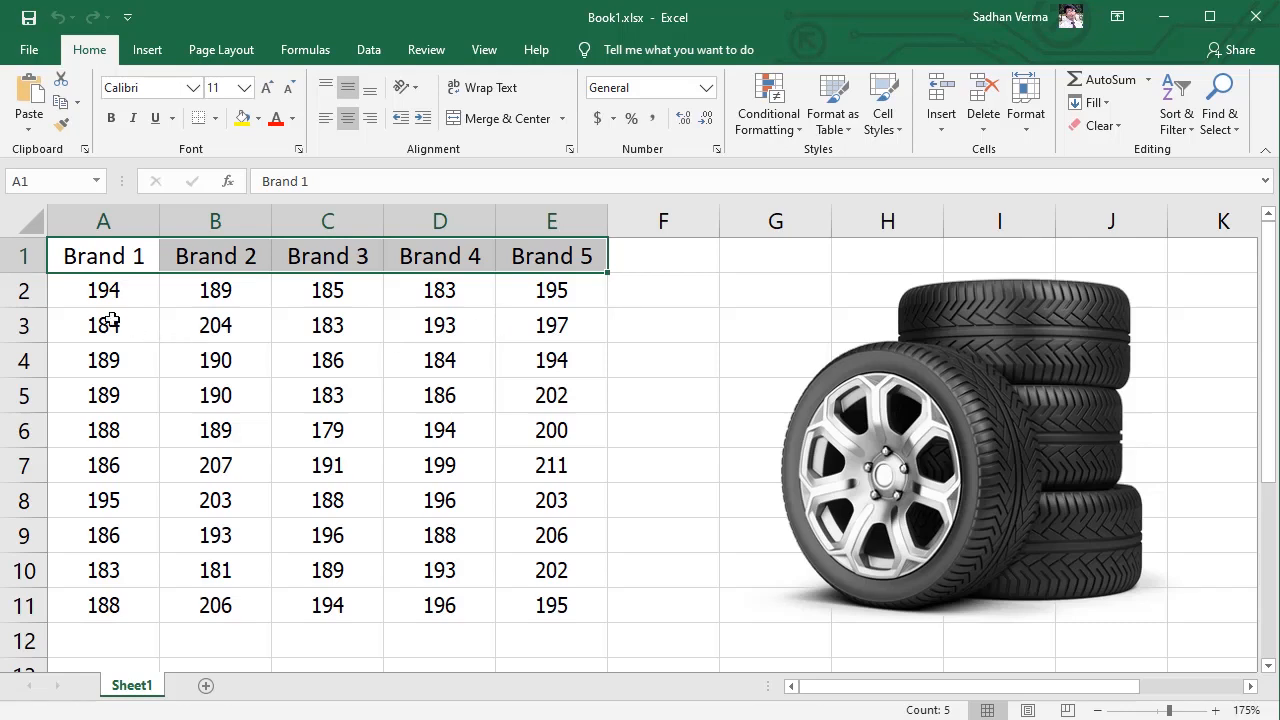
{"action": "left_click_drag", "start_coordinate": [103, 286], "coordinate": [574, 600]}
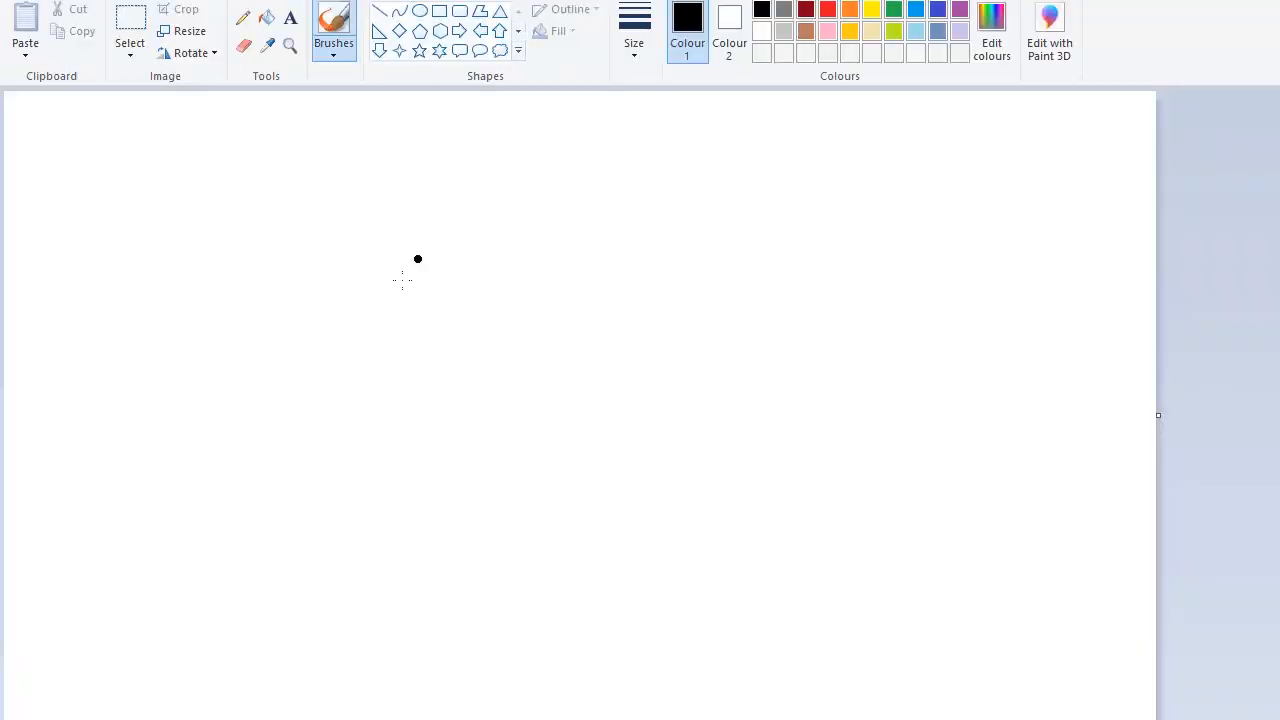
- Switch to Paint and brush two parallel horizontal black lines with small freehand marks between them
{"action": "left_click_drag", "start_coordinate": [219, 343], "coordinate": [630, 341]}
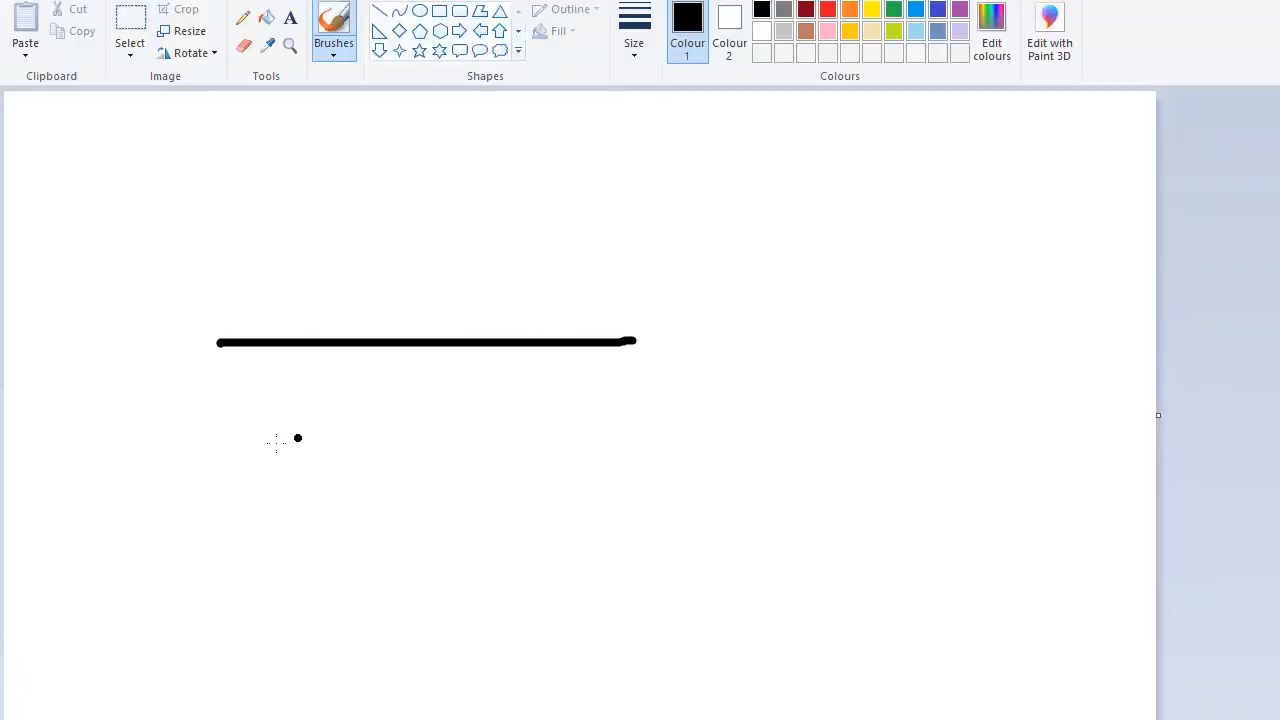
{"action": "left_click_drag", "start_coordinate": [226, 455], "coordinate": [630, 457]}
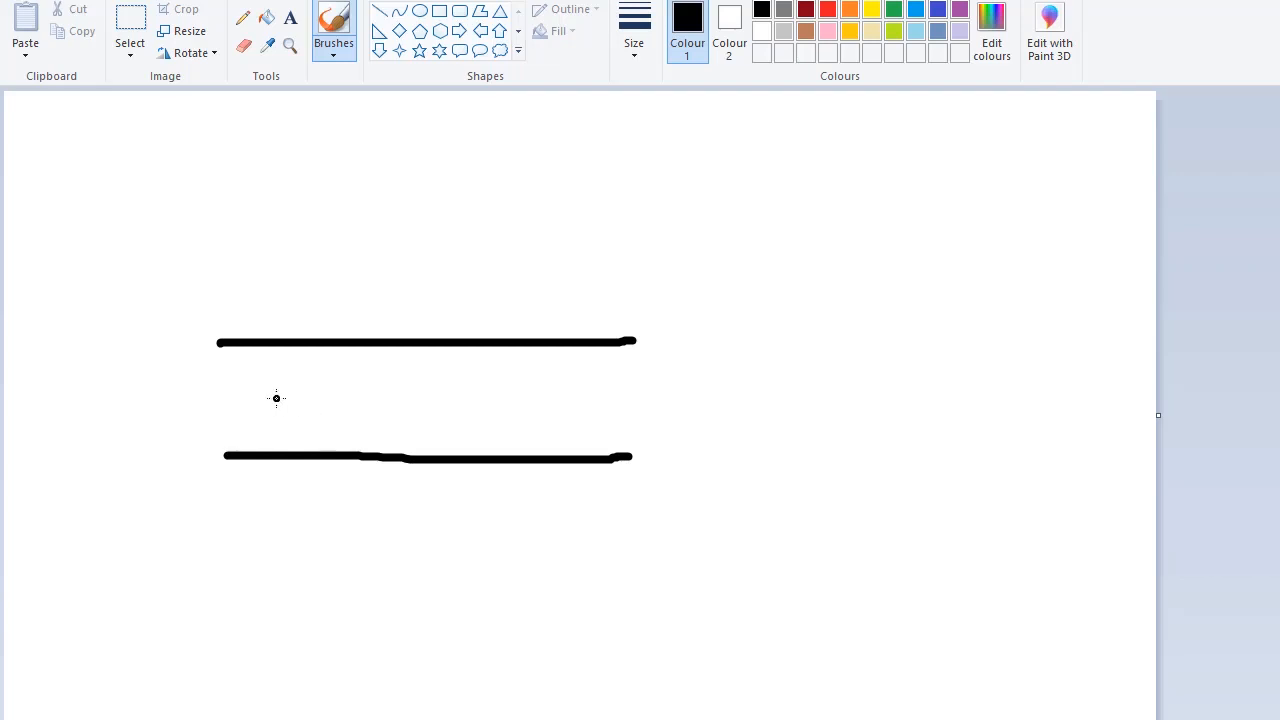
{"action": "left_click_drag", "start_coordinate": [273, 402], "coordinate": [277, 405]}
{"action": "left_click", "coordinate": [290, 408]}
{"action": "mouse_move", "coordinate": [287, 407]}
{"action": "left_mouse_down"}
{"action": "mouse_move", "coordinate": [450, 403]}
{"action": "mouse_move", "coordinate": [437, 416]}
{"action": "mouse_move", "coordinate": [472, 393]}
{"action": "mouse_move", "coordinate": [477, 408]}
{"action": "mouse_move", "coordinate": [475, 391]}
{"action": "left_mouse_up"}
{"action": "left_click", "coordinate": [428, 390]}
{"action": "left_click", "coordinate": [477, 399]}
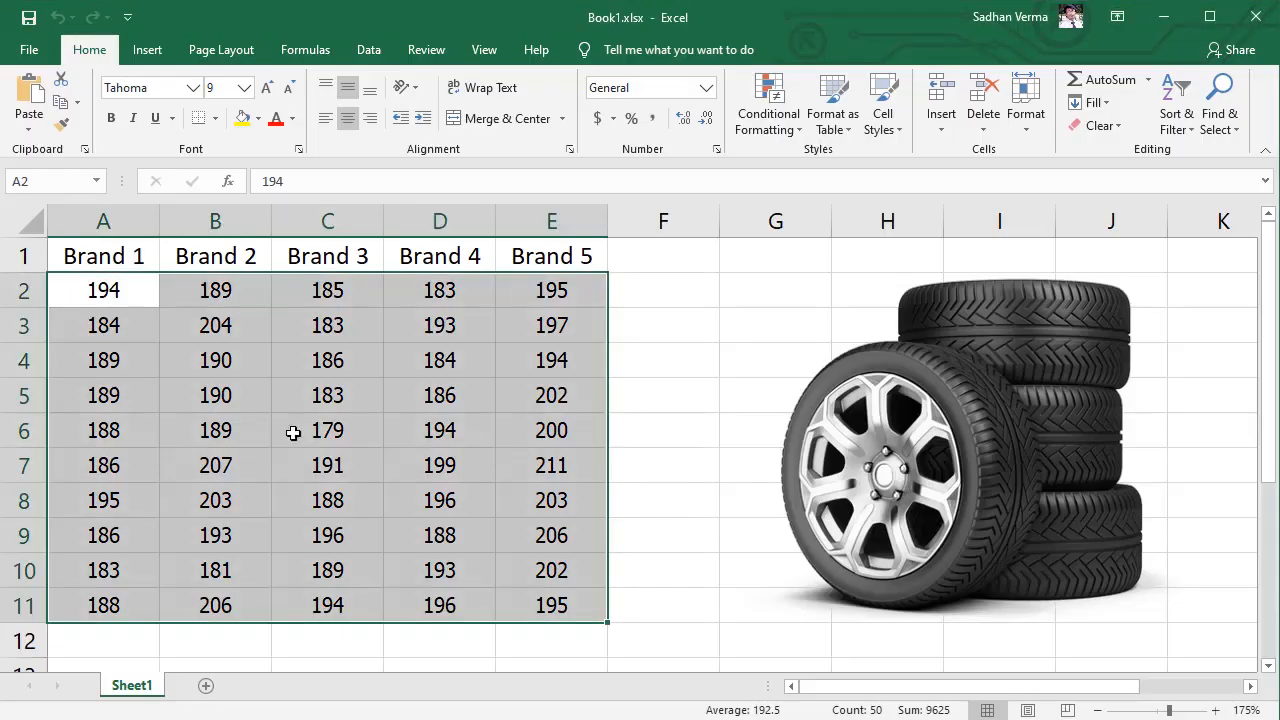
- Switch back to Excel and examine the brand headers and the Brand 1 and Brand 2 values in rows 2 to 11
{"action": "left_click", "coordinate": [194, 363]}
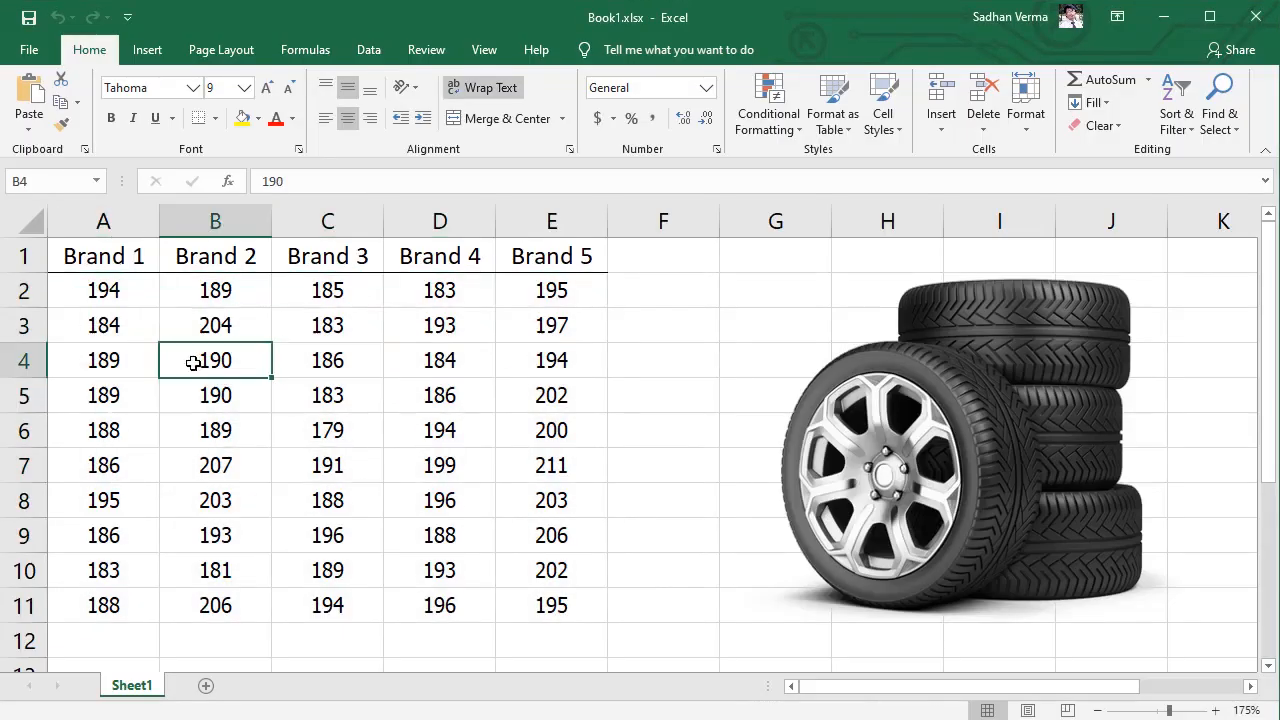
{"action": "left_click_drag", "start_coordinate": [121, 262], "coordinate": [528, 256]}
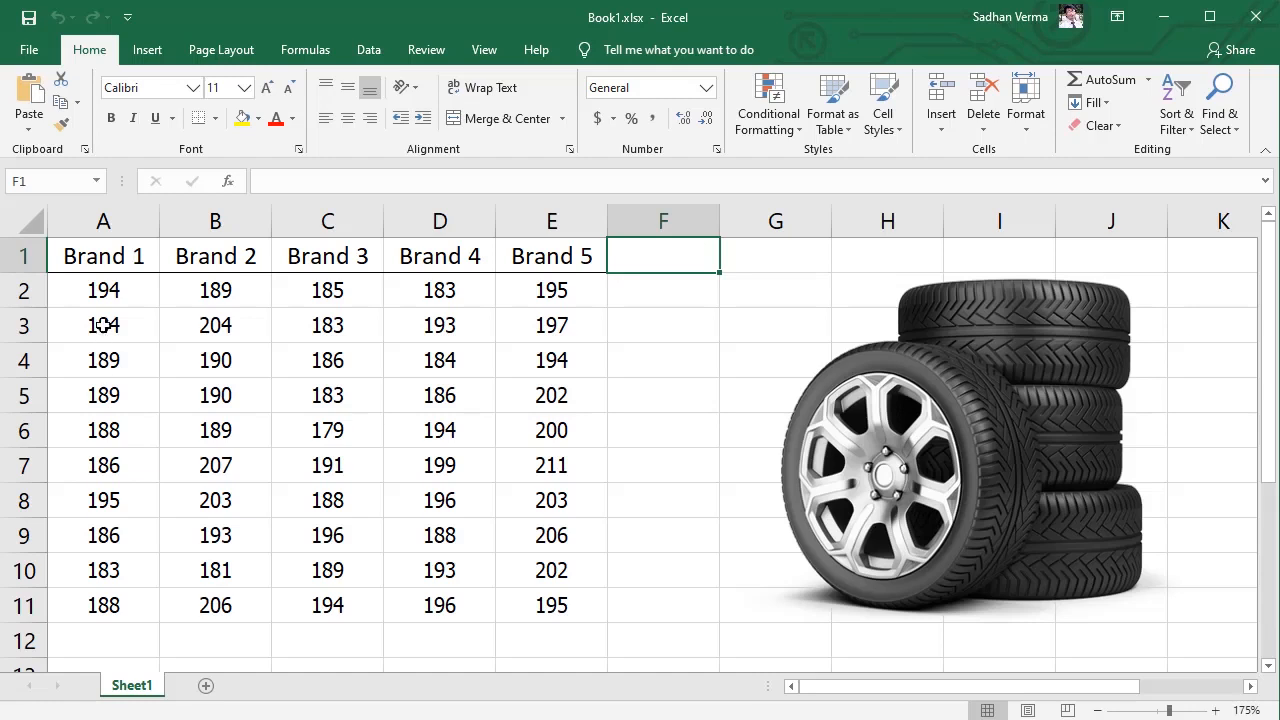
{"action": "left_click_drag", "start_coordinate": [108, 290], "coordinate": [117, 615]}
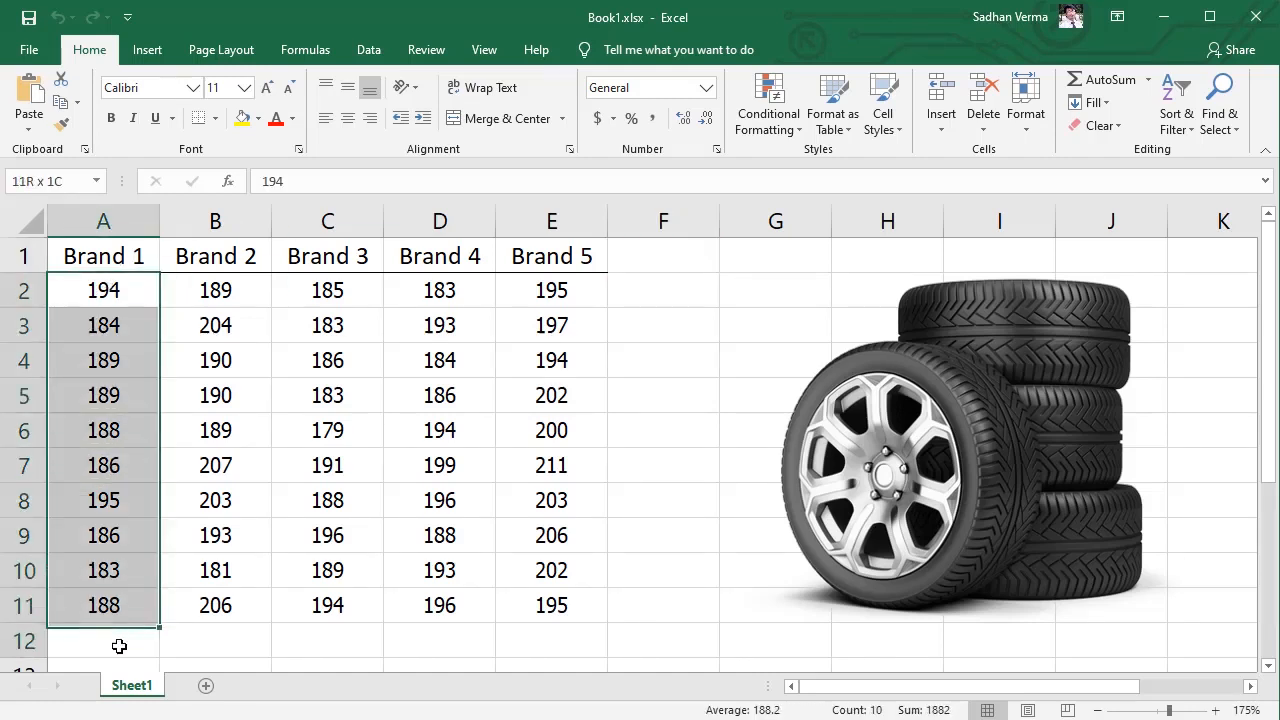
{"action": "left_click", "coordinate": [127, 535]}
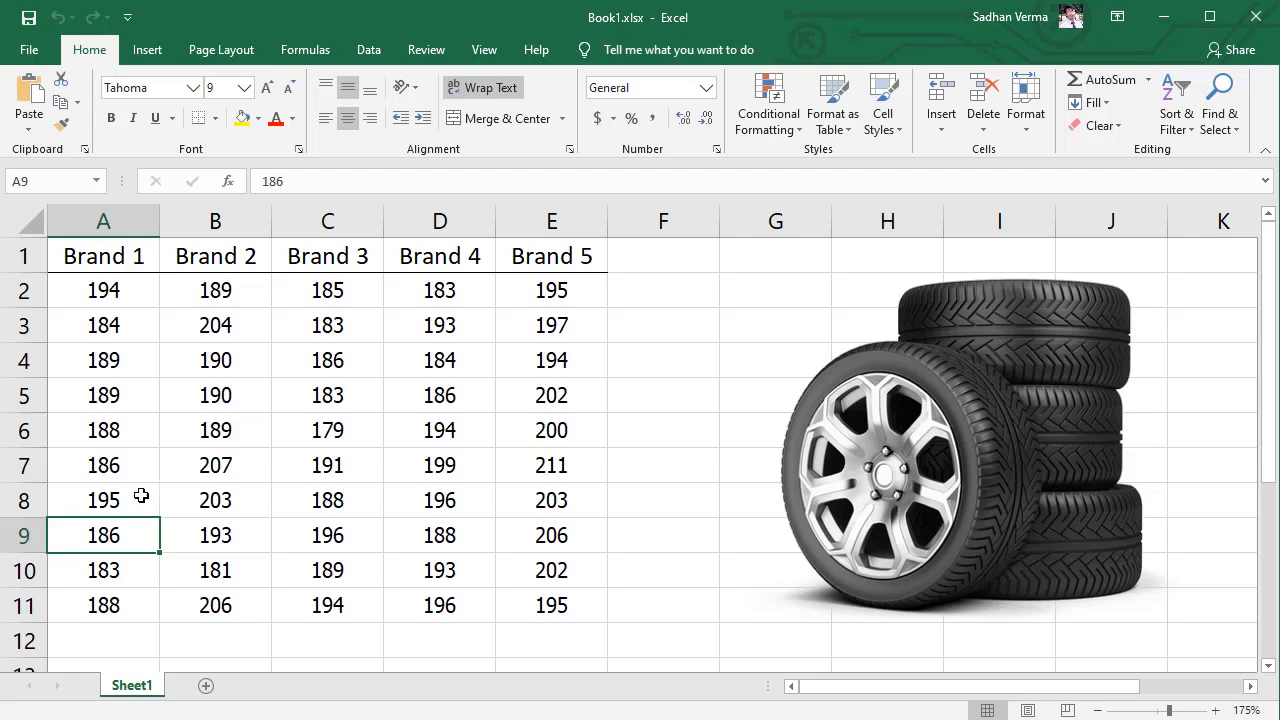
{"action": "left_click_drag", "start_coordinate": [129, 291], "coordinate": [111, 612]}
{"action": "left_click", "coordinate": [128, 293]}
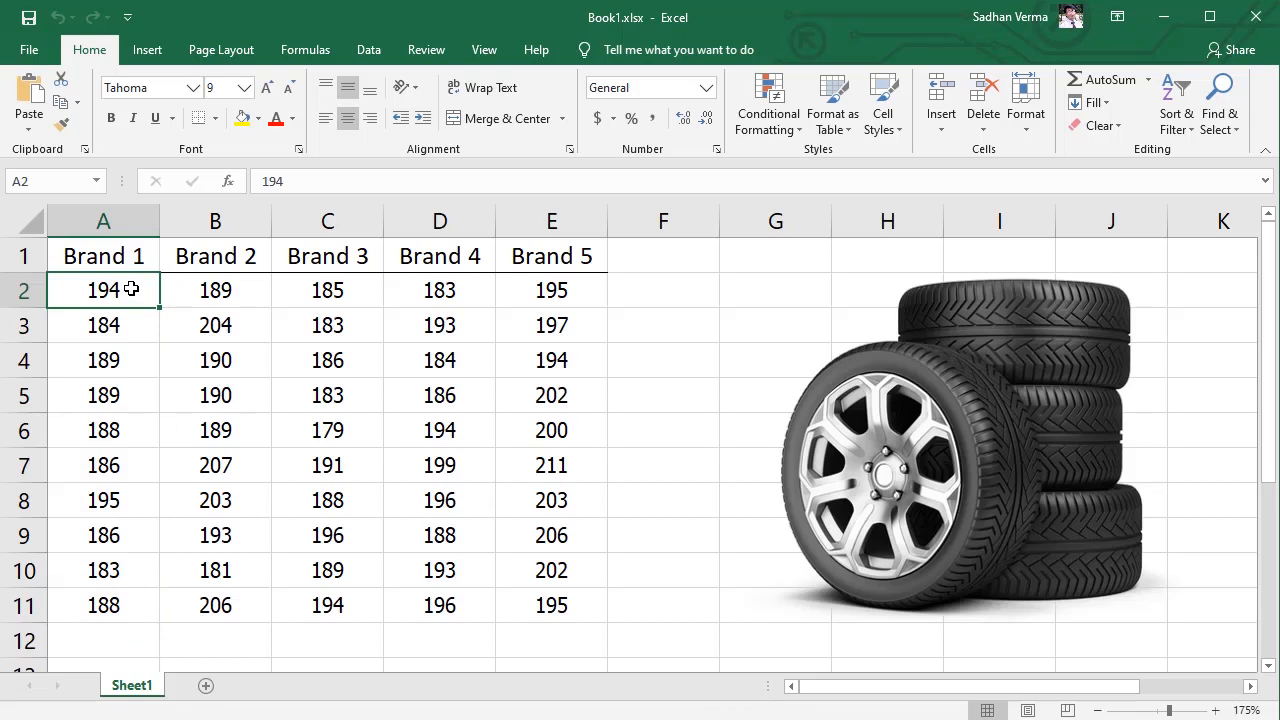
{"action": "left_click_drag", "start_coordinate": [128, 293], "coordinate": [131, 607]}
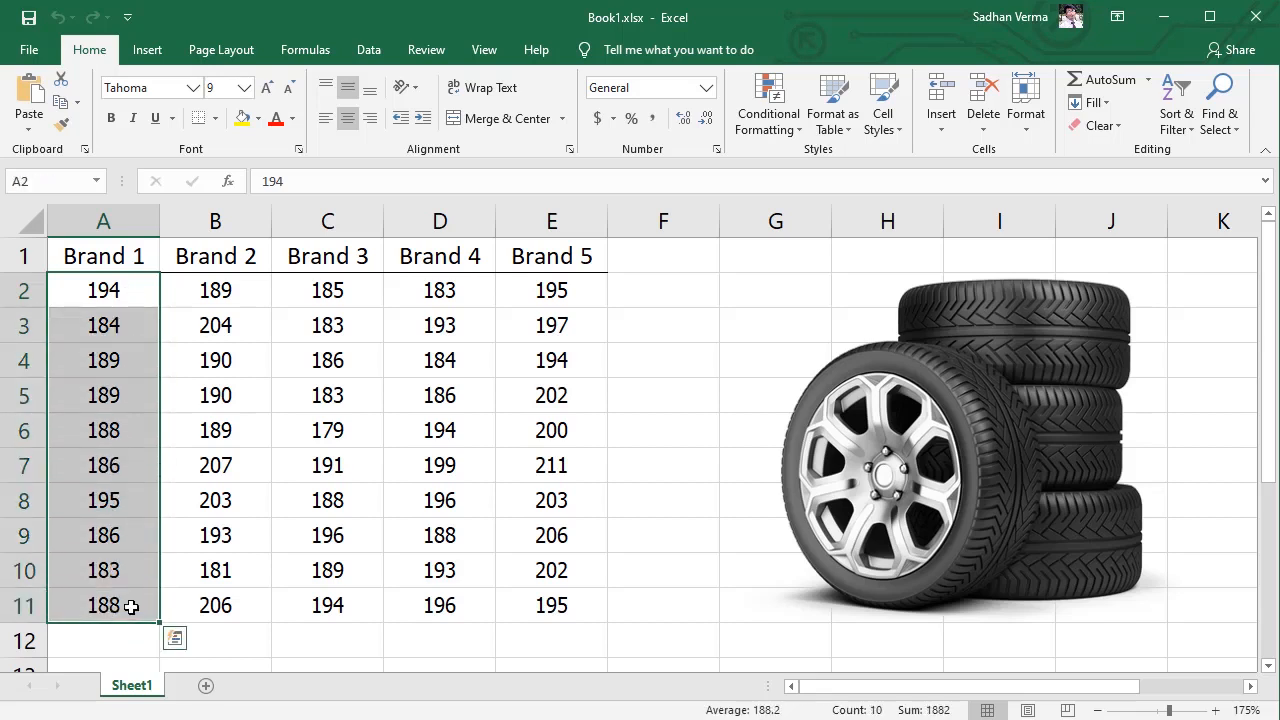
{"action": "left_click", "coordinate": [242, 283]}
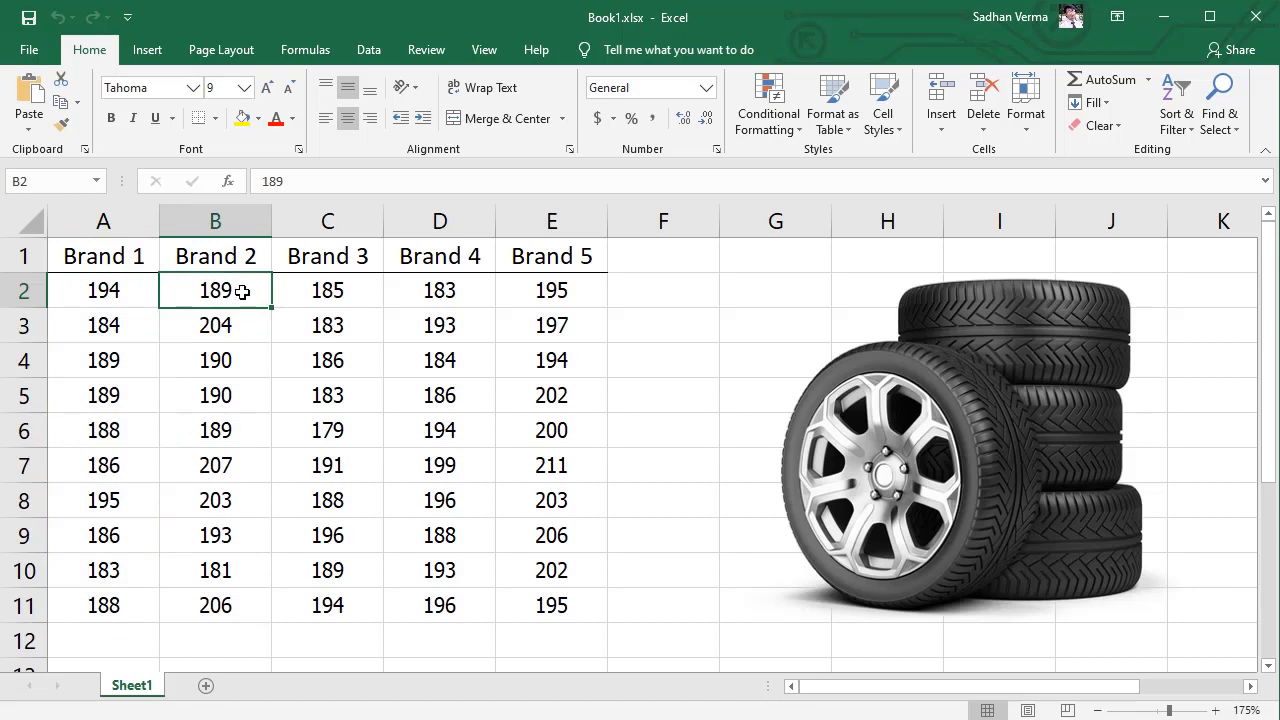
{"action": "left_click_drag", "start_coordinate": [242, 291], "coordinate": [242, 613]}
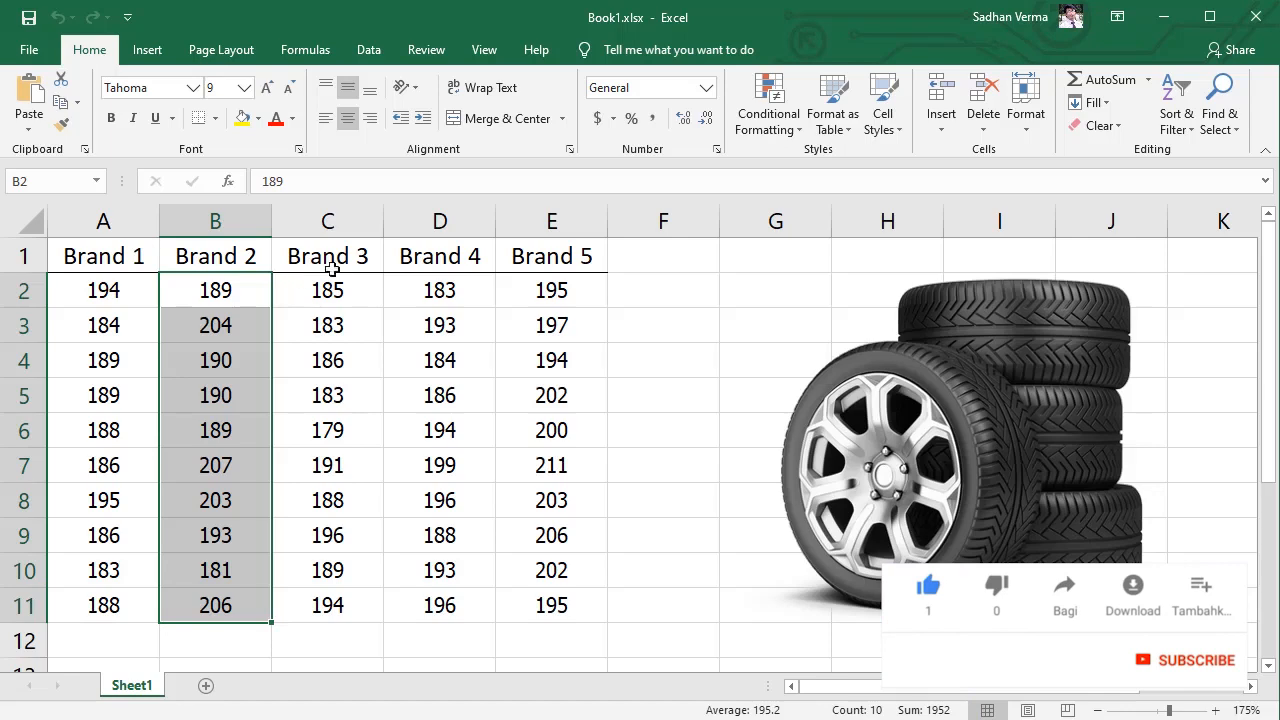
- Examine the Brand 3, Brand 4 and Brand 5 columns, then compare the Brand 1 and Brand 2 values and review the header row
{"action": "left_click", "coordinate": [340, 220]}
{"action": "left_click", "coordinate": [435, 218]}
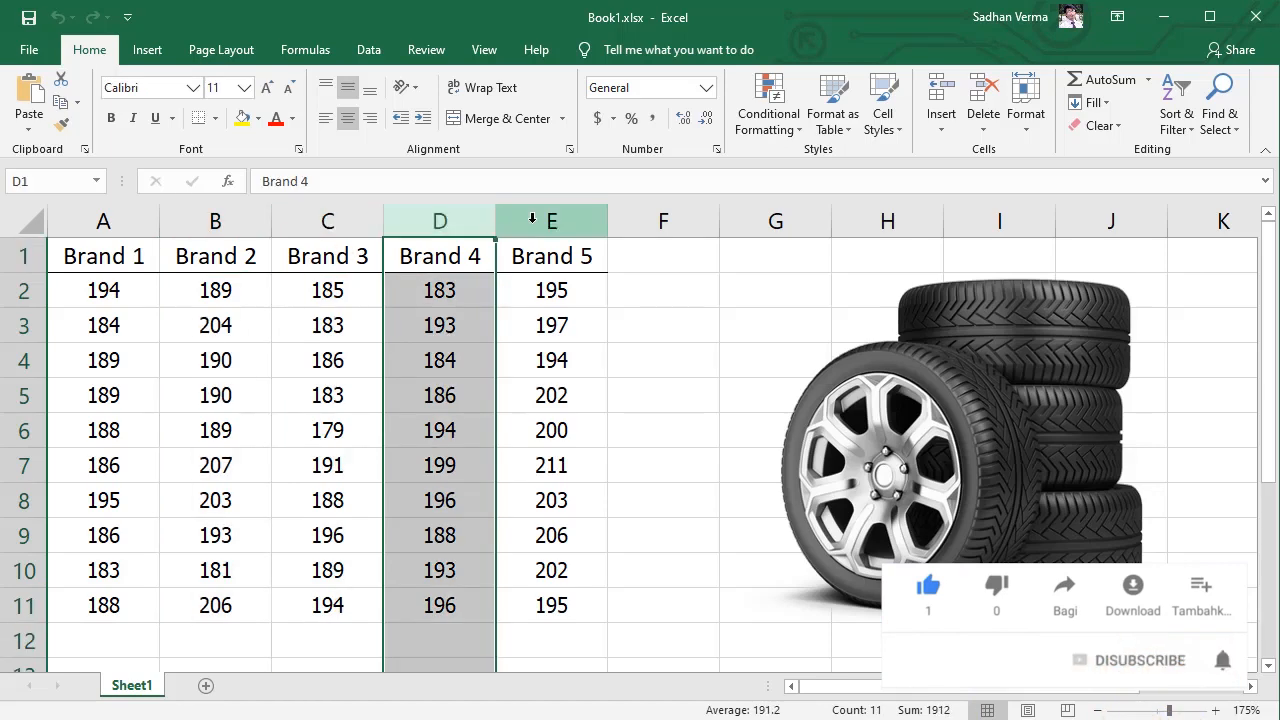
{"action": "left_click", "coordinate": [531, 217]}
{"action": "left_click", "coordinate": [100, 265]}
{"action": "key", "text": "ctrl+shift+Right"}
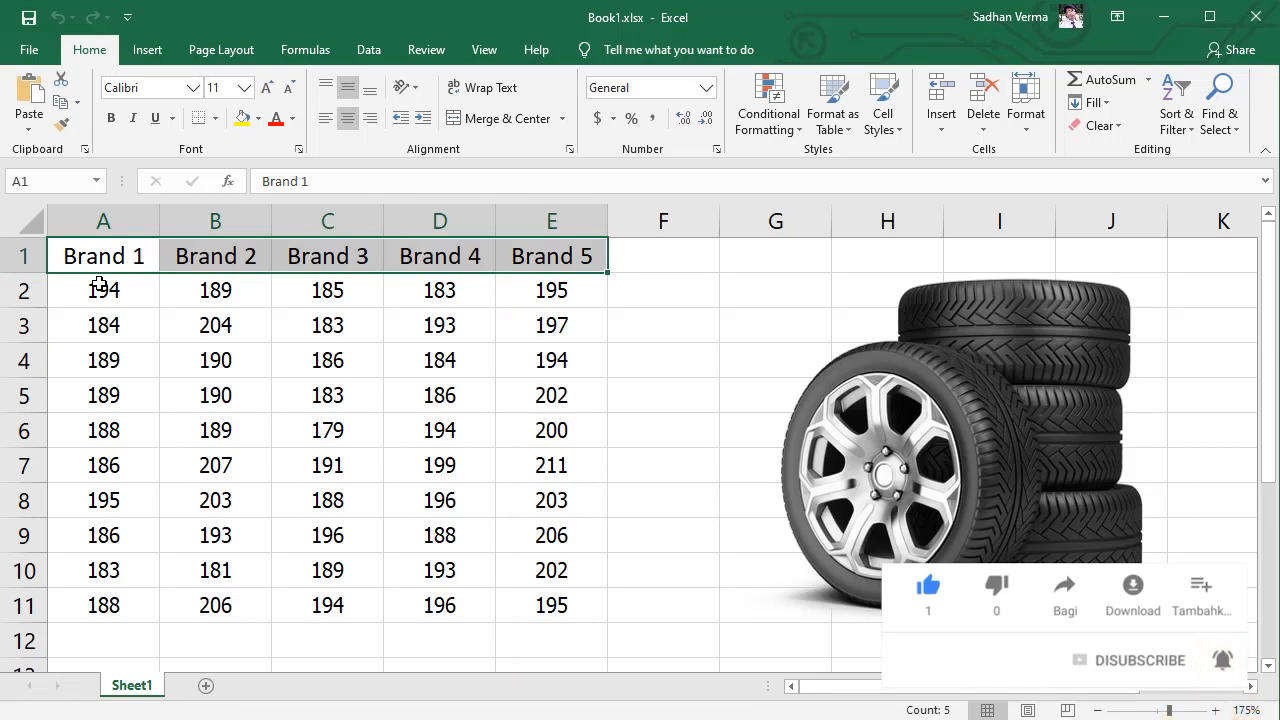
{"action": "left_click", "coordinate": [105, 288]}
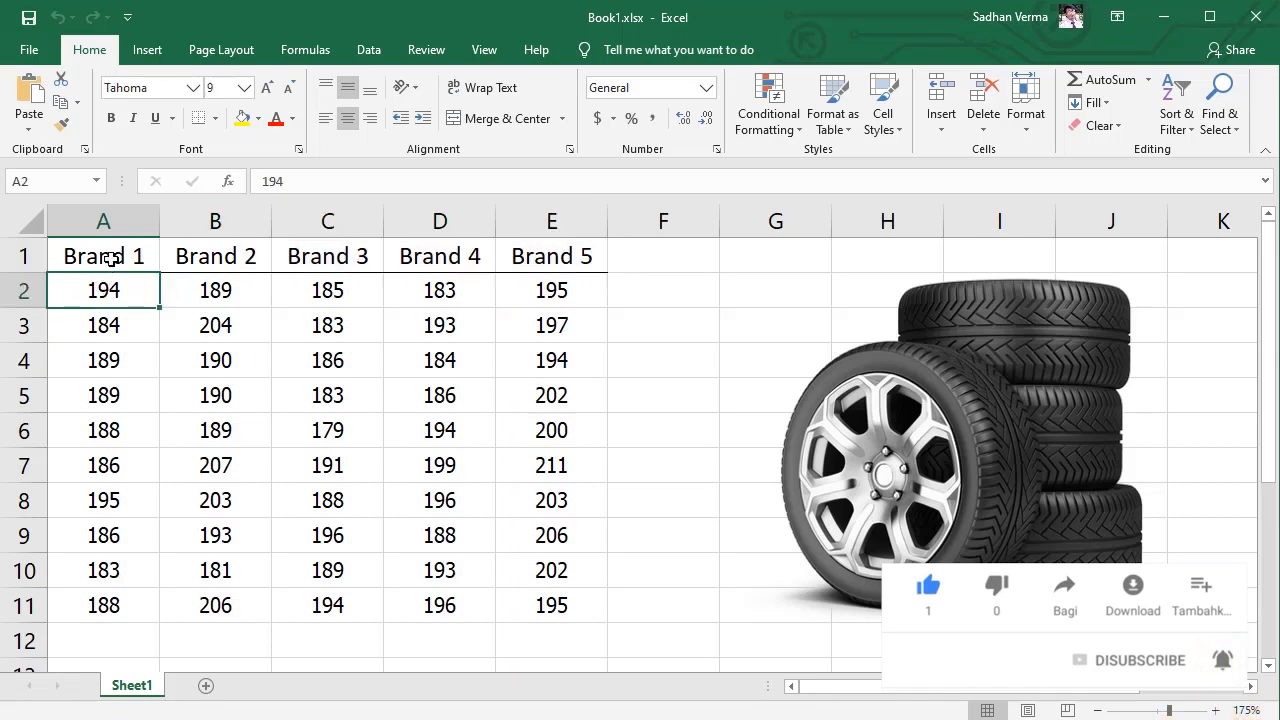
{"action": "left_click", "coordinate": [106, 252]}
{"action": "left_click_drag", "start_coordinate": [108, 290], "coordinate": [100, 603]}
{"action": "left_click_drag", "start_coordinate": [215, 290], "coordinate": [214, 602]}
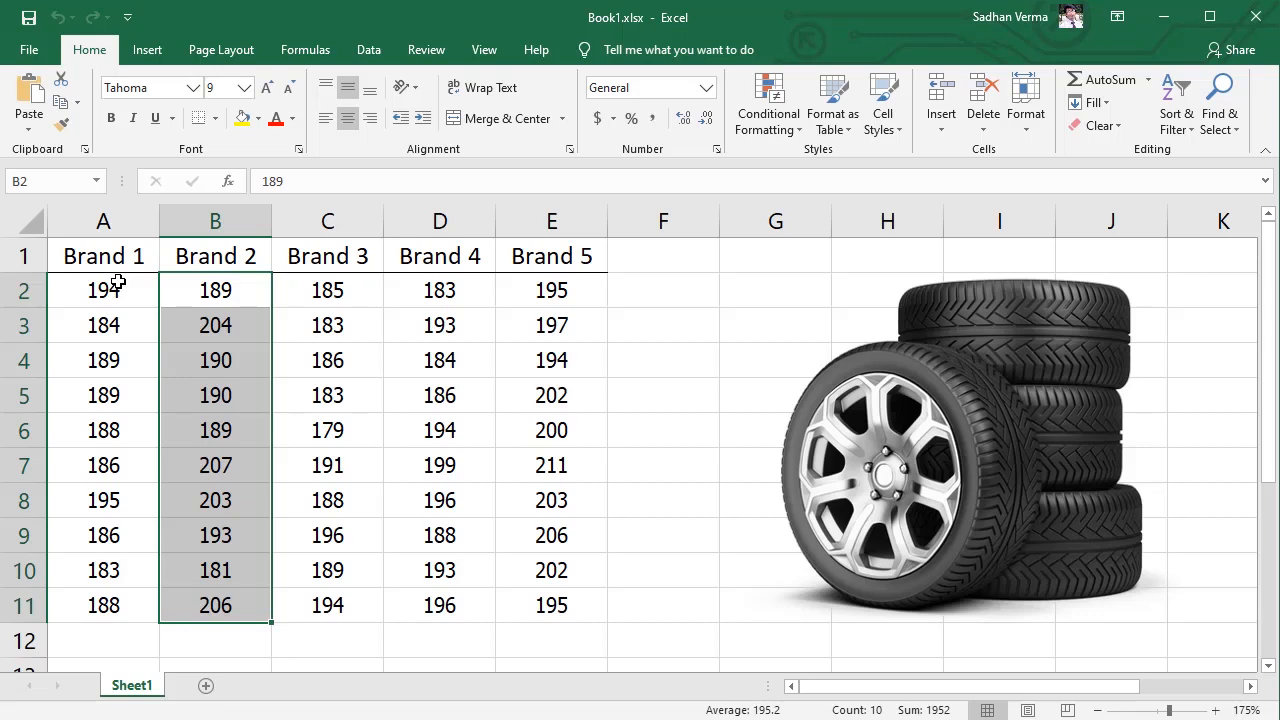
{"action": "left_click_drag", "start_coordinate": [104, 256], "coordinate": [548, 256]}
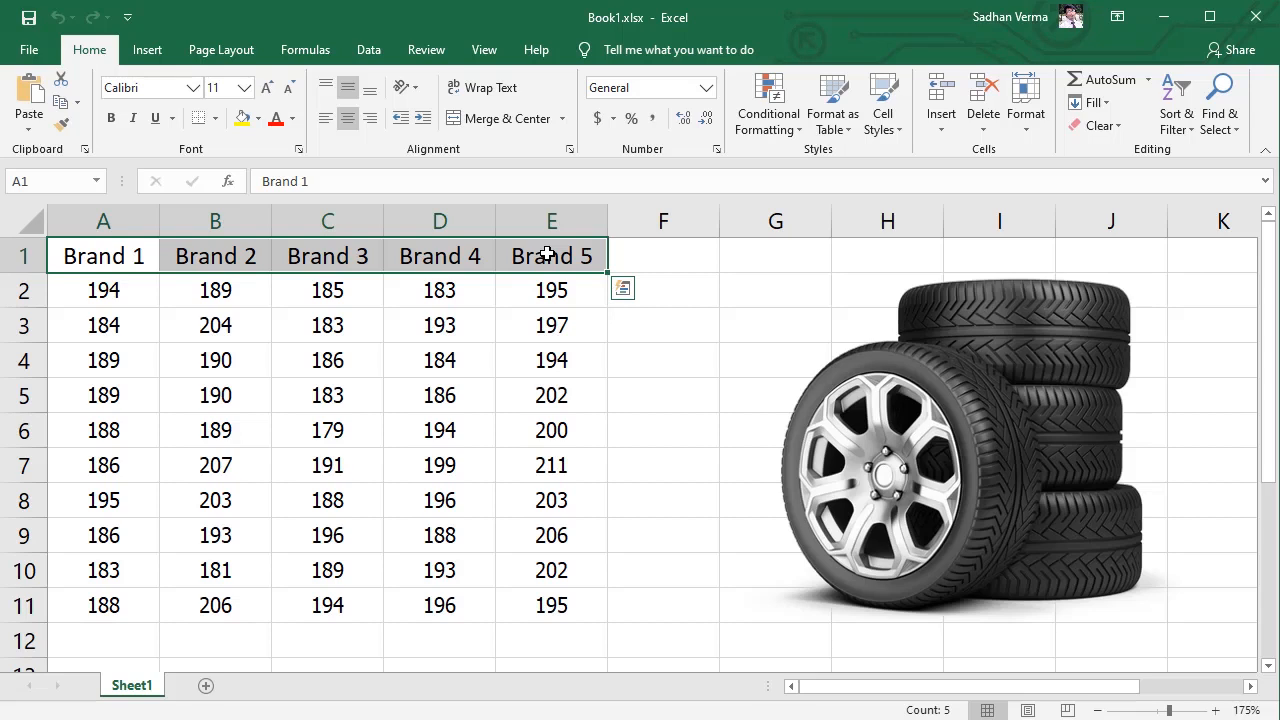
{"action": "left_click", "coordinate": [660, 259]}
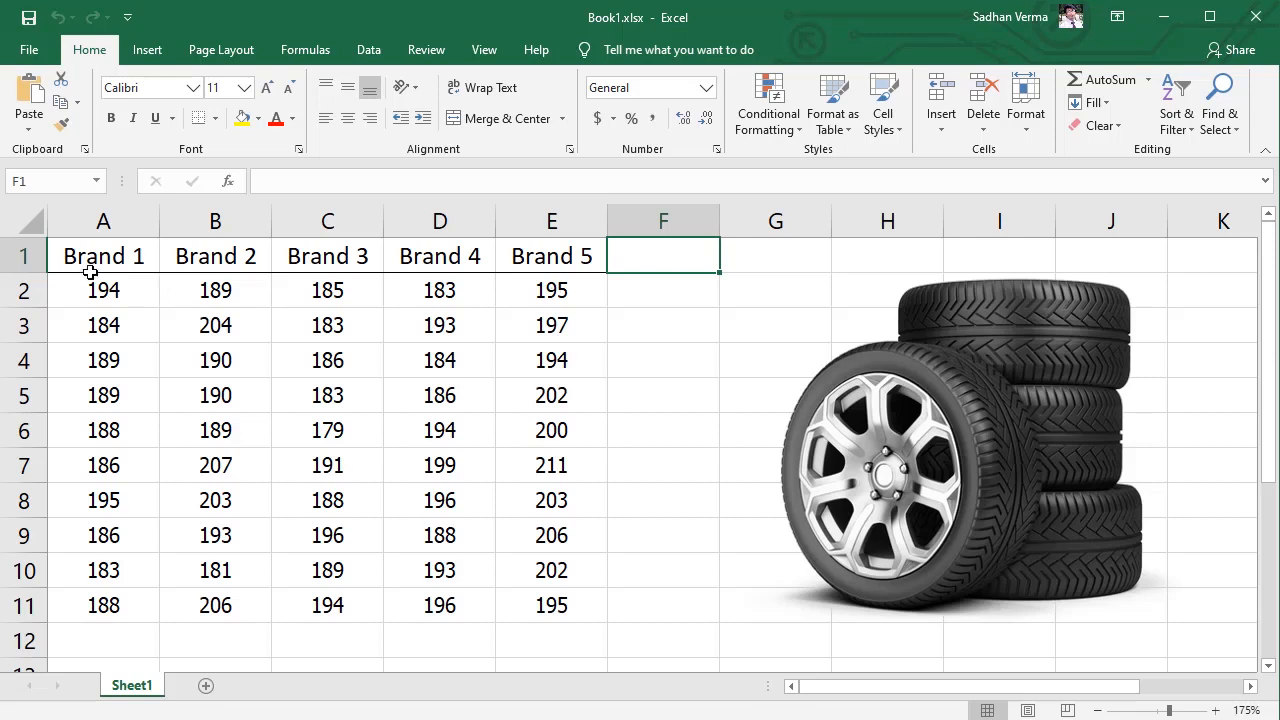
- Examine the header row and each brand's values in rows 2 to 11, column by column from Brand 1 to Brand 5
{"action": "left_click_drag", "start_coordinate": [90, 266], "coordinate": [530, 260]}
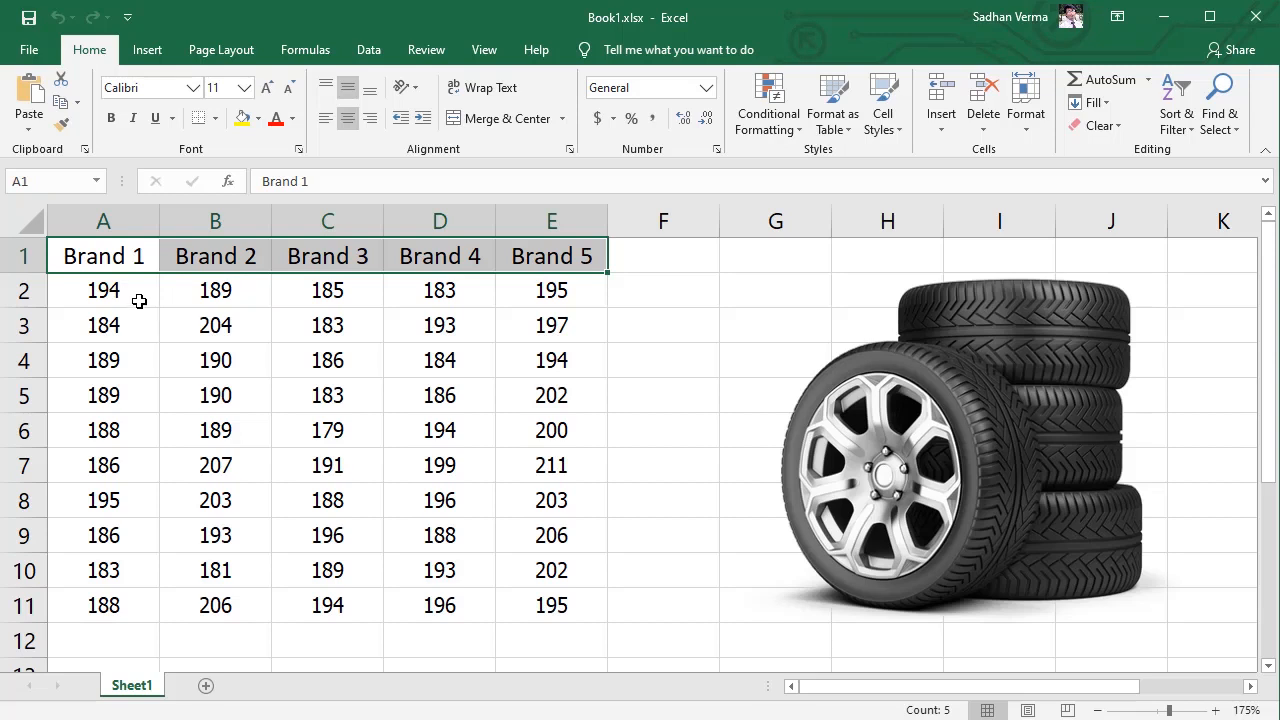
{"action": "left_click_drag", "start_coordinate": [137, 300], "coordinate": [103, 605]}
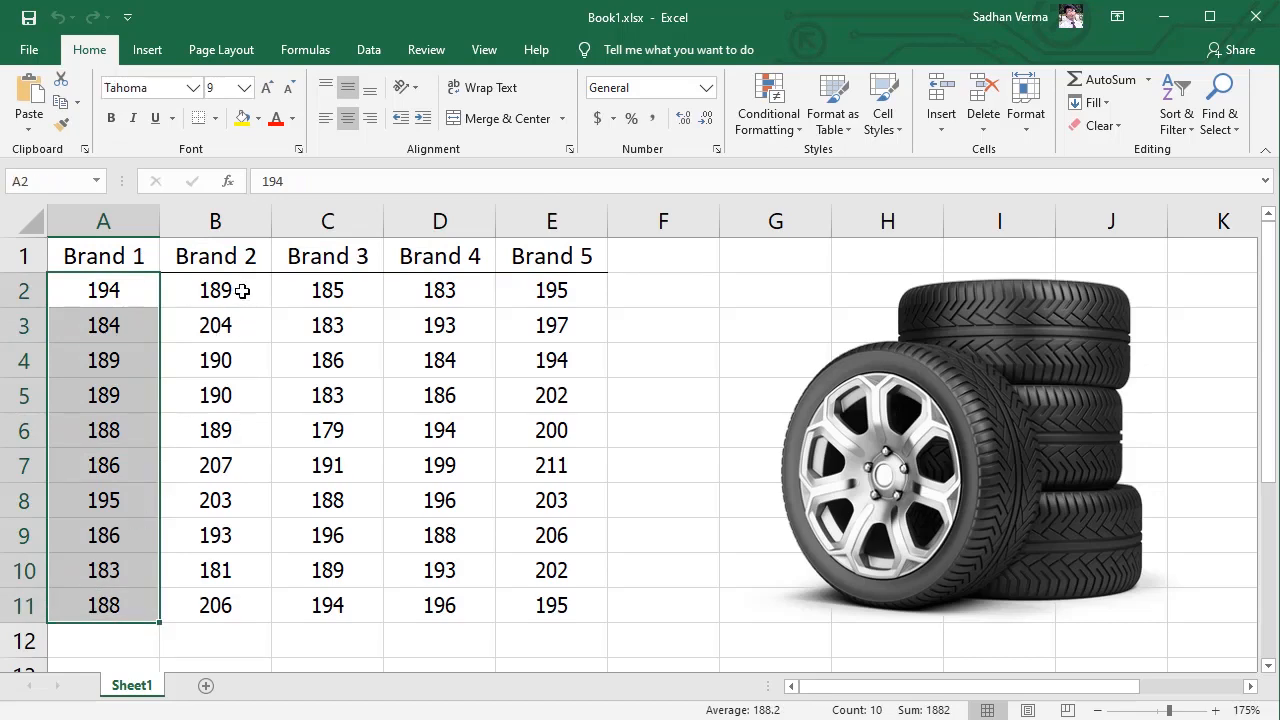
{"action": "left_click_drag", "start_coordinate": [241, 291], "coordinate": [236, 607]}
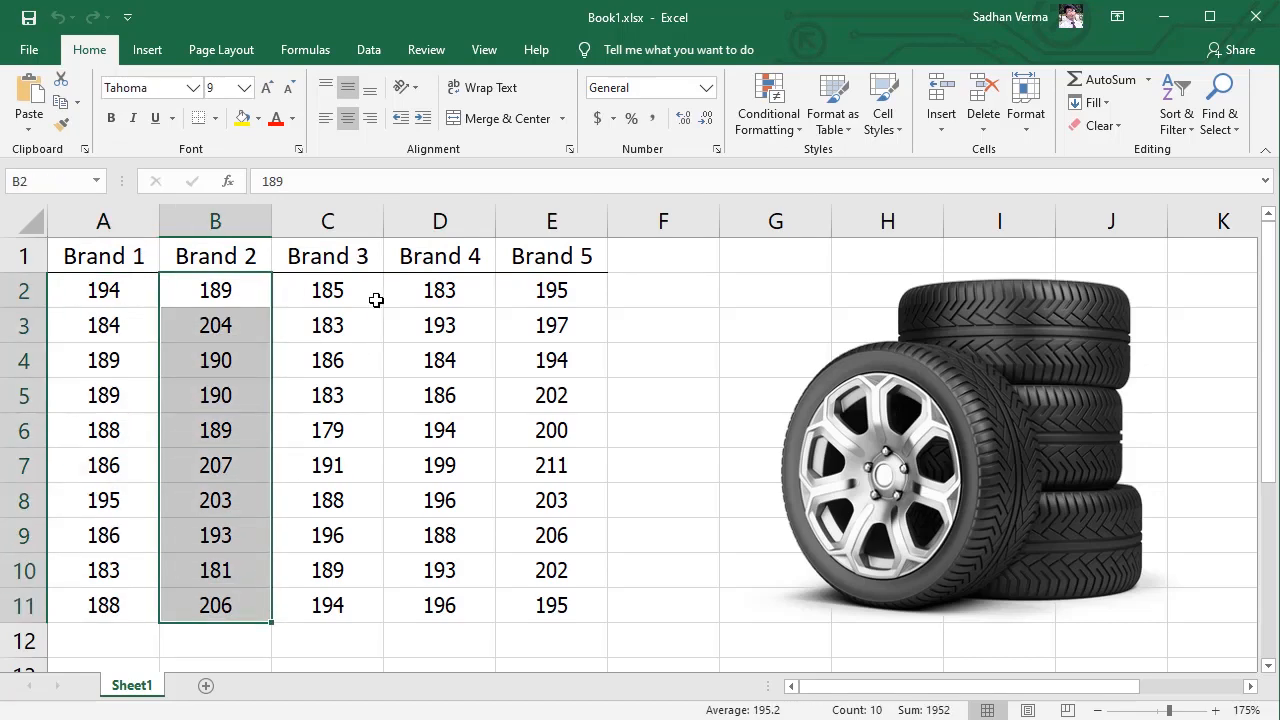
{"action": "left_click_drag", "start_coordinate": [366, 295], "coordinate": [343, 606]}
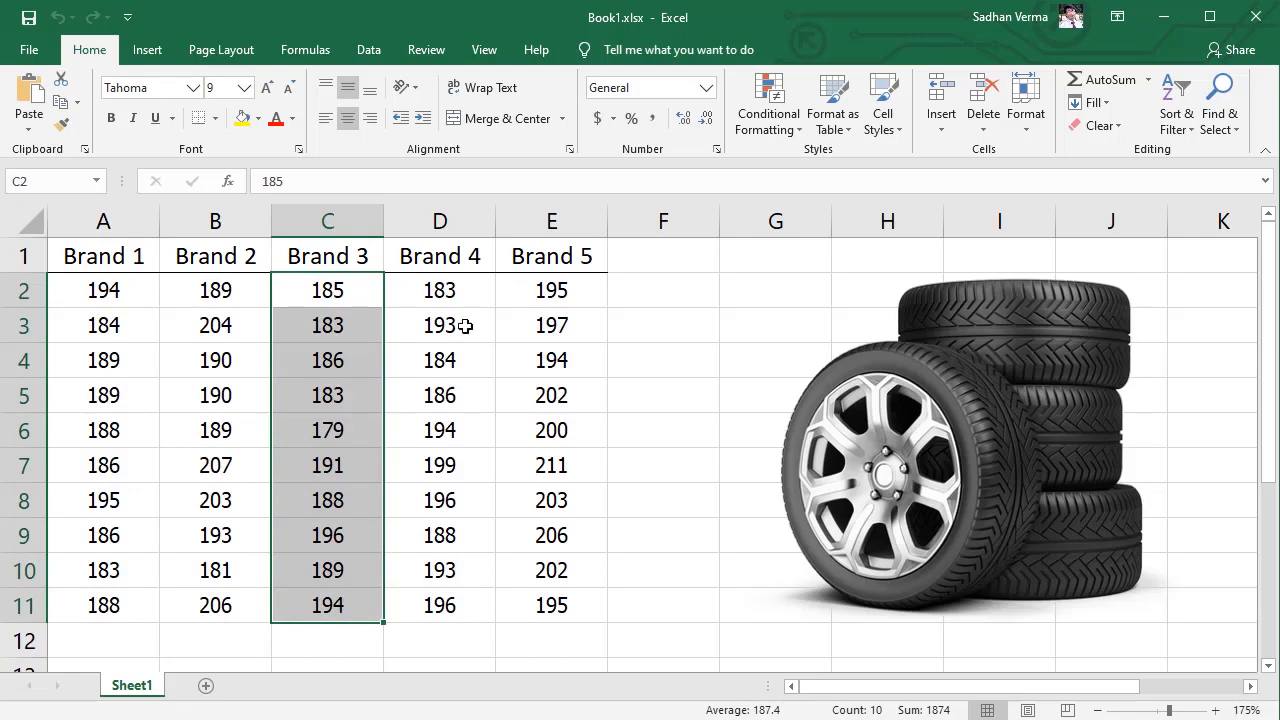
{"action": "left_click_drag", "start_coordinate": [466, 294], "coordinate": [423, 606]}
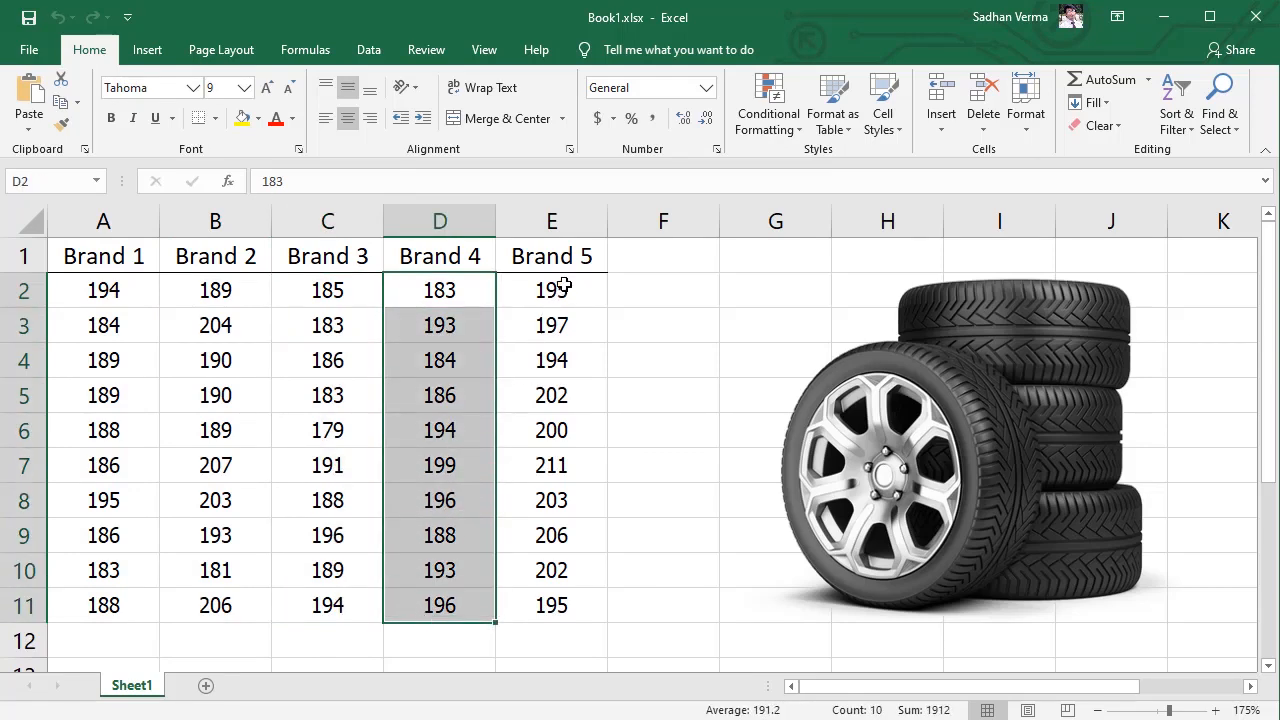
{"action": "left_click_drag", "start_coordinate": [563, 283], "coordinate": [556, 614]}
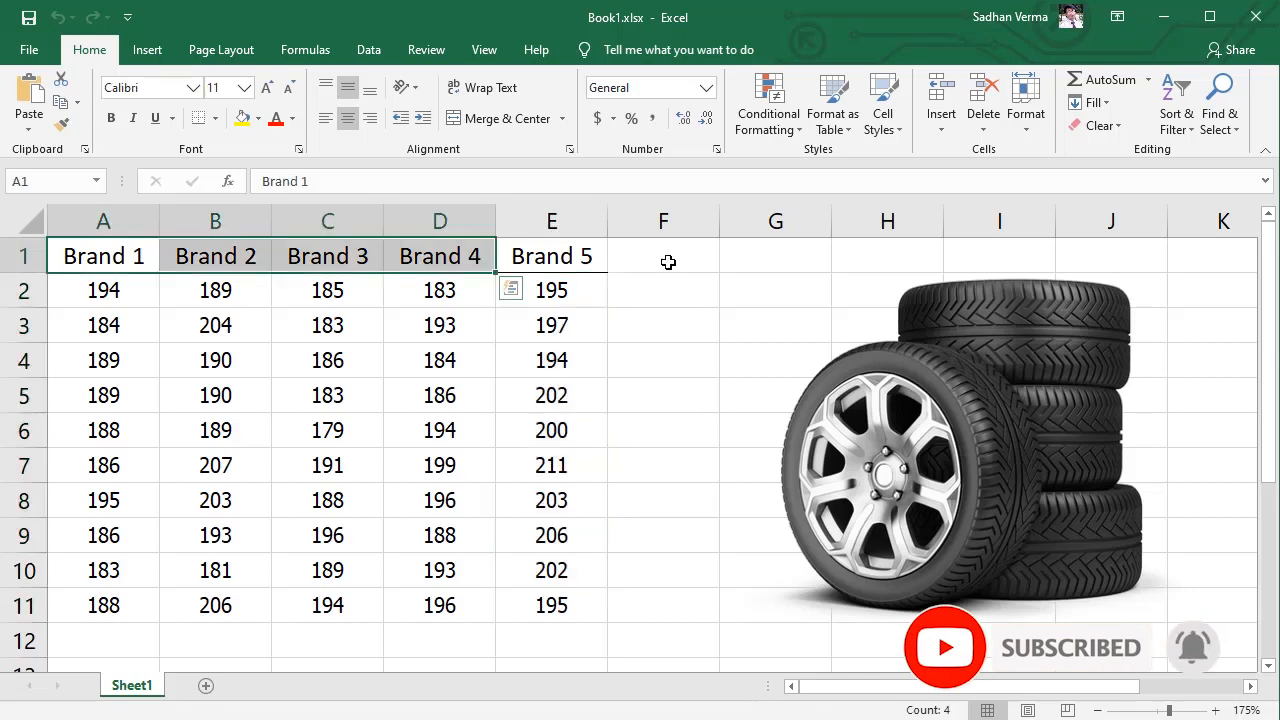
- Review the five brand headers in A1:E1 and the complete data table in A1:E11
{"action": "left_click", "coordinate": [666, 260]}
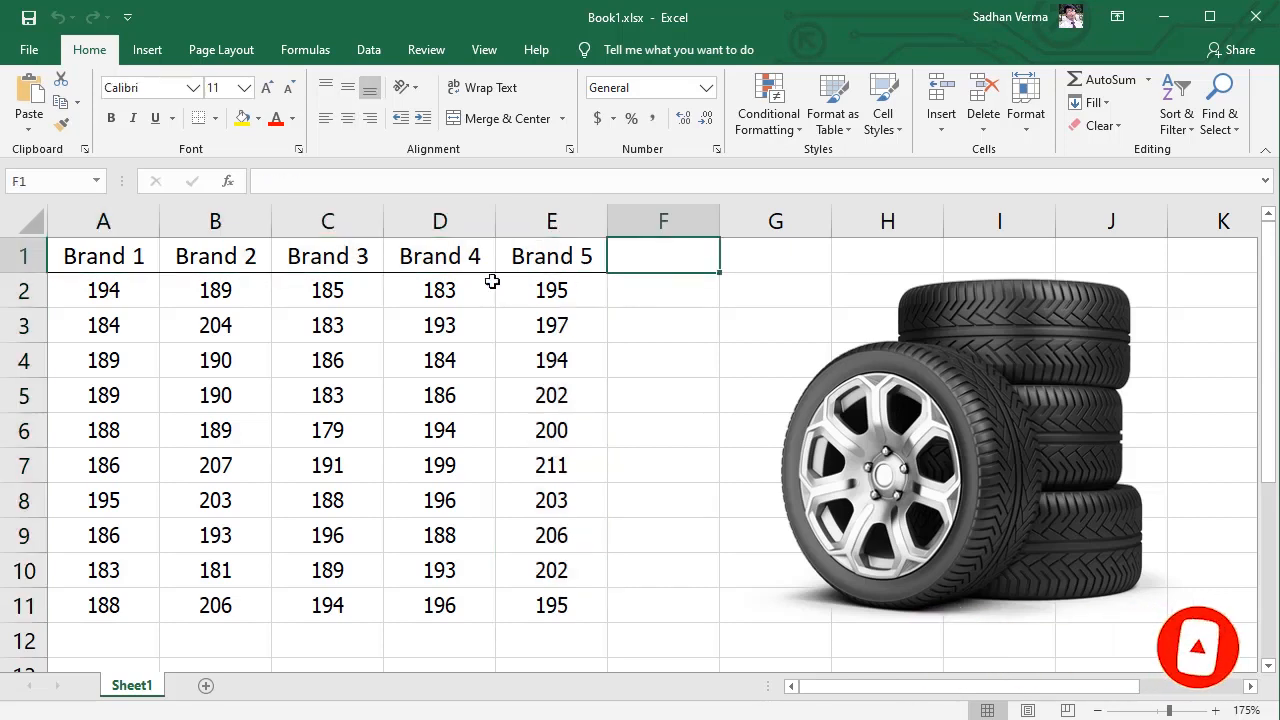
{"action": "left_click", "coordinate": [126, 251]}
{"action": "left_click_drag", "start_coordinate": [193, 250], "coordinate": [538, 258]}
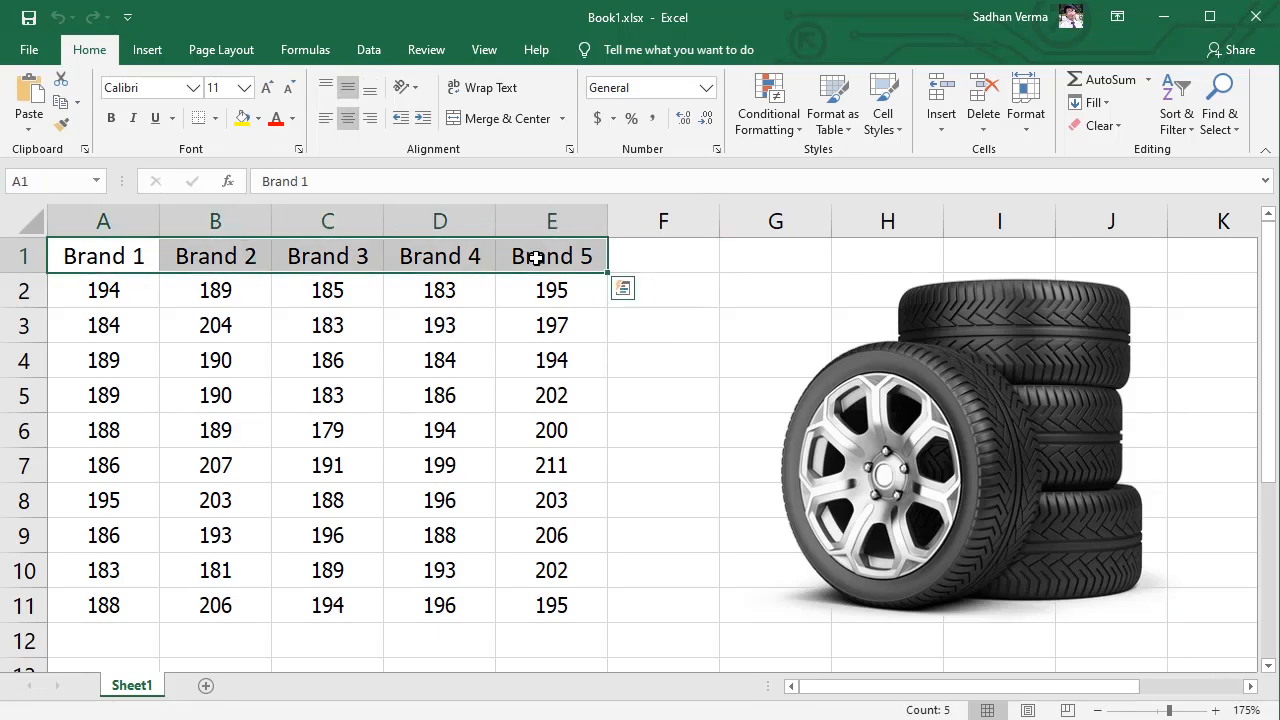
{"action": "left_click", "coordinate": [682, 258]}
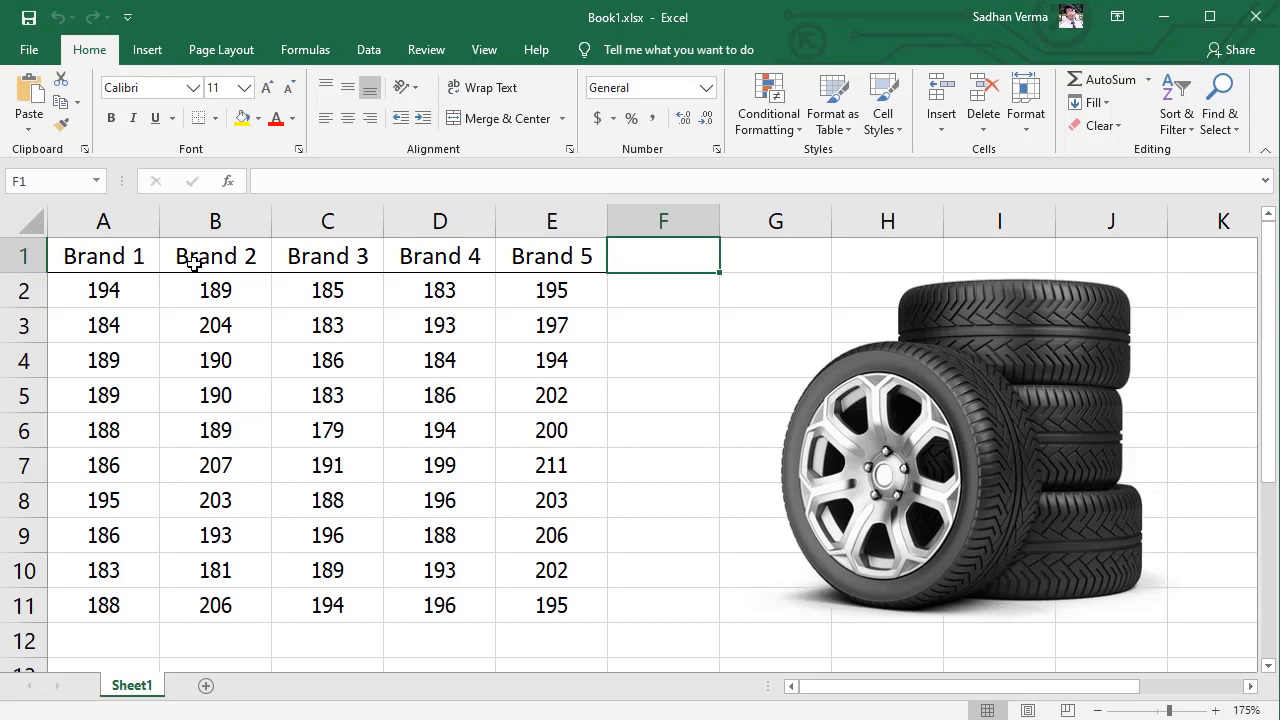
{"action": "left_click_drag", "start_coordinate": [134, 263], "coordinate": [523, 594]}
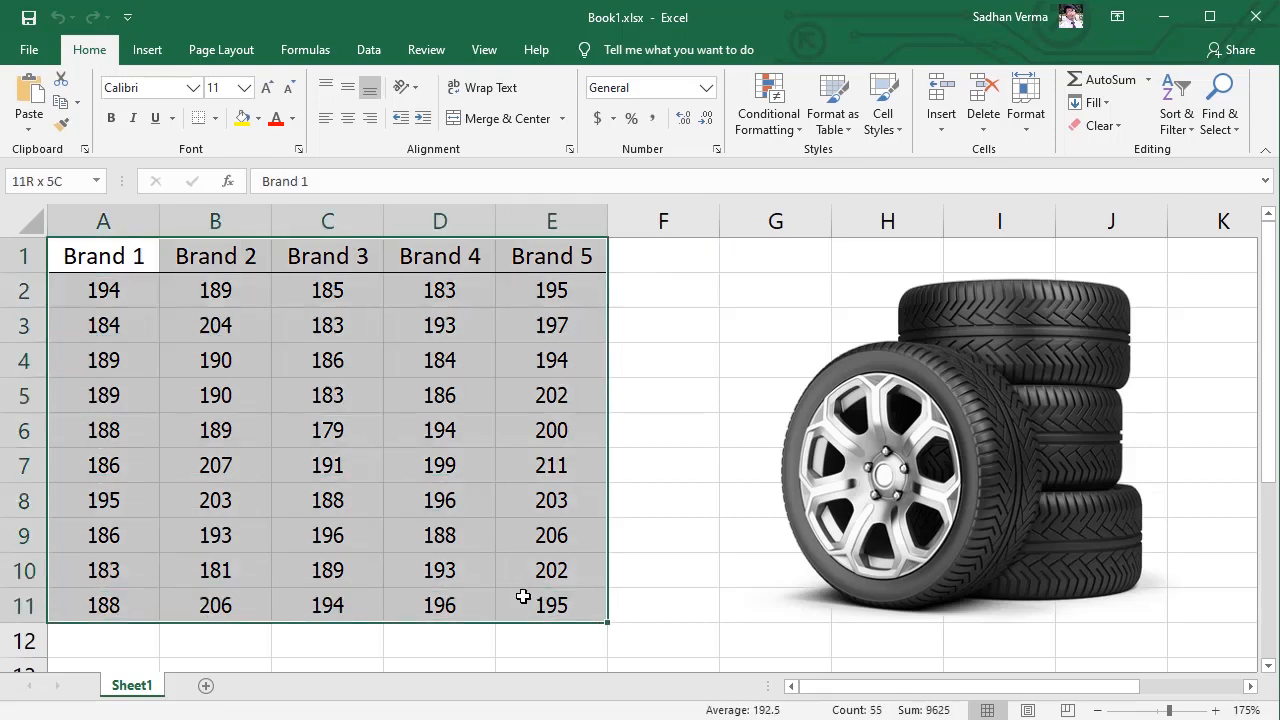
{"action": "left_click", "coordinate": [670, 434]}
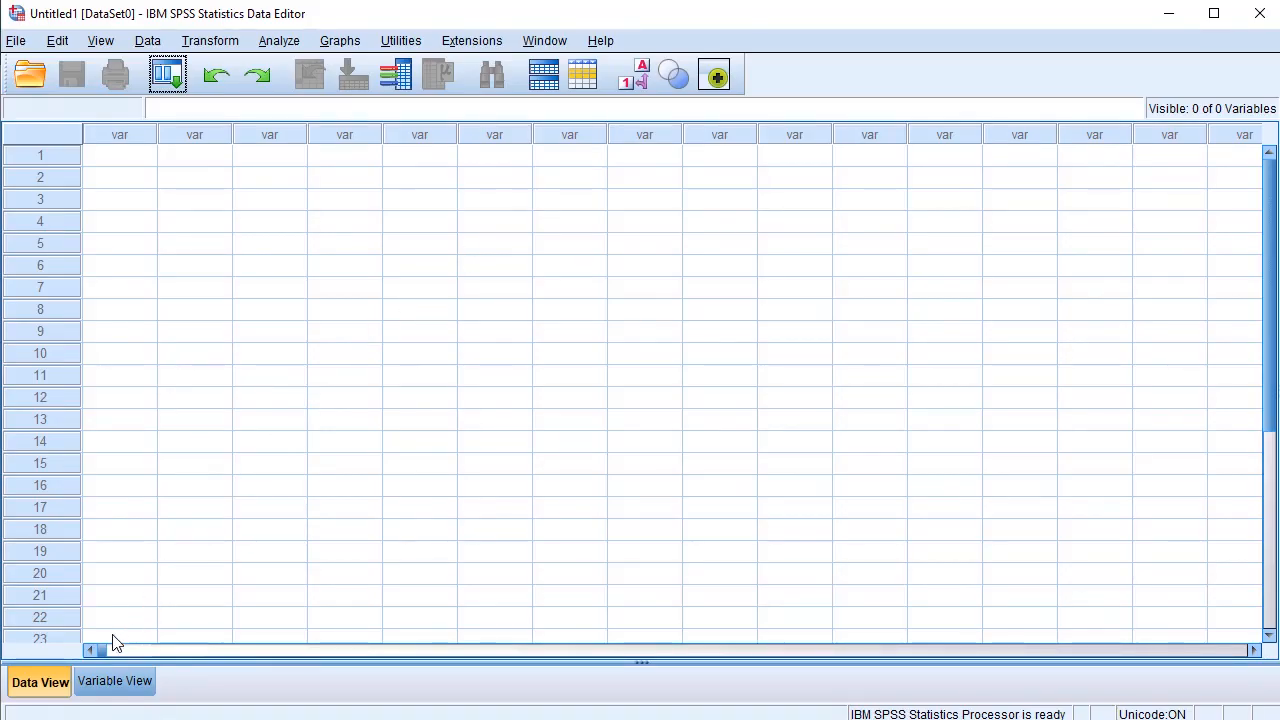
- Define two variables named Brand and Stopping_Distance in Variable View, and widen the Name column to fit
{"action": "left_click", "coordinate": [113, 688]}
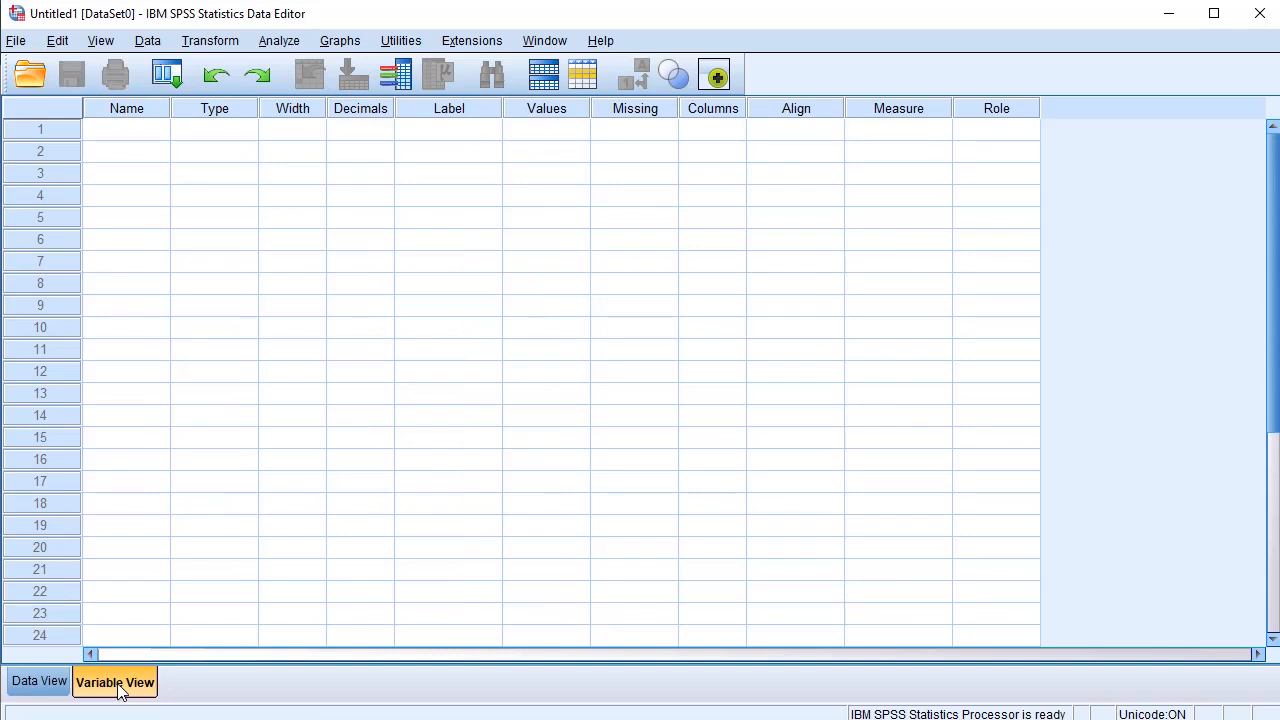
{"action": "left_click", "coordinate": [141, 133]}
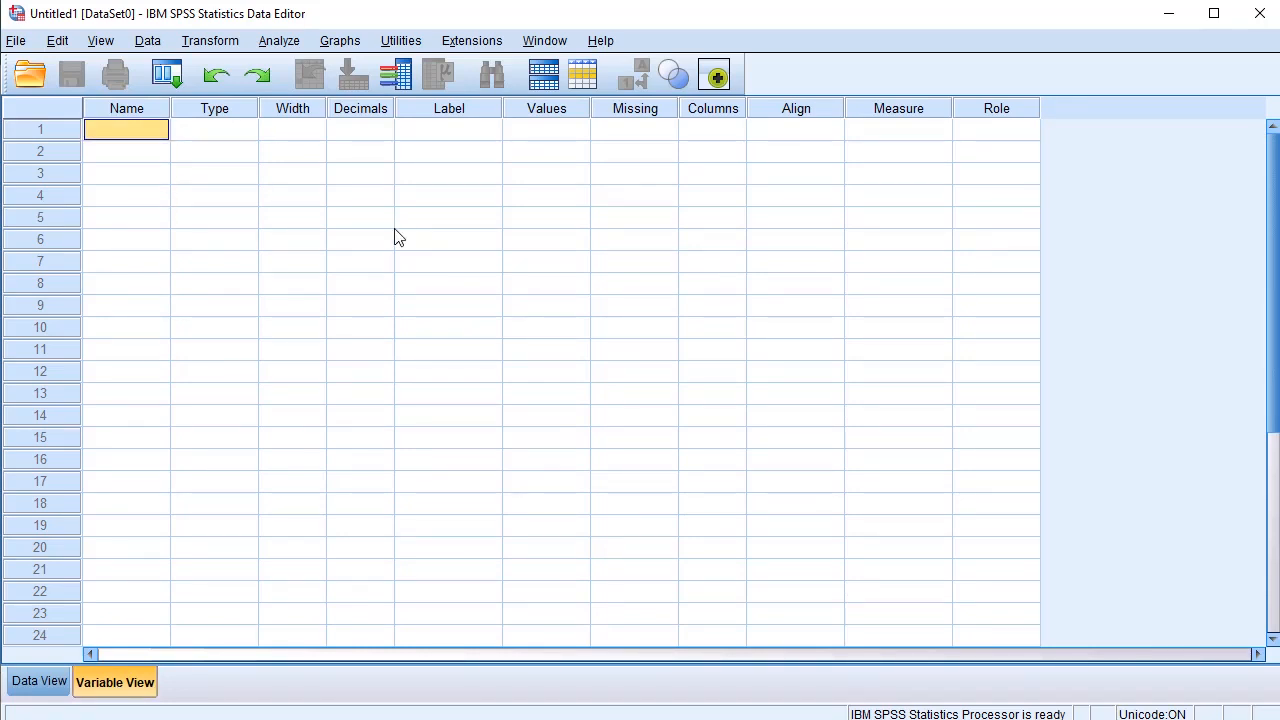
{"action": "type", "text": "B"}
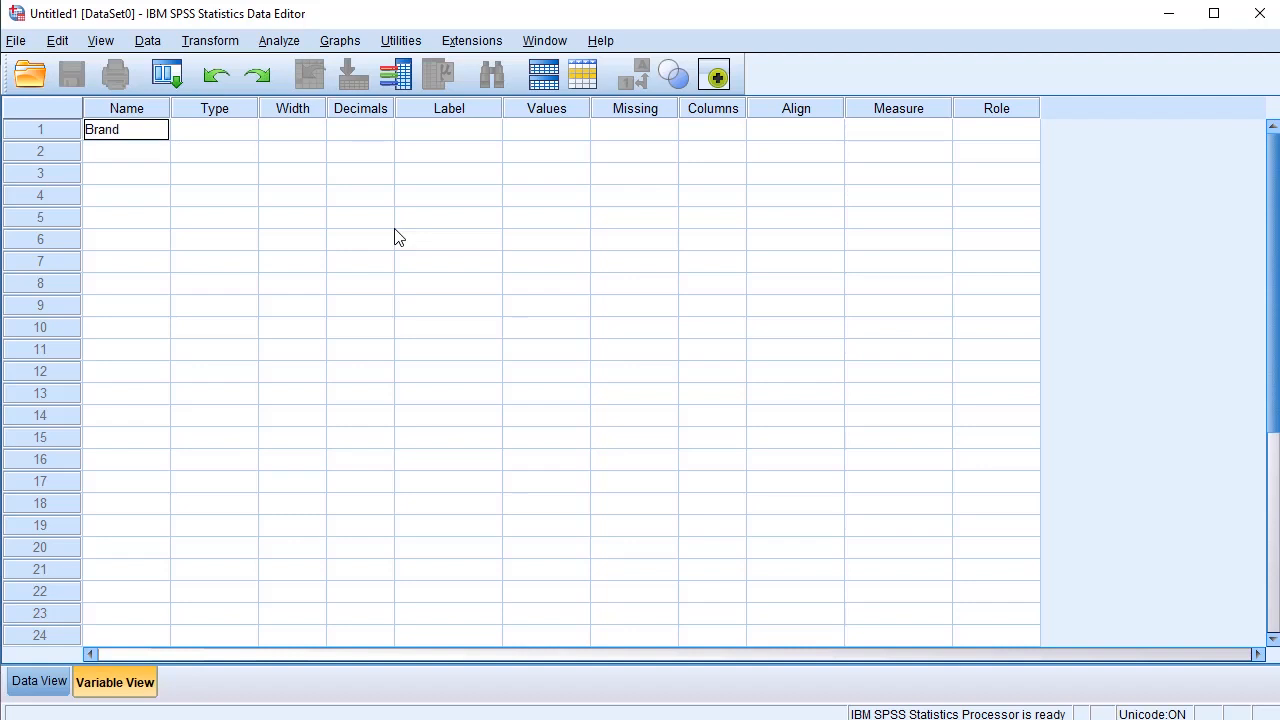
{"action": "type", "text": "rand"}
{"action": "left_click", "coordinate": [141, 155]}
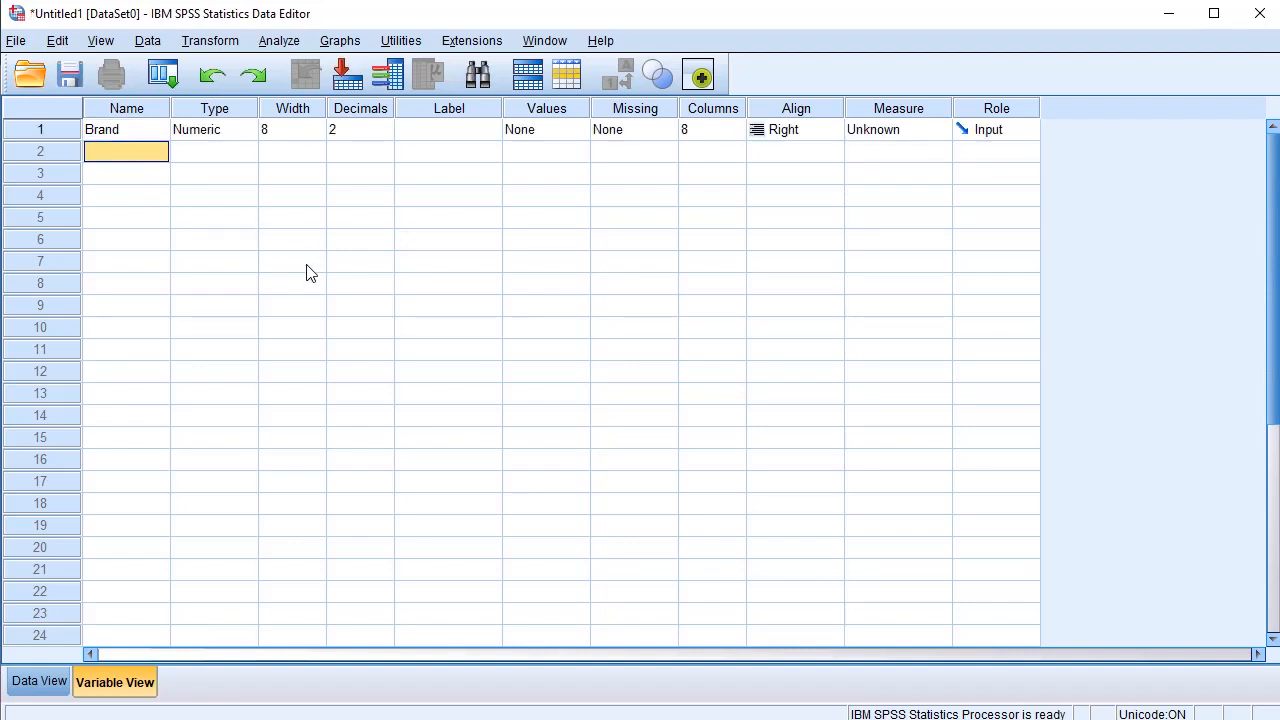
{"action": "type", "text": "St"}
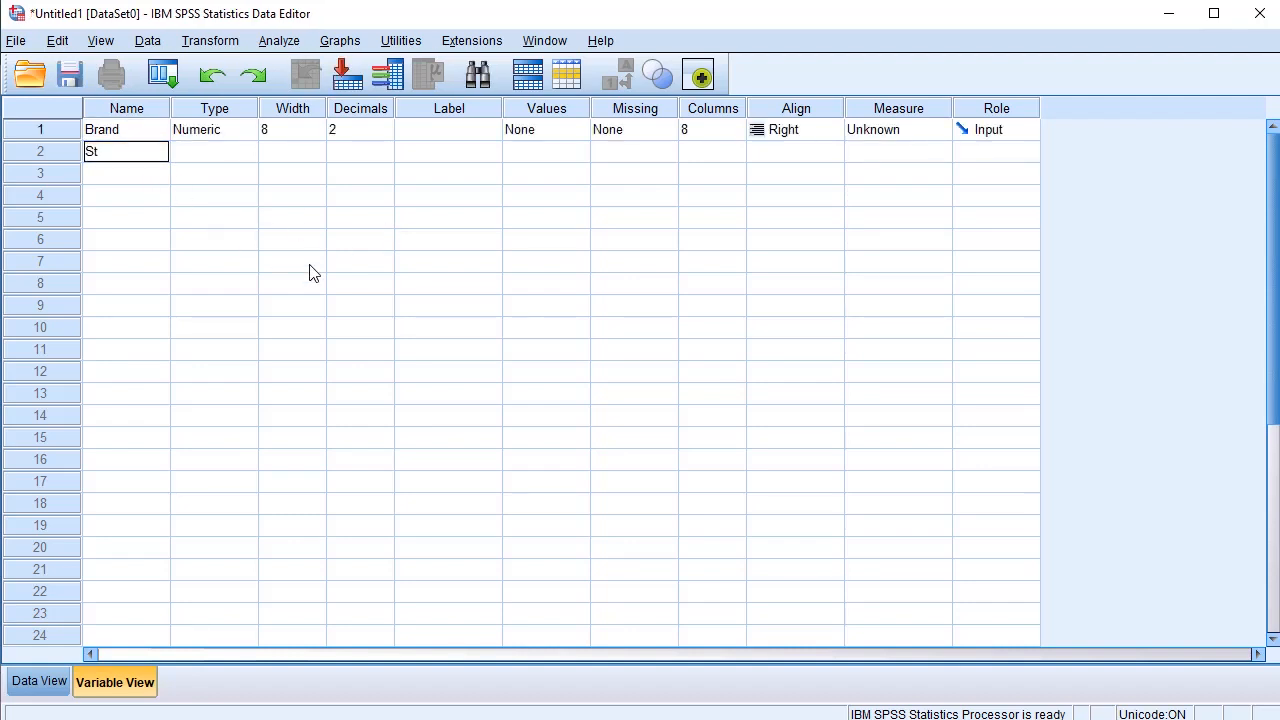
{"action": "type", "text": "opping_Distance"}
{"action": "left_click_drag", "start_coordinate": [170, 108], "coordinate": [226, 115]}
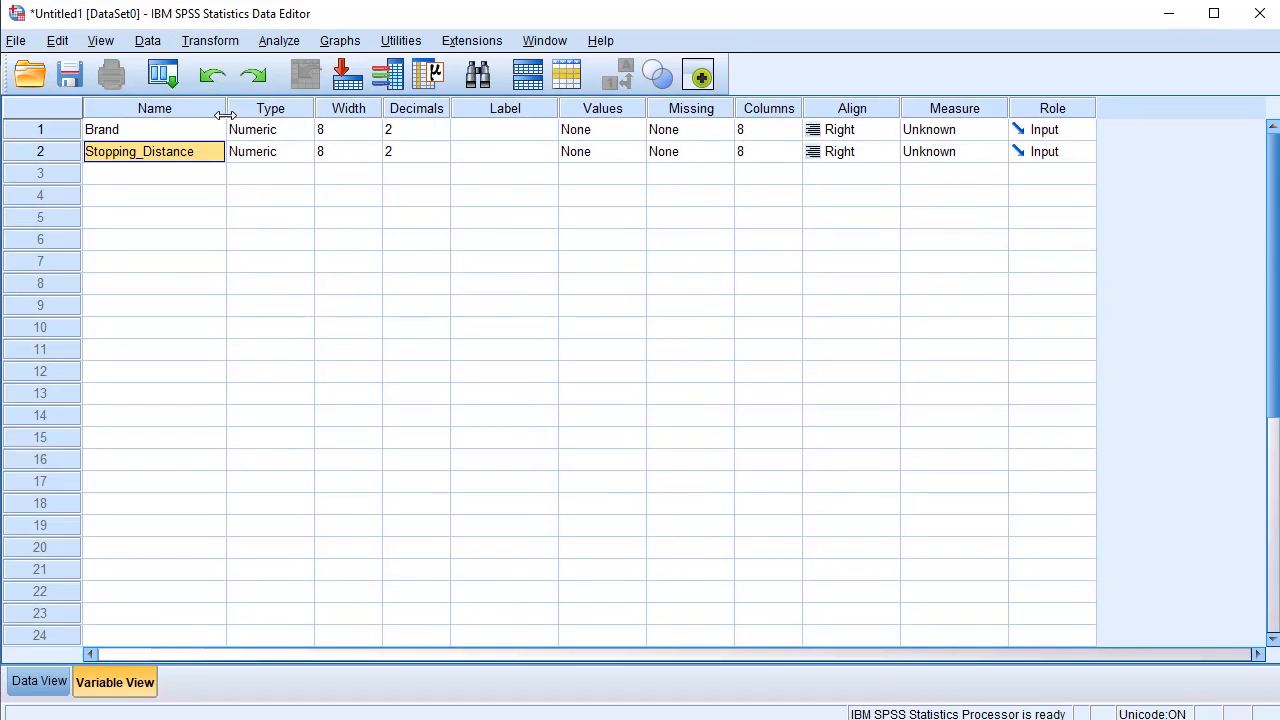
- Check the names and data types of the Brand and Stopping_Distance variables
{"action": "left_click", "coordinate": [171, 130]}
{"action": "left_click", "coordinate": [185, 152]}
{"action": "left_click", "coordinate": [253, 134]}
{"action": "left_click", "coordinate": [260, 153]}
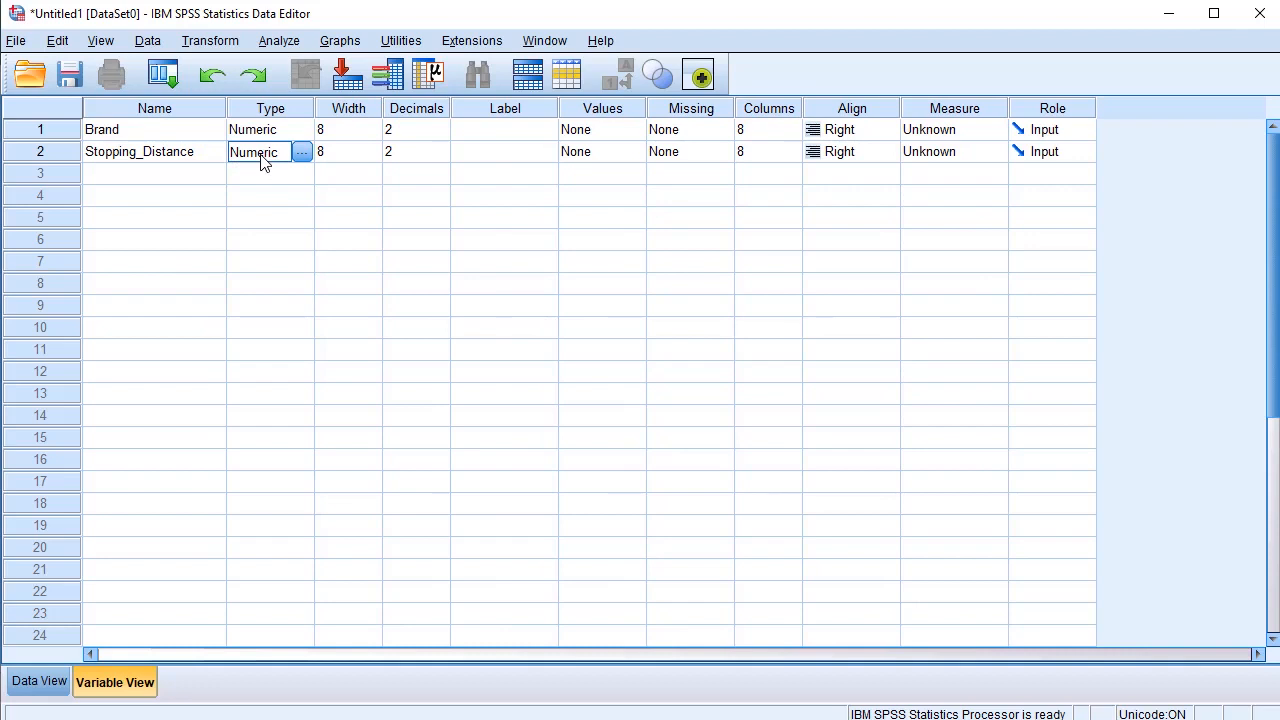
{"action": "left_click", "coordinate": [268, 130]}
{"action": "left_click", "coordinate": [266, 156]}
- Set the decimals of both the Brand and Stopping_Distance variables to 0
{"action": "left_click", "coordinate": [428, 129]}
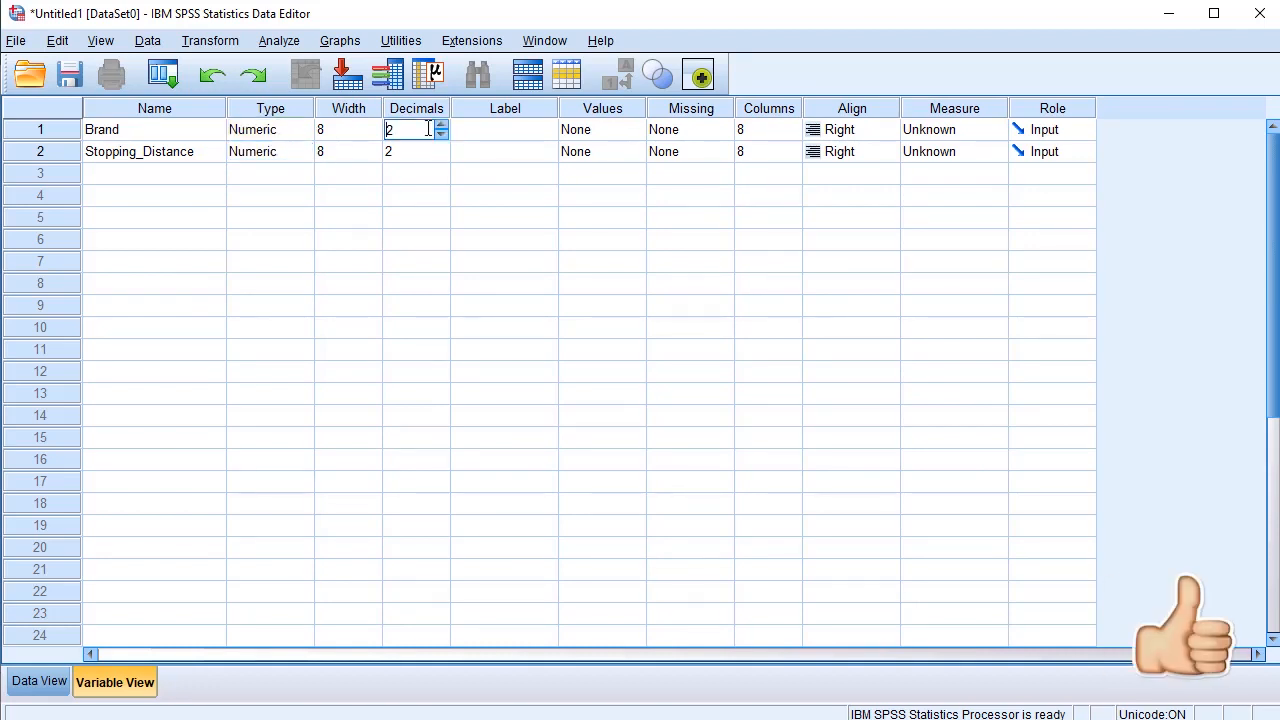
{"action": "left_click", "coordinate": [446, 137]}
{"action": "left_click", "coordinate": [446, 137]}
{"action": "left_click", "coordinate": [414, 157]}
{"action": "left_click", "coordinate": [444, 157]}
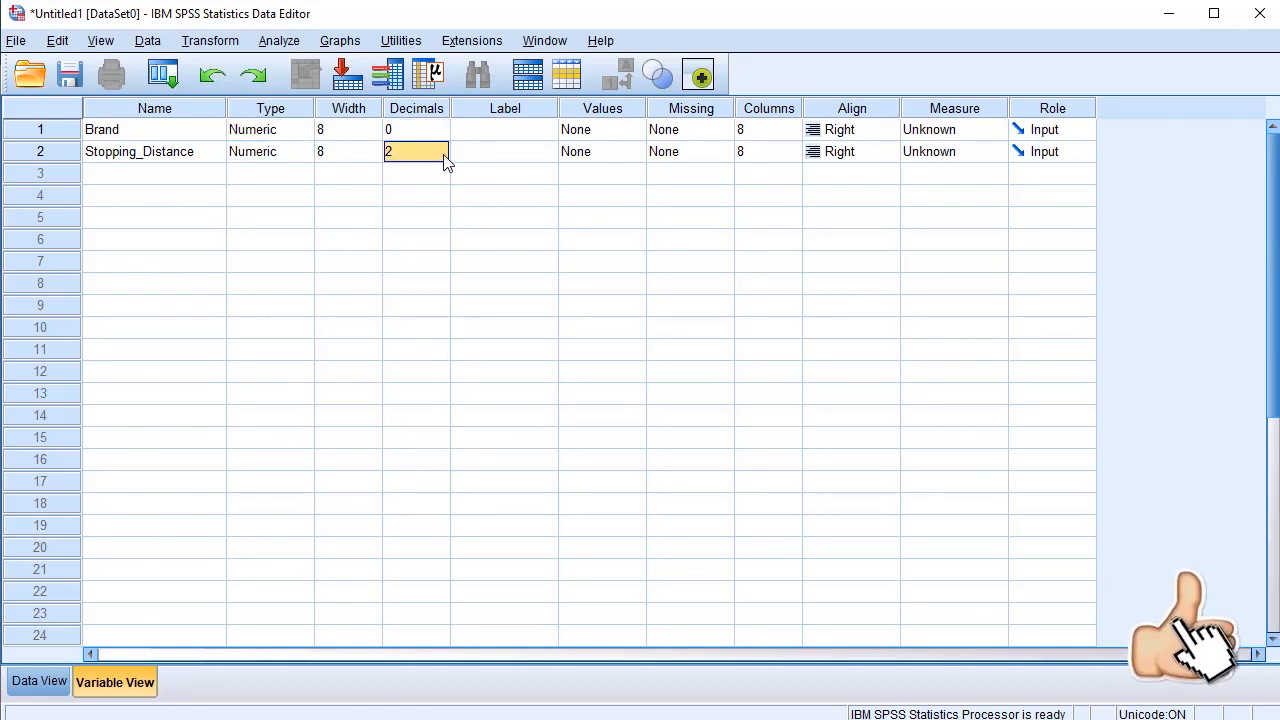
{"action": "left_click", "coordinate": [443, 155]}
{"action": "left_click", "coordinate": [443, 155]}
- Open the value labels of the Brand variable and add 1 = Brand1 and 2 = Brand2
{"action": "left_click", "coordinate": [150, 131]}
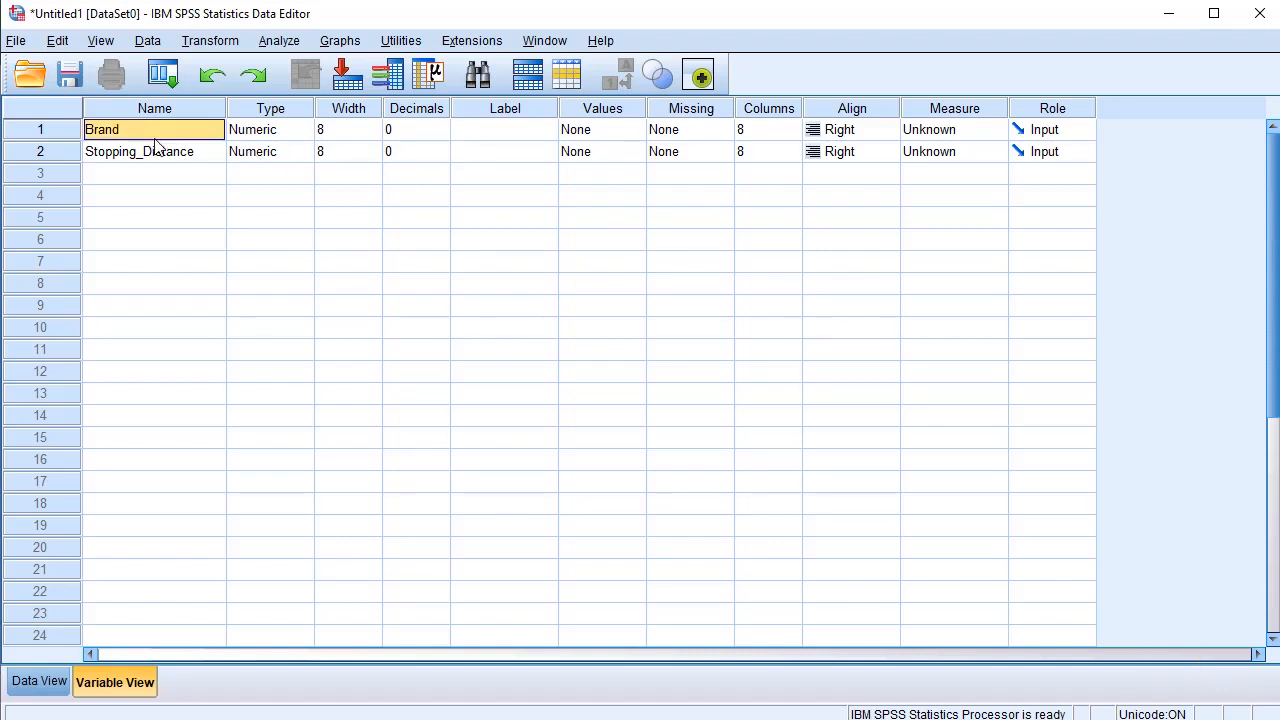
{"action": "left_click", "coordinate": [600, 134]}
{"action": "left_click", "coordinate": [634, 130]}
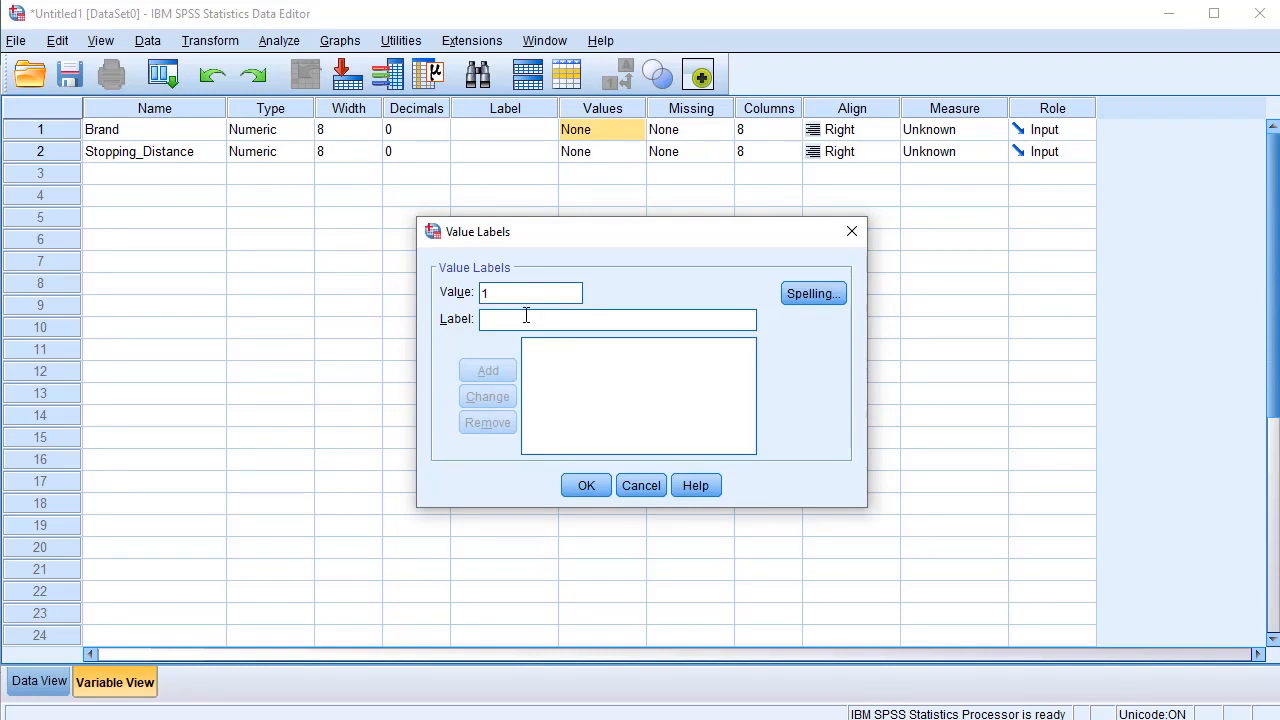
{"action": "type", "text": "Brand1"}
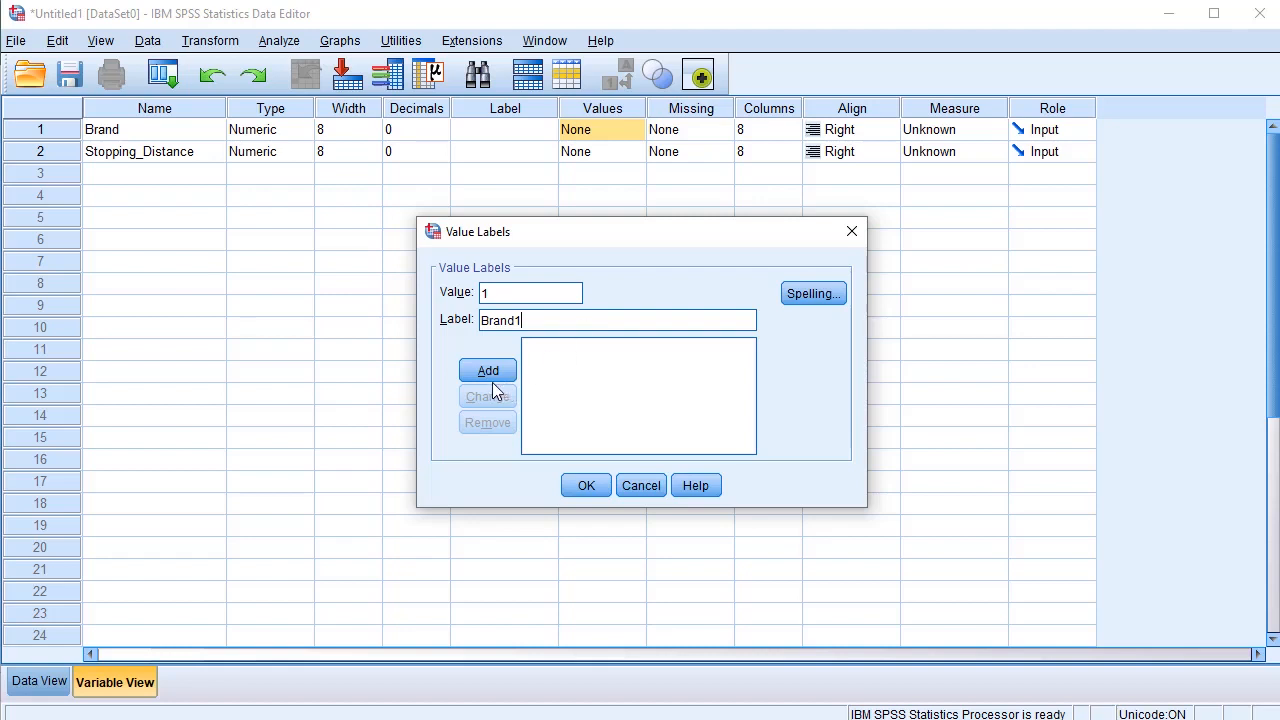
{"action": "left_click", "coordinate": [491, 376]}
{"action": "type", "text": "2"}
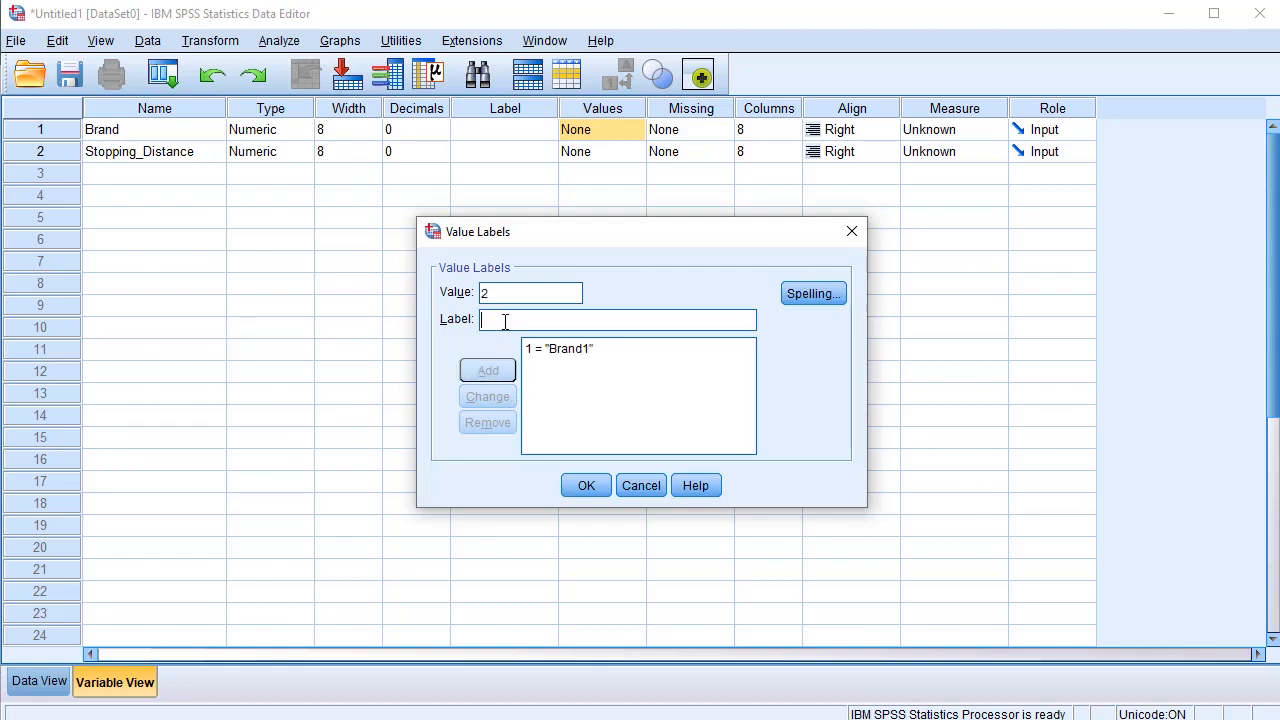
{"action": "key", "text": "Tab"}
{"action": "type", "text": "Bran"}
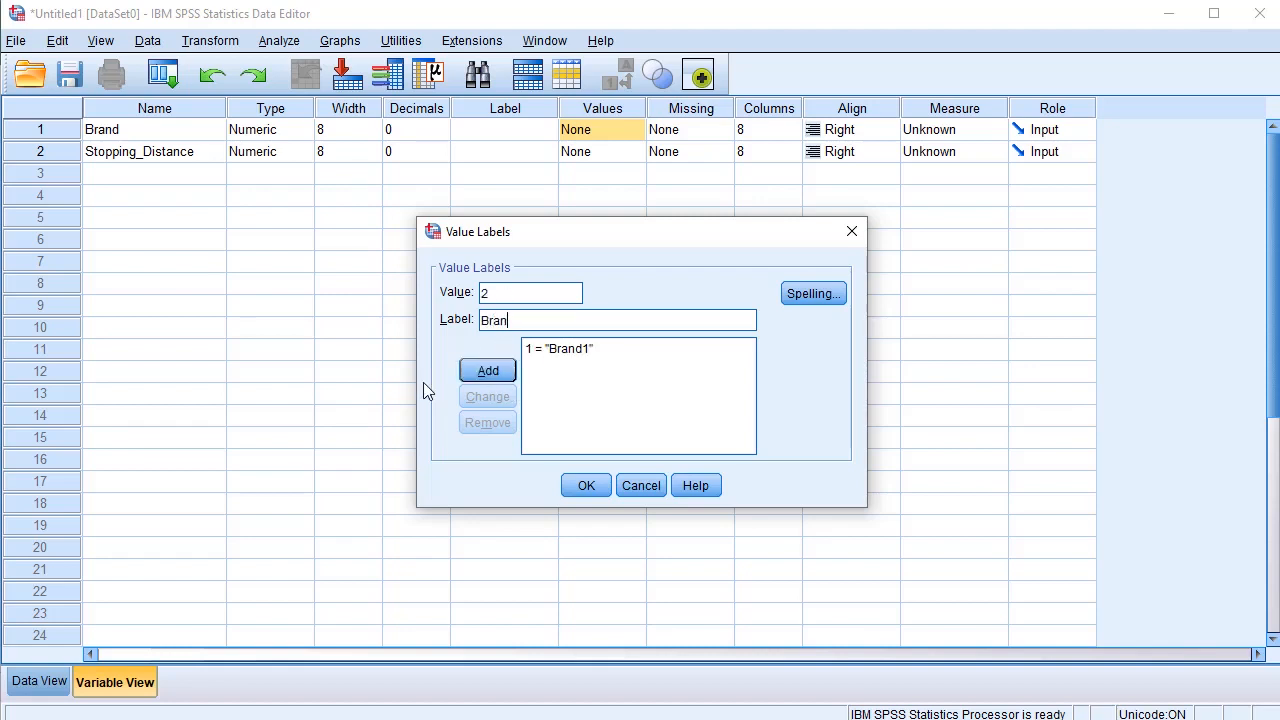
{"action": "type", "text": "d2"}
{"action": "left_click", "coordinate": [489, 372]}
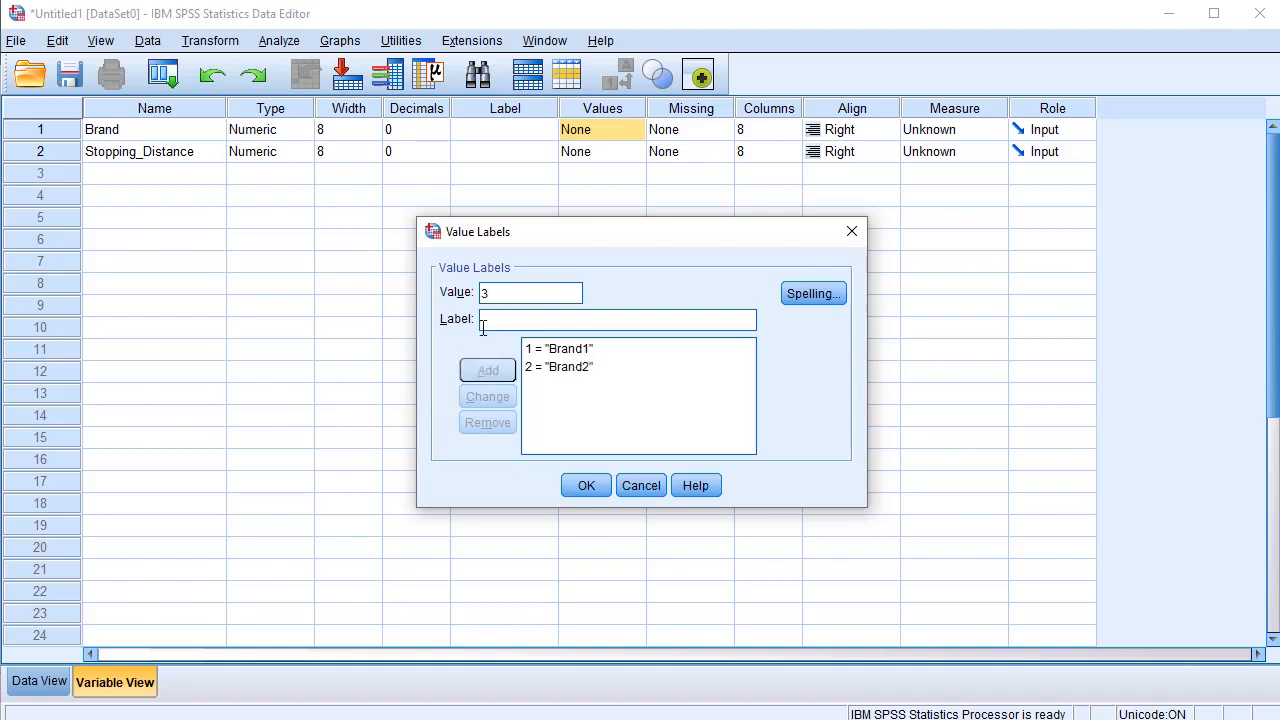
- Add the value labels 3 = Brand3, 4 = Brand4 and 5 = Brand5 to Brand and apply them
{"action": "type", "text": "Bra"}
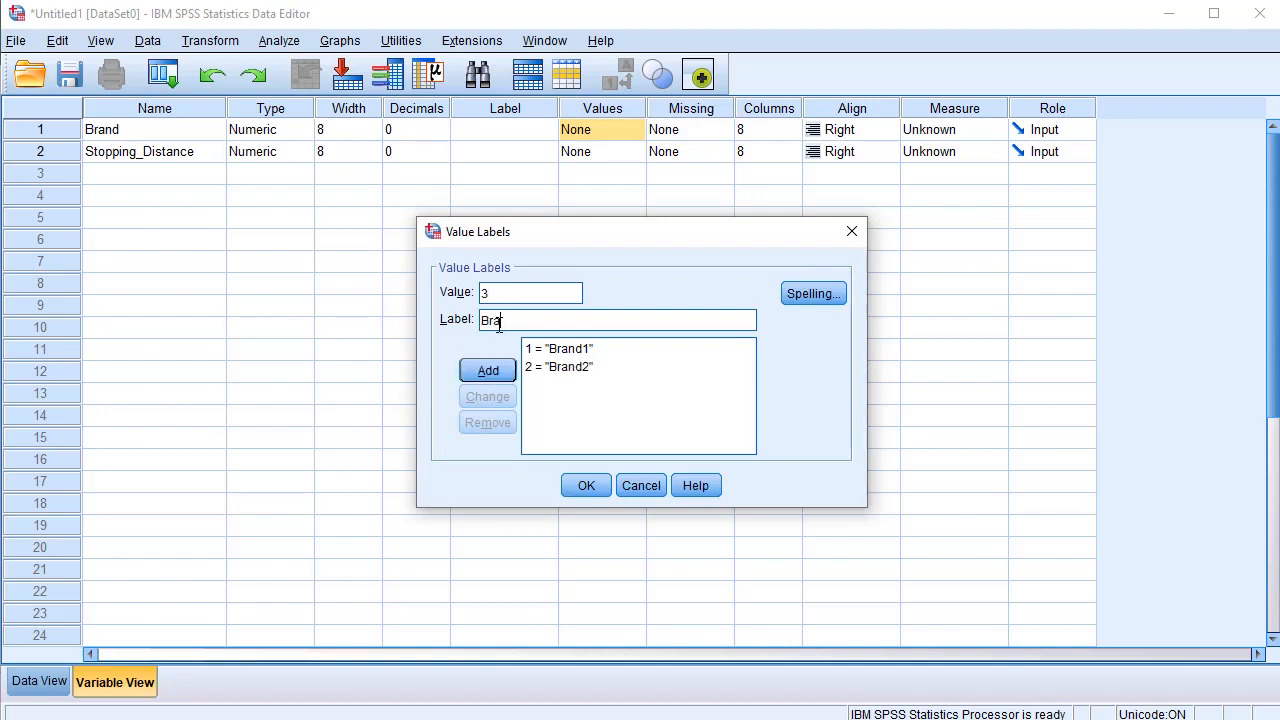
{"action": "type", "text": "nd3"}
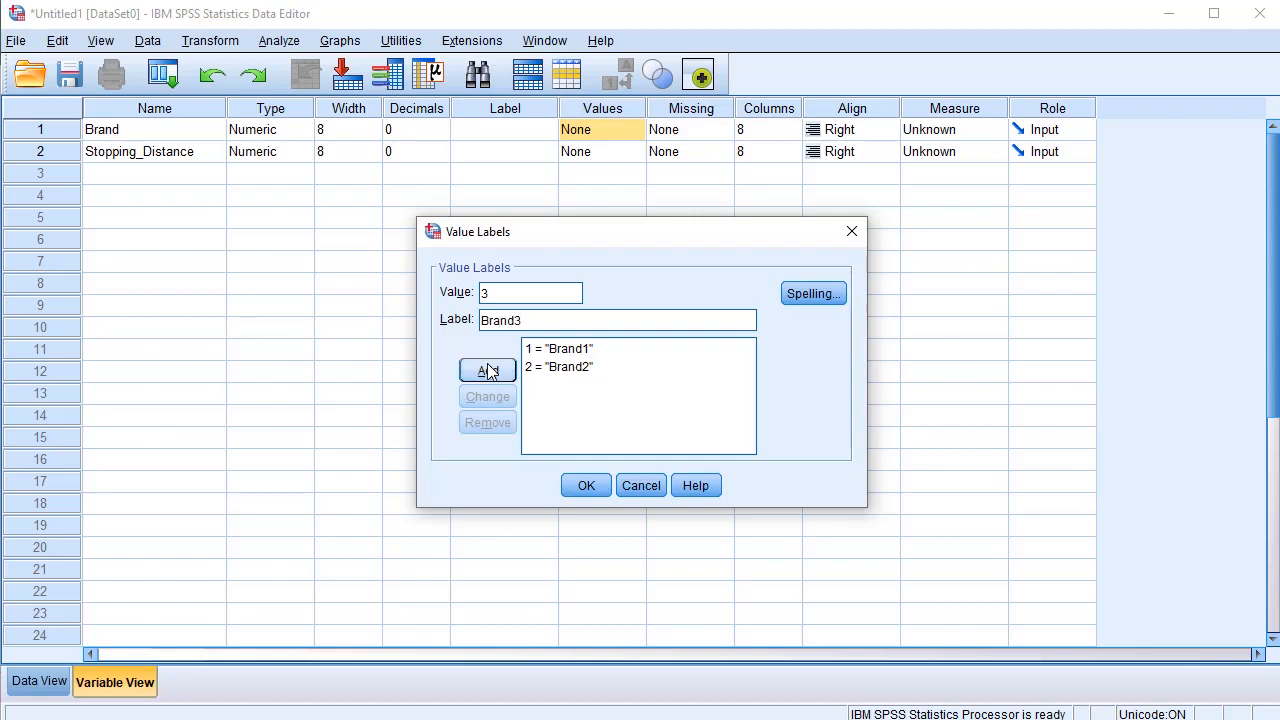
{"action": "left_click", "coordinate": [488, 371]}
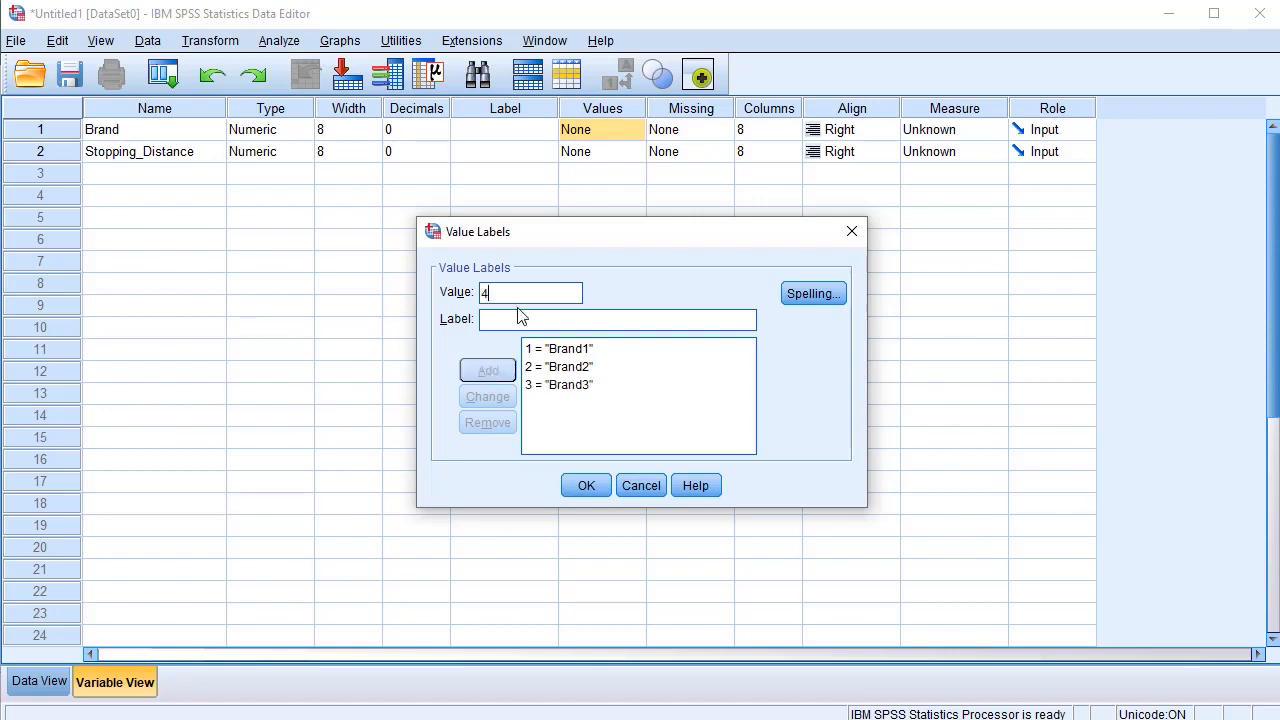
{"action": "type", "text": "Brand4"}
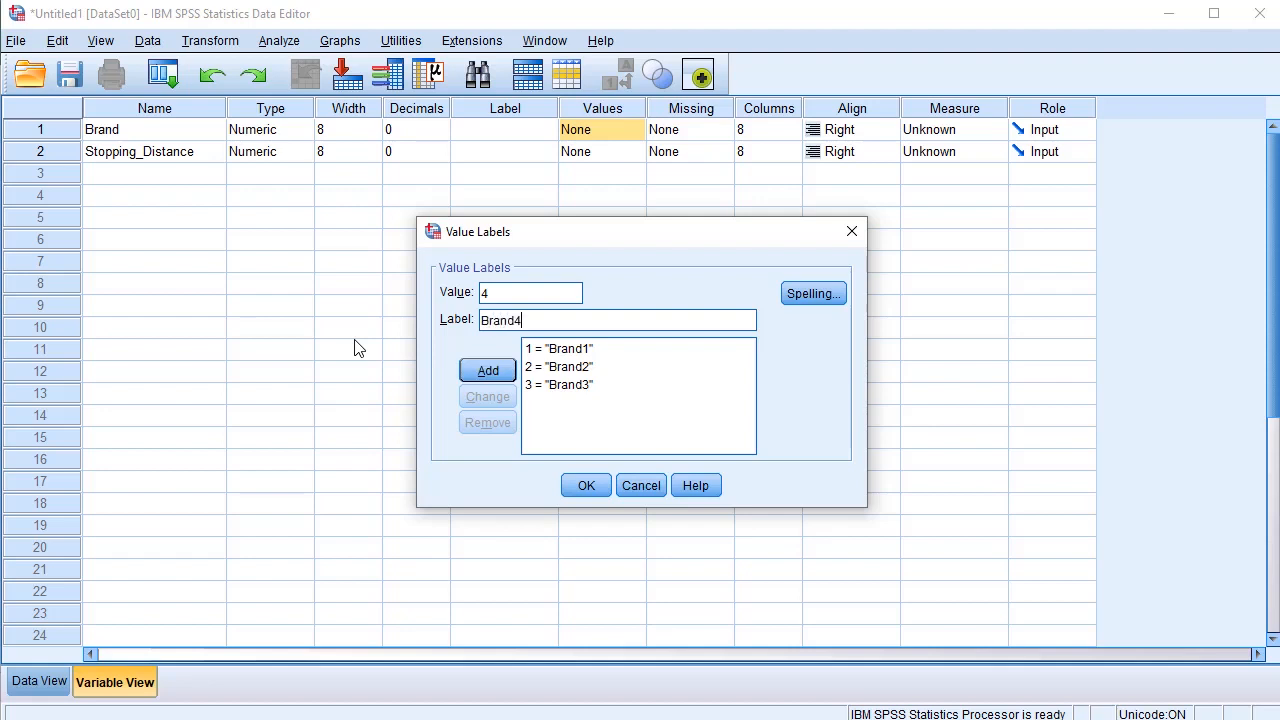
{"action": "key", "text": "Return"}
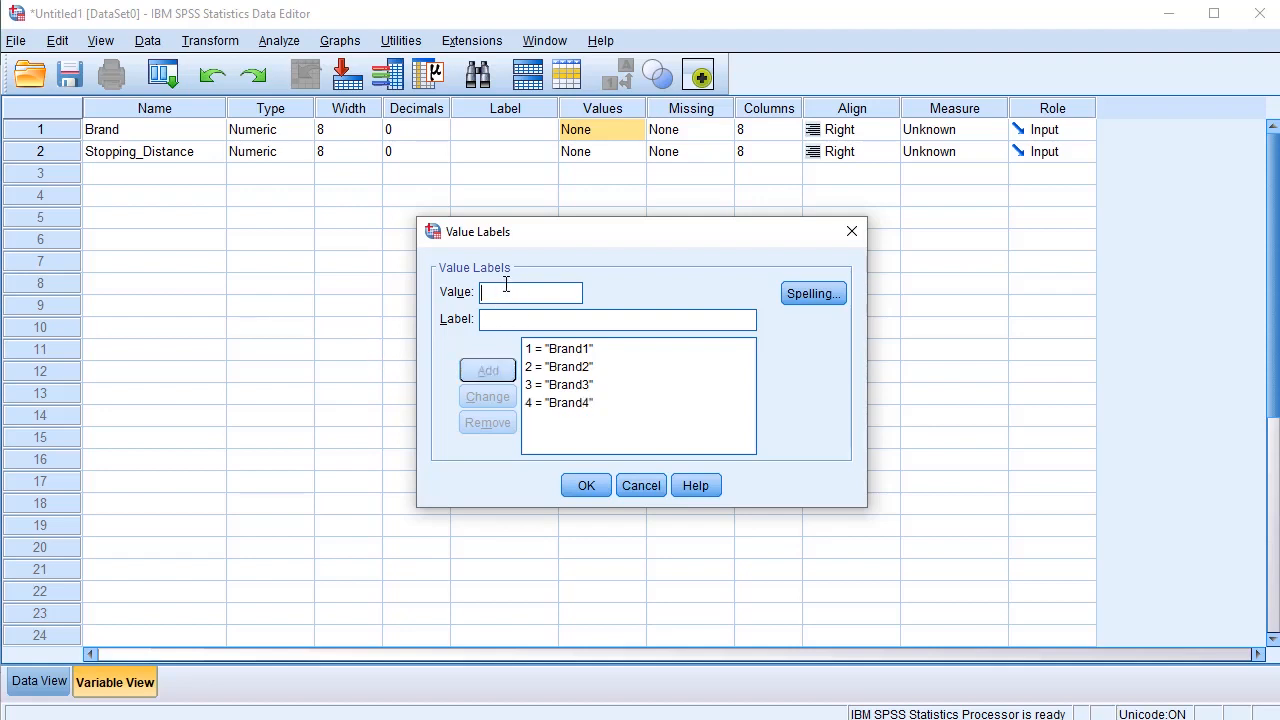
{"action": "type", "text": "Brand5"}
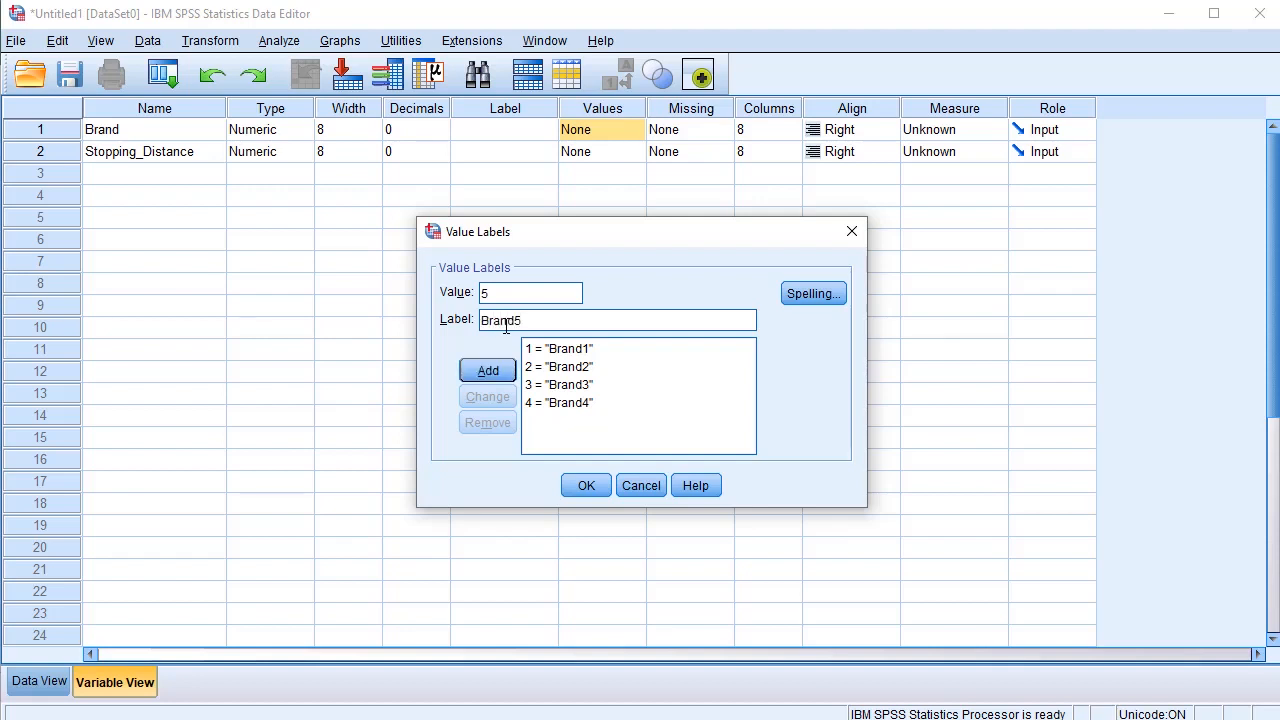
{"action": "left_click", "coordinate": [473, 380]}
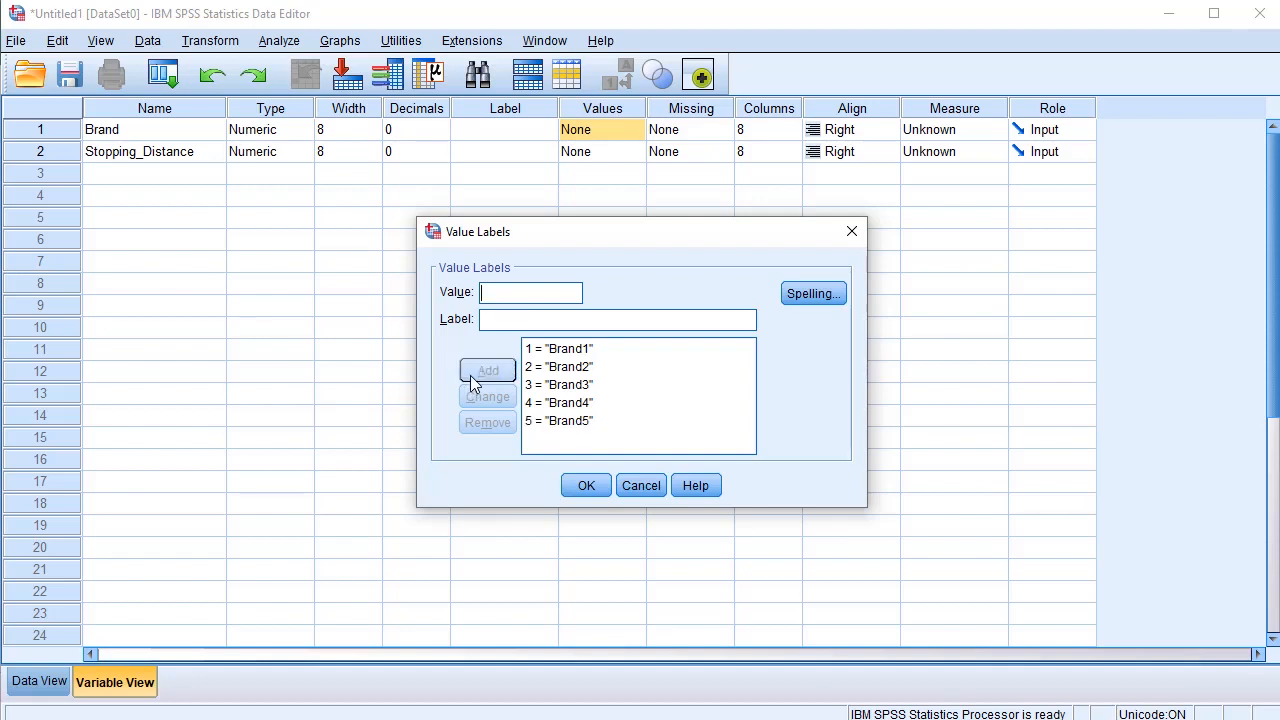
{"action": "left_click", "coordinate": [586, 485]}
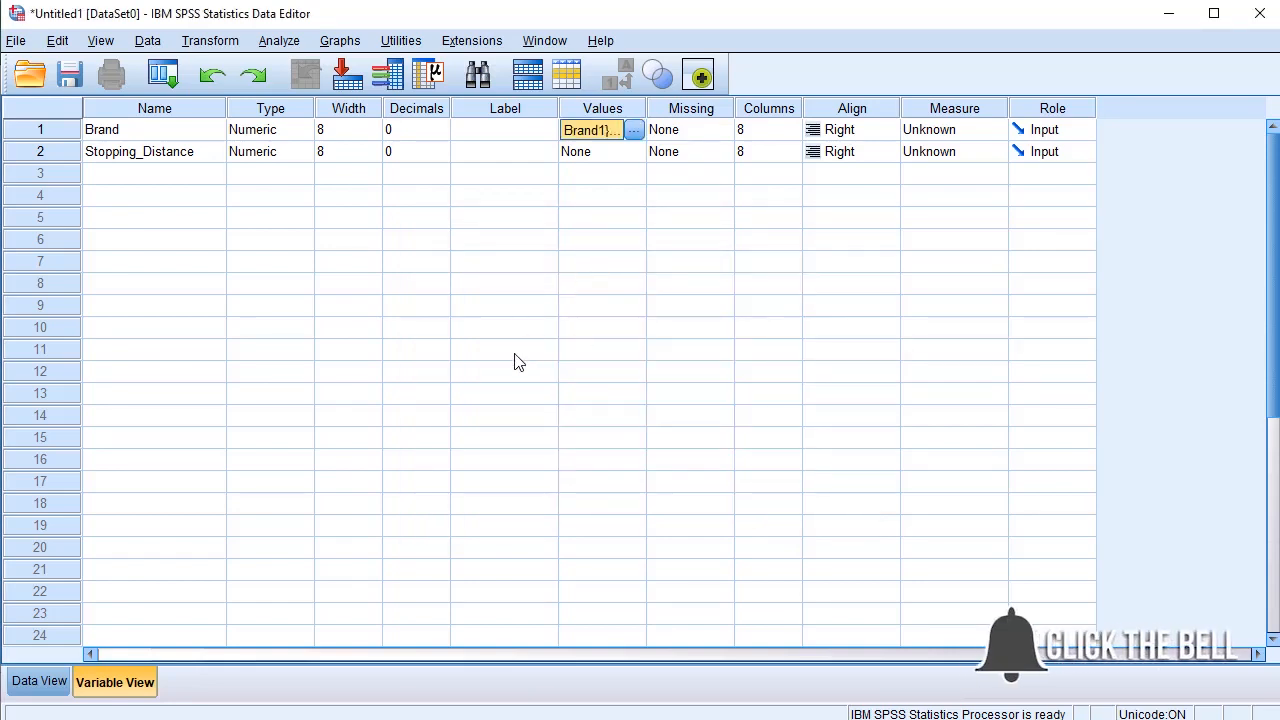
- Switch to Data View and widen the Stopping_Distance column so its name fits on one line
{"action": "left_click", "coordinate": [38, 680]}
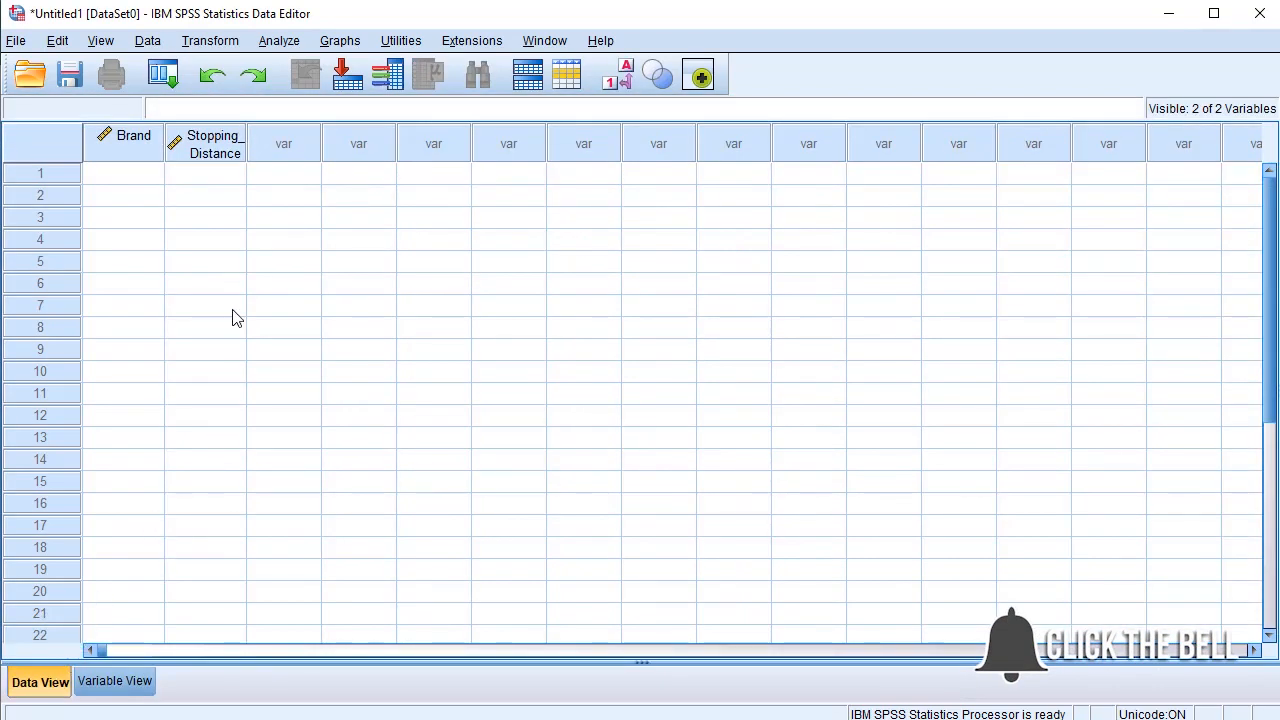
{"action": "left_click_drag", "start_coordinate": [246, 145], "coordinate": [320, 137]}
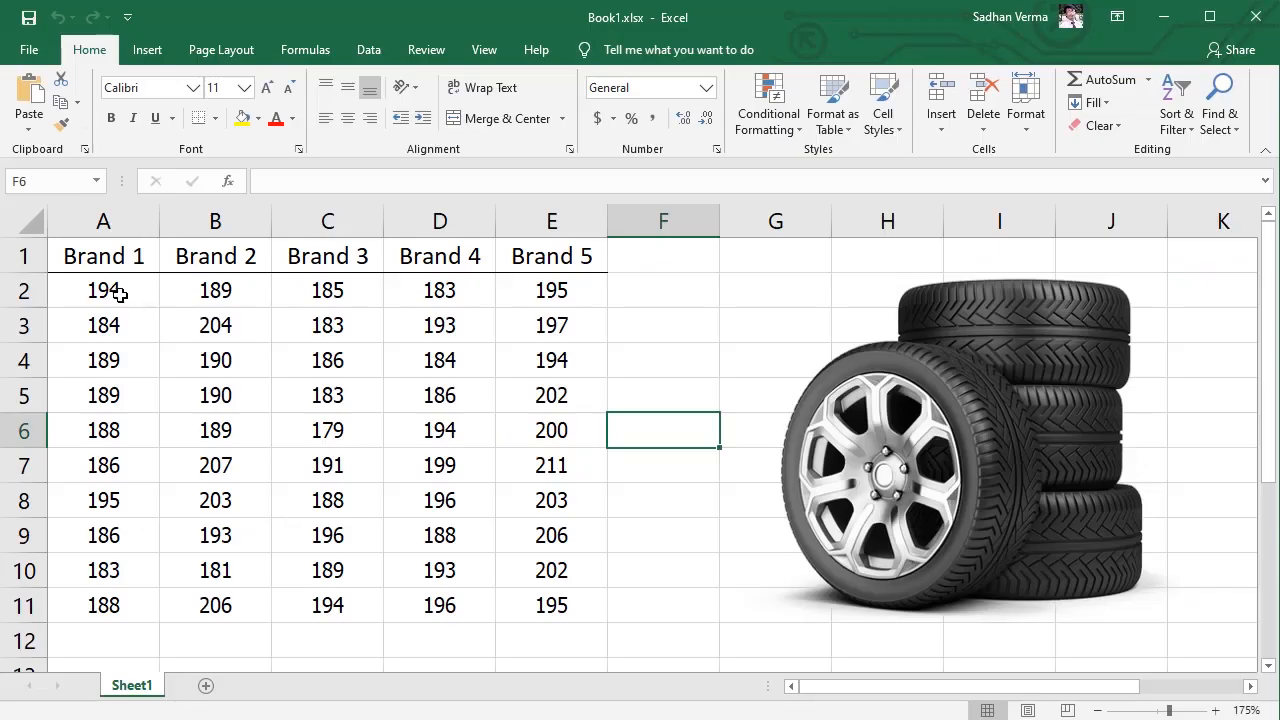
- In the Excel workbook, review the Brand 1 header and select the values in A2:A11
{"action": "left_click_drag", "start_coordinate": [119, 292], "coordinate": [120, 606]}
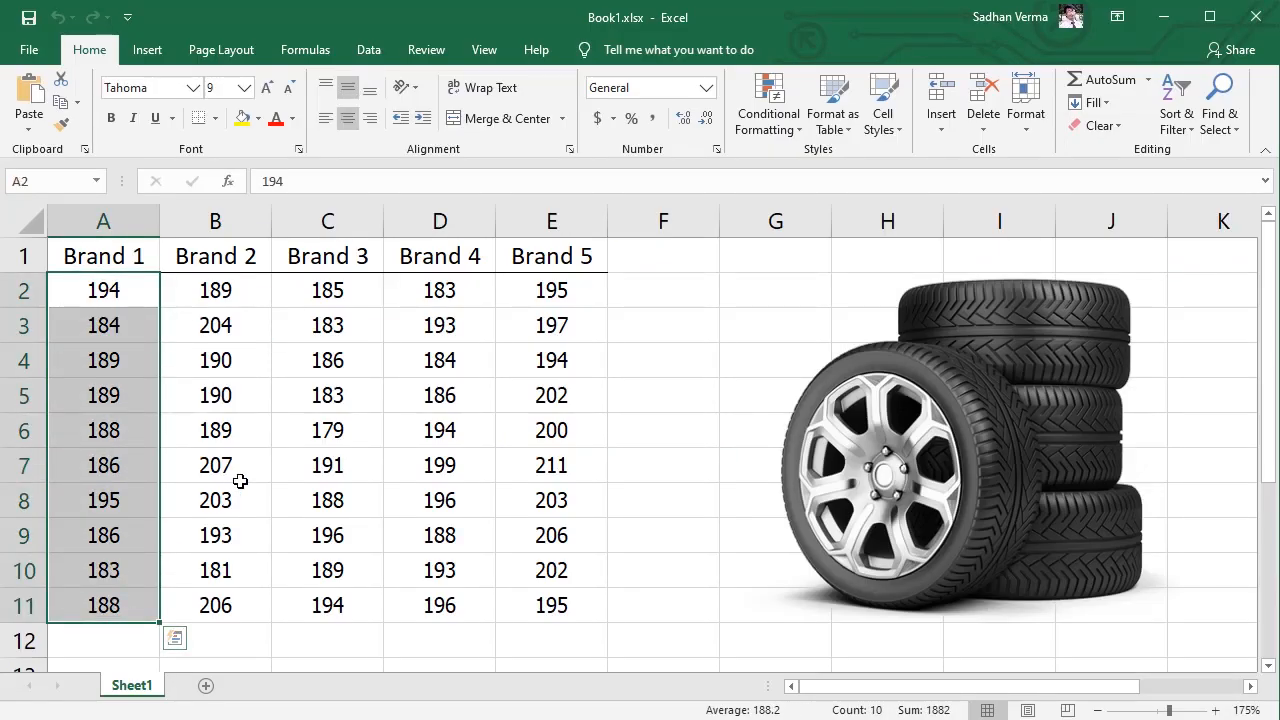
{"action": "left_click", "coordinate": [122, 262]}
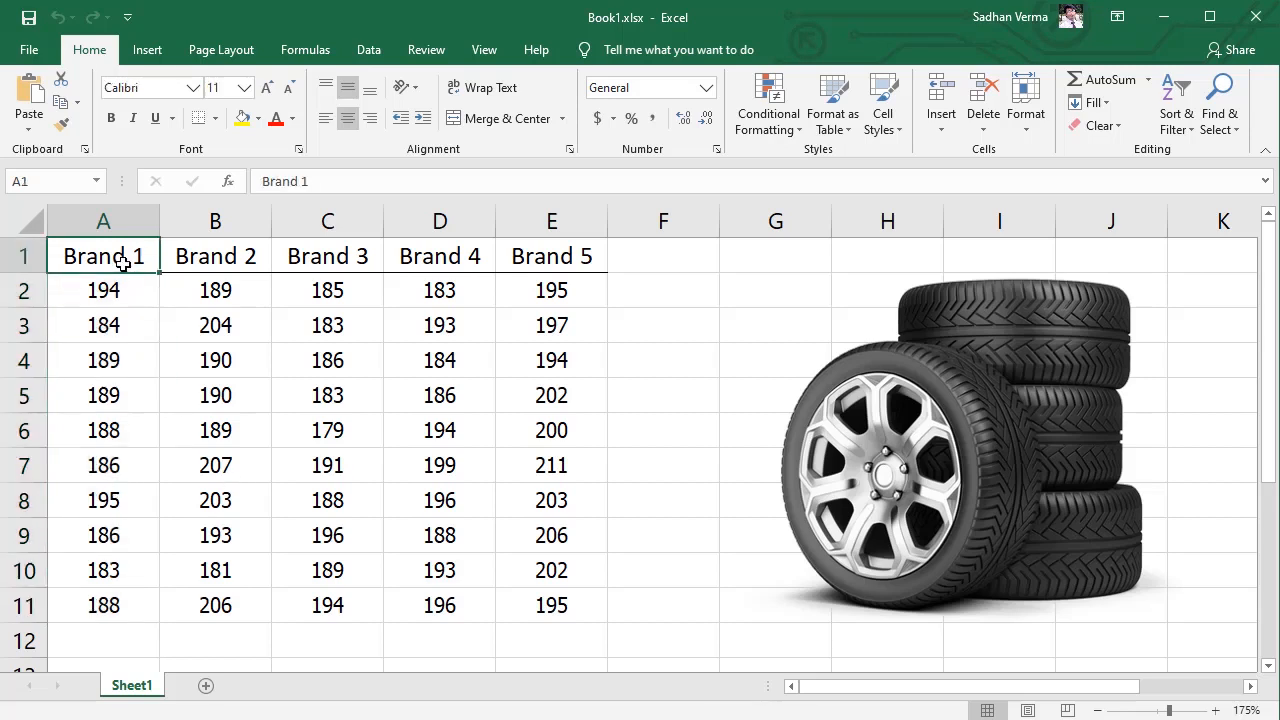
{"action": "left_click_drag", "start_coordinate": [107, 290], "coordinate": [126, 611]}
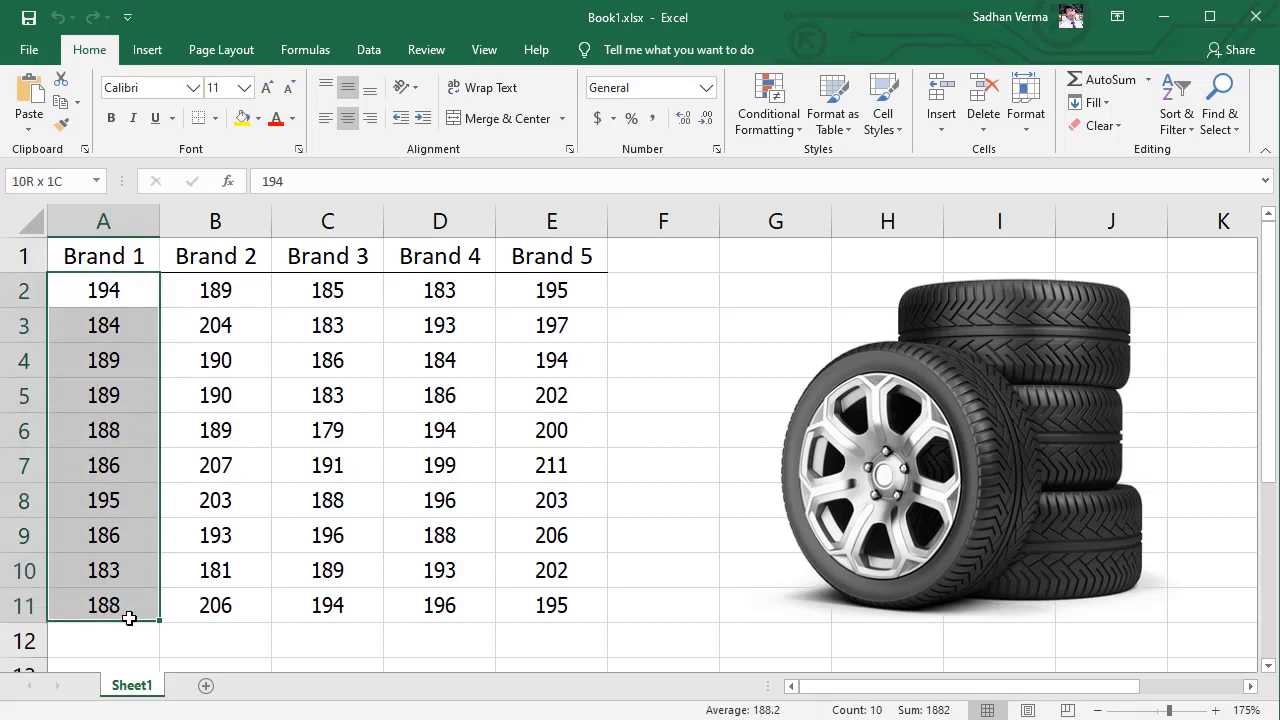
- Switch back to SPSS, select the first Brand cell and turn on the display of value labels
{"action": "key", "text": "alt+Tab"}
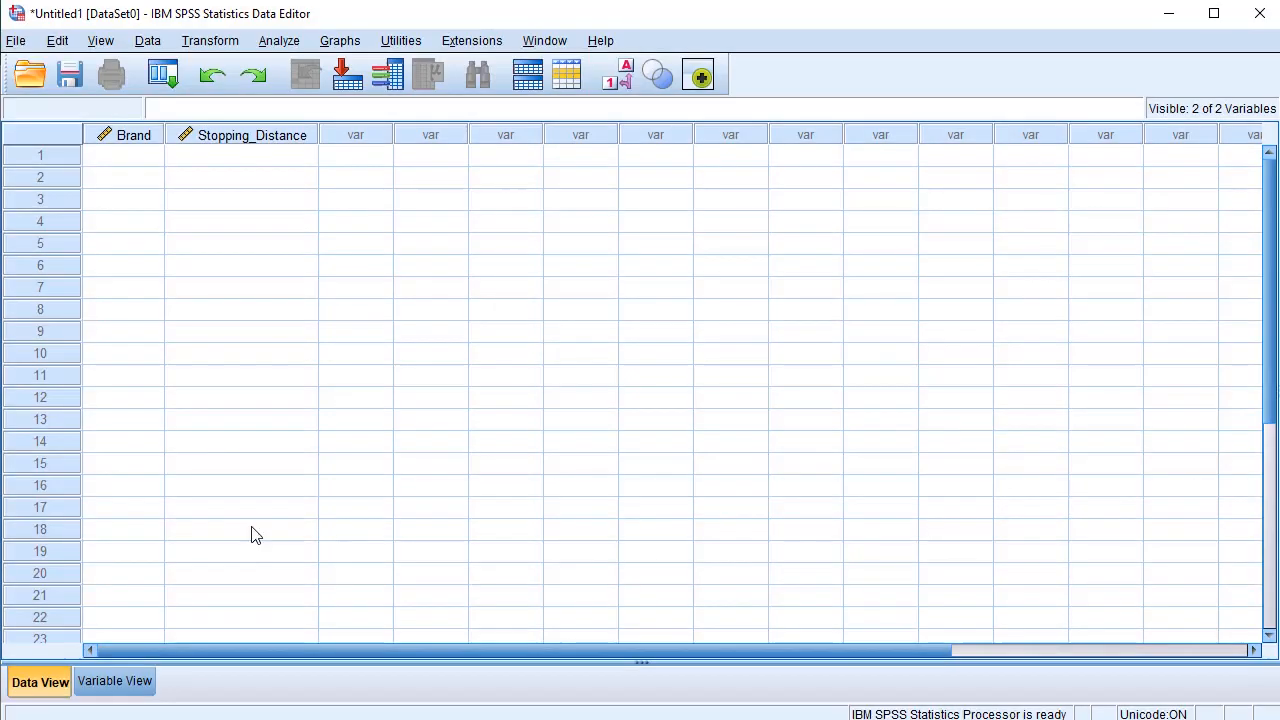
{"action": "left_click", "coordinate": [146, 157]}
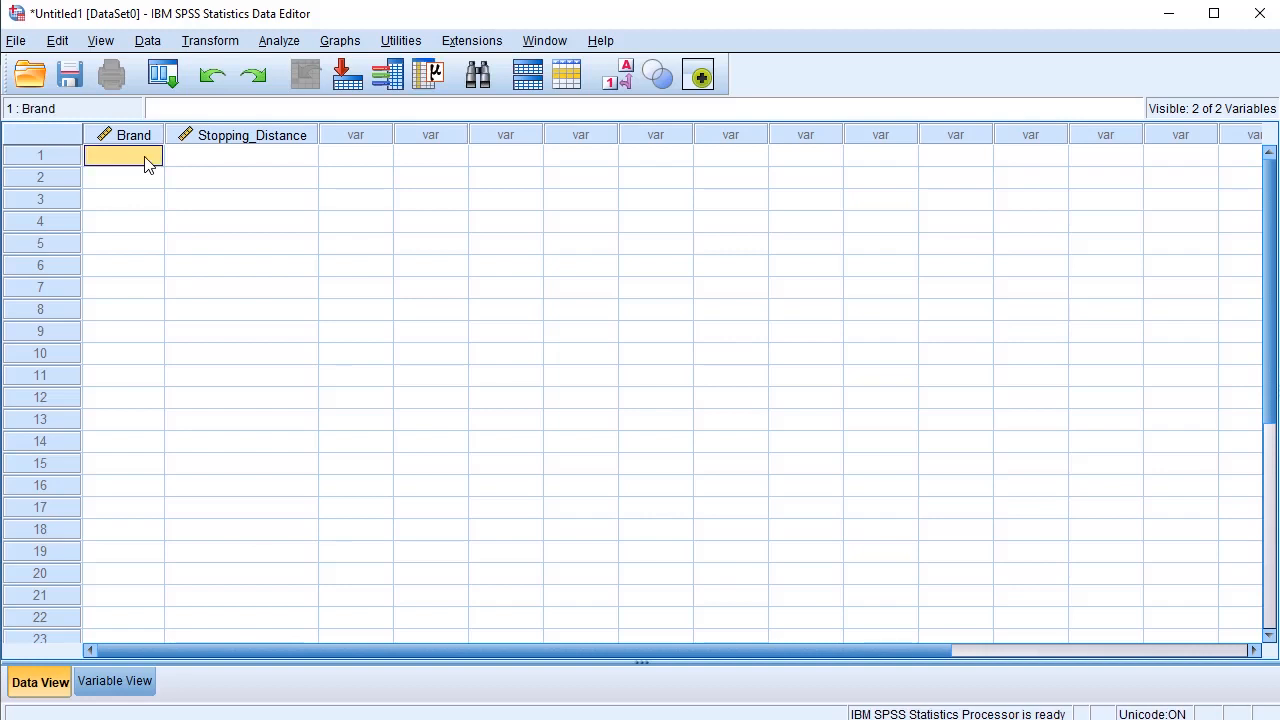
{"action": "left_click", "coordinate": [622, 80]}
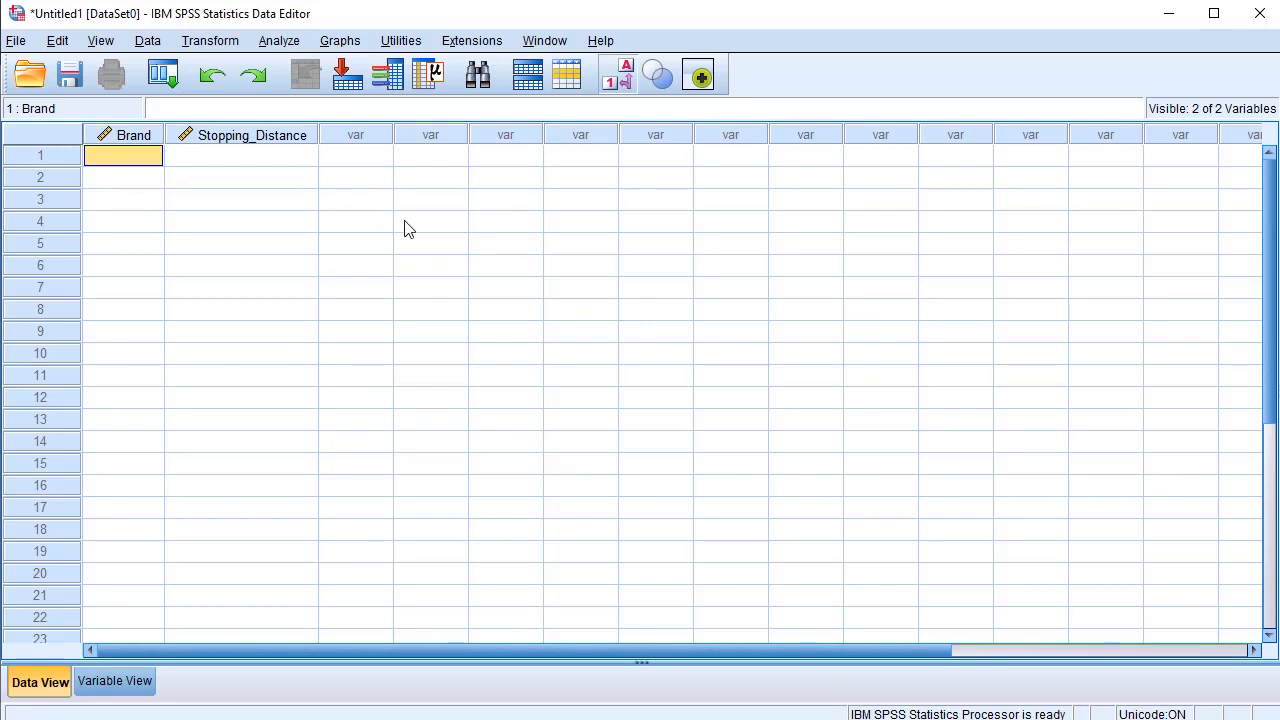
- Enter the value 1 for Brand1 down the Brand column from row 1 through row 11
{"action": "type", "text": "Brand1"}
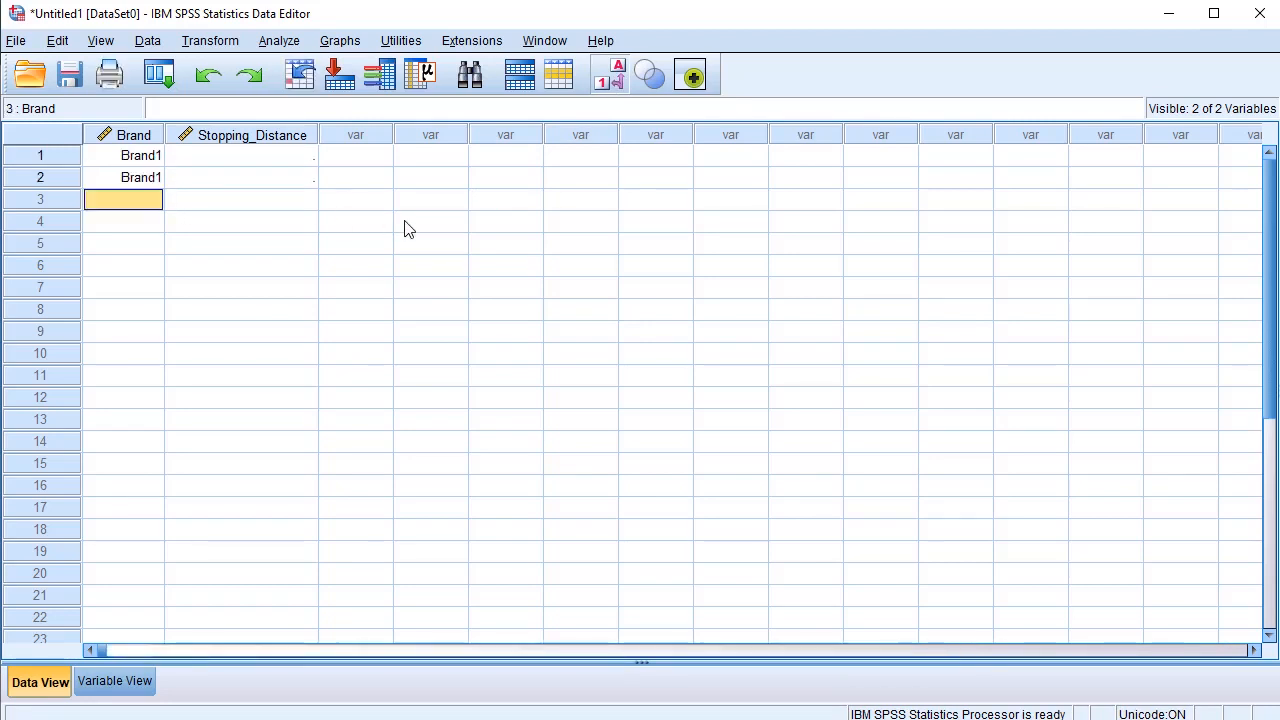
{"action": "type", "text": " Brand1 Brand1 Brand1 Brand1 Brand1 Brand1 Brand1 1"}
{"action": "key", "text": "Return"}
{"action": "type", "text": "1"}
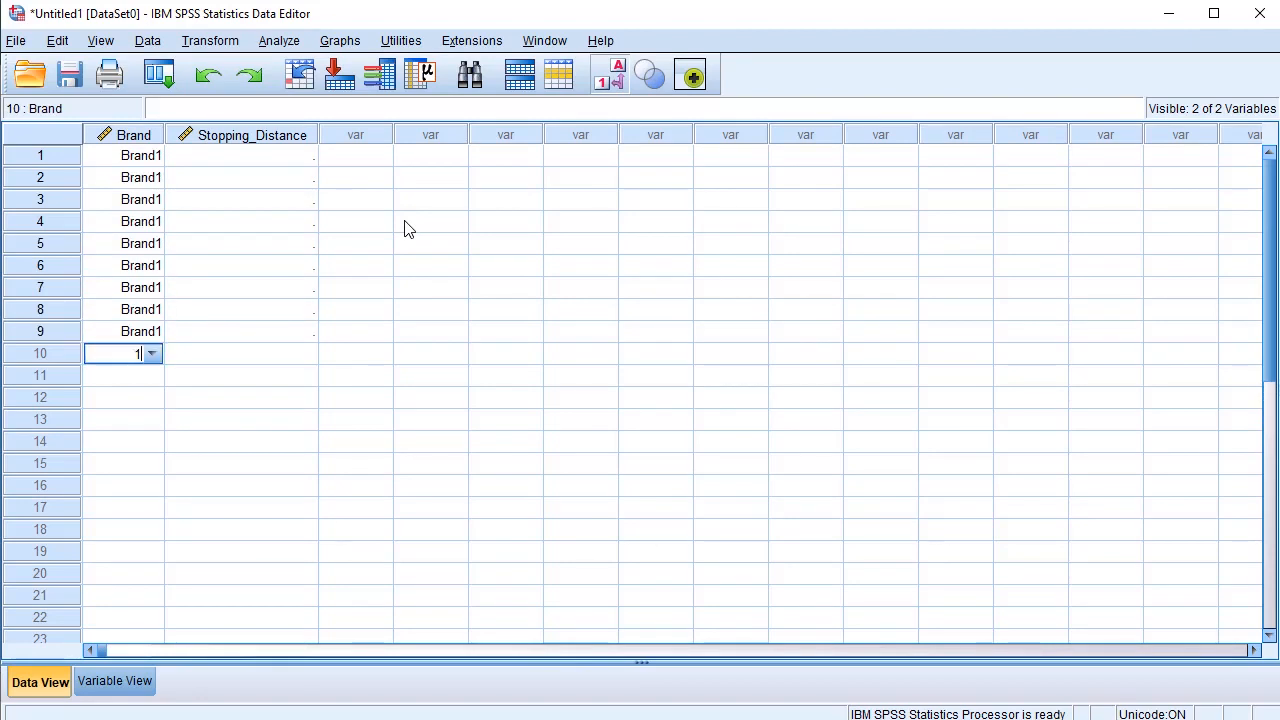
{"action": "key", "text": "Return"}
{"action": "type", "text": "1"}
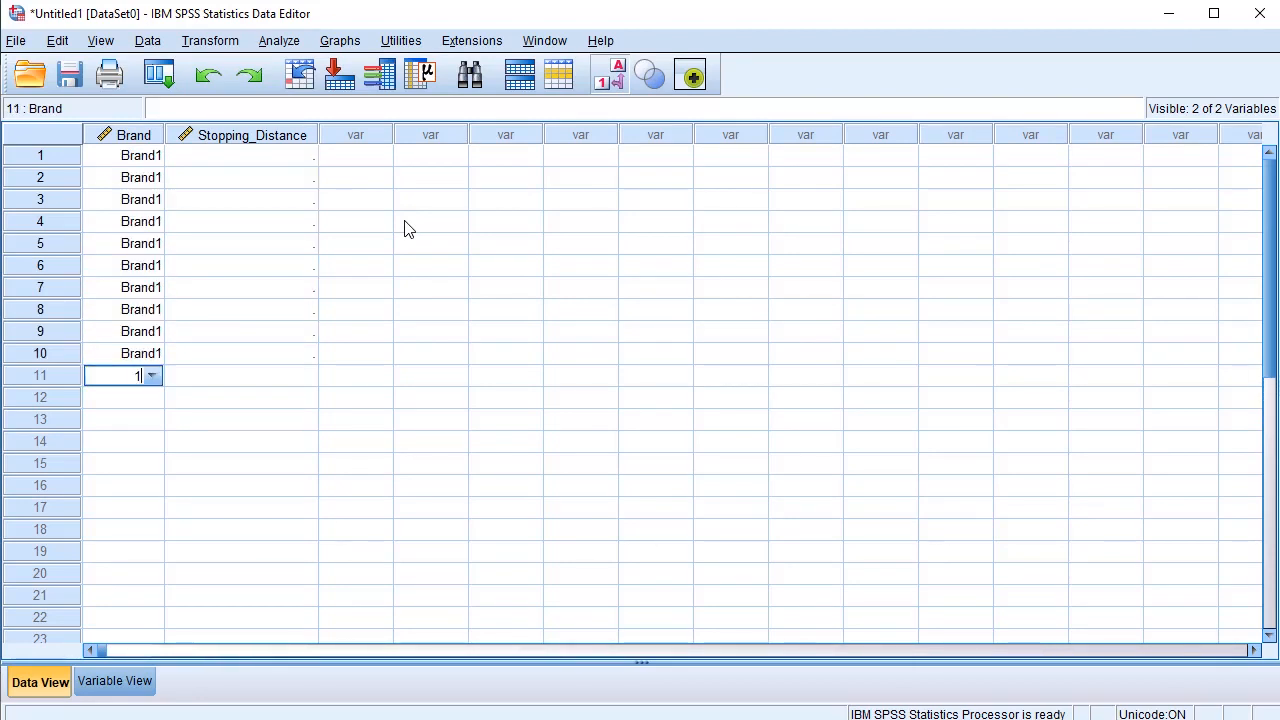
{"action": "key", "text": "Return"}
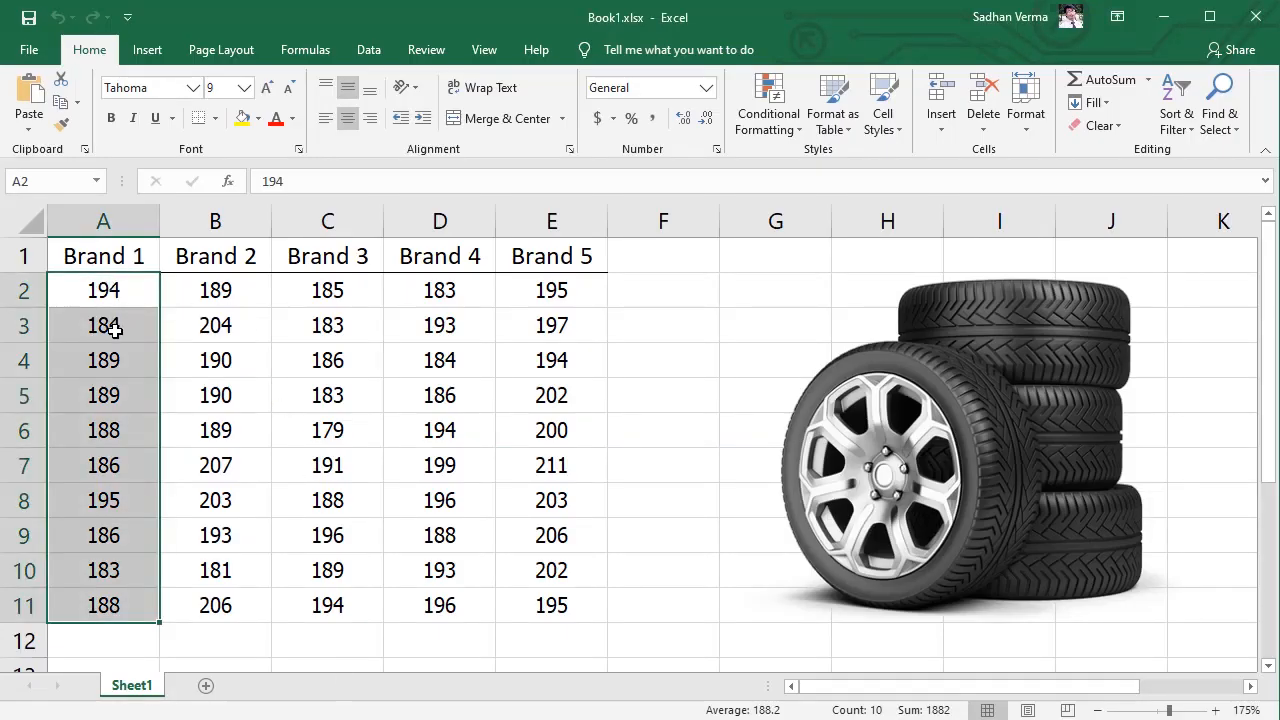
- Copy the Brand 1 values in A2:A11 from Excel and paste them into Stopping_Distance rows 1 to 10 in SPSS
{"action": "key", "text": "ctrl+c"}
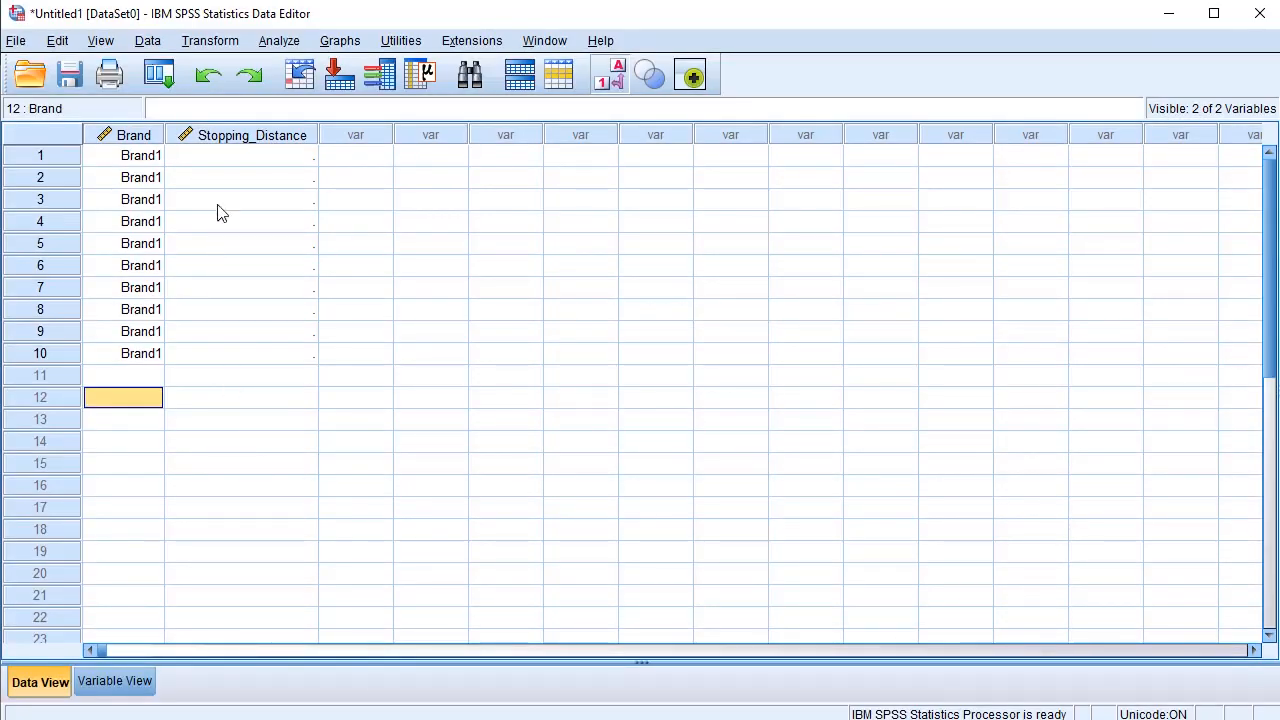
{"action": "left_click", "coordinate": [237, 157]}
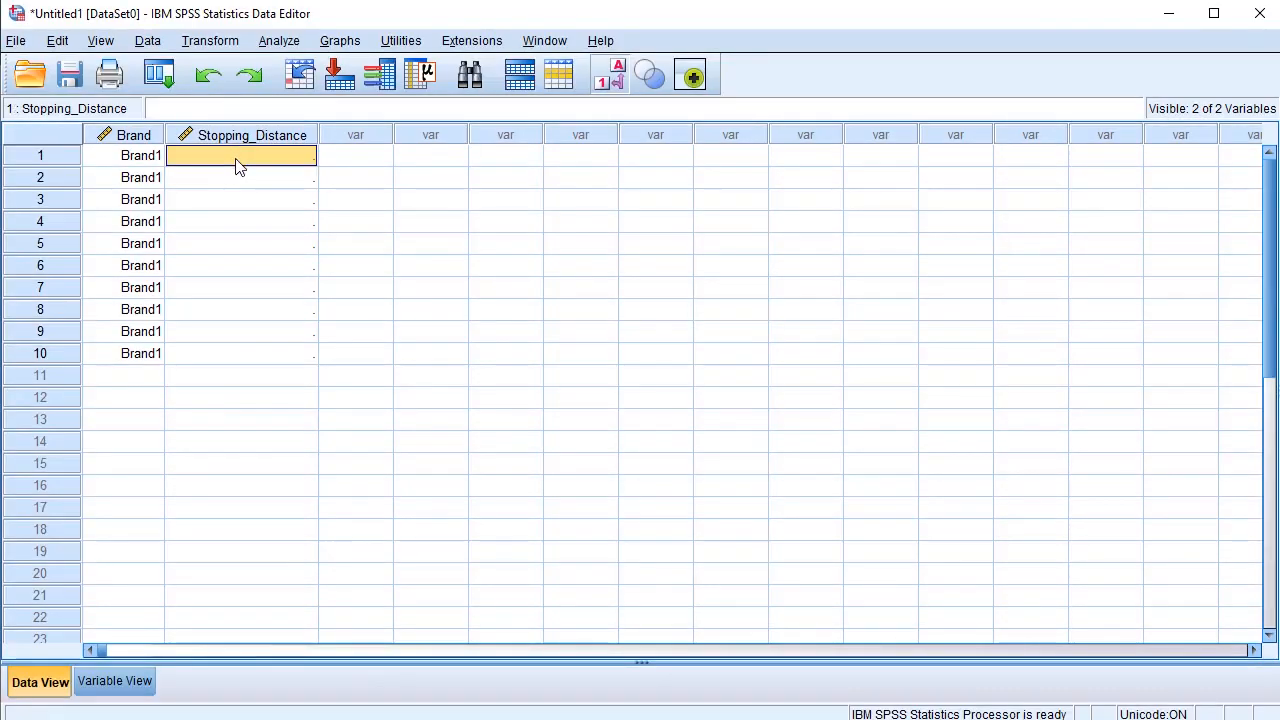
{"action": "left_click_drag", "start_coordinate": [237, 157], "coordinate": [266, 348]}
{"action": "key", "text": "ctrl+v"}
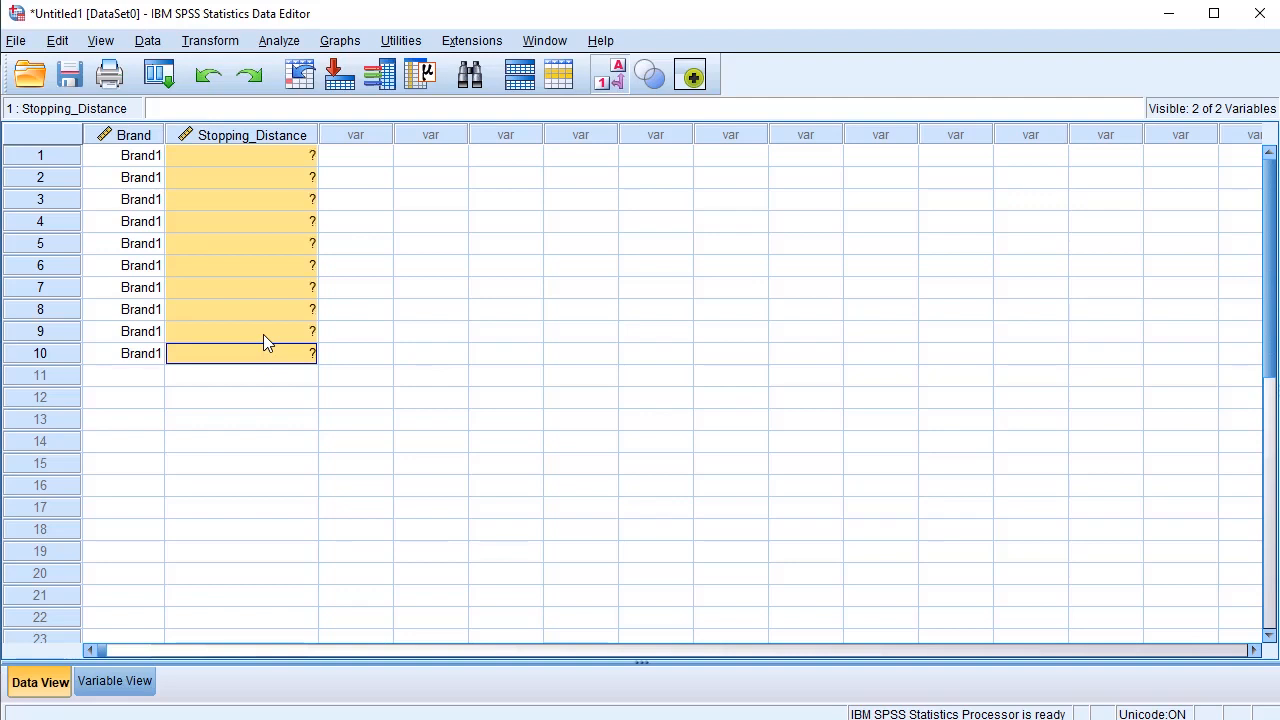
- Enter the value 2 for Brand2 down the Brand column from row 11 through row 20
{"action": "left_click", "coordinate": [135, 375]}
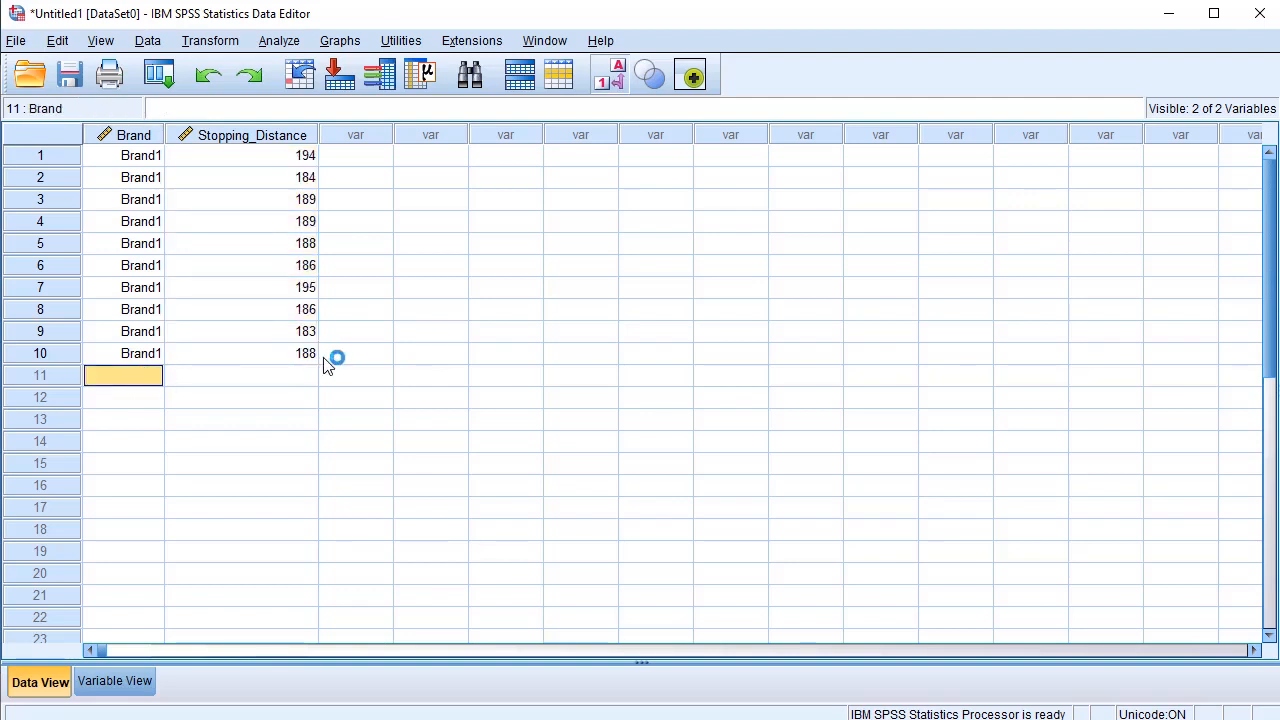
{"action": "type", "text": "2"}
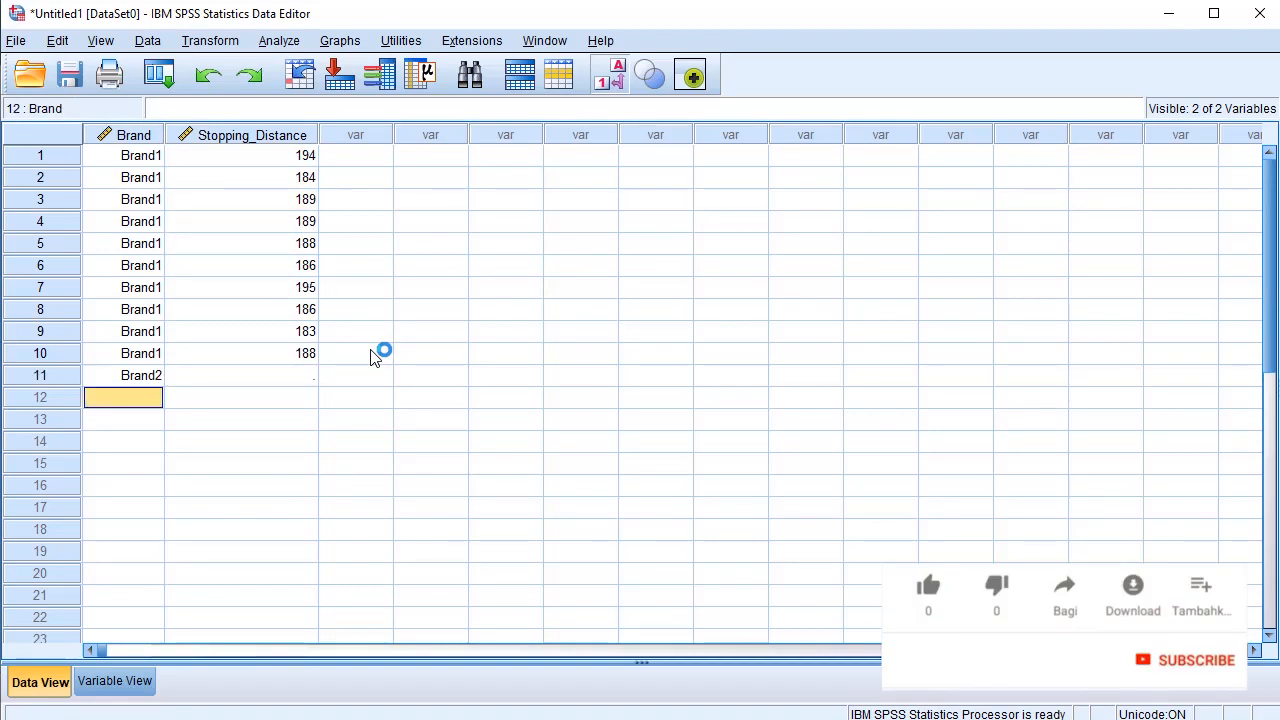
{"action": "type", "text": " 2 2 2 2 2 2 2 2 2"}
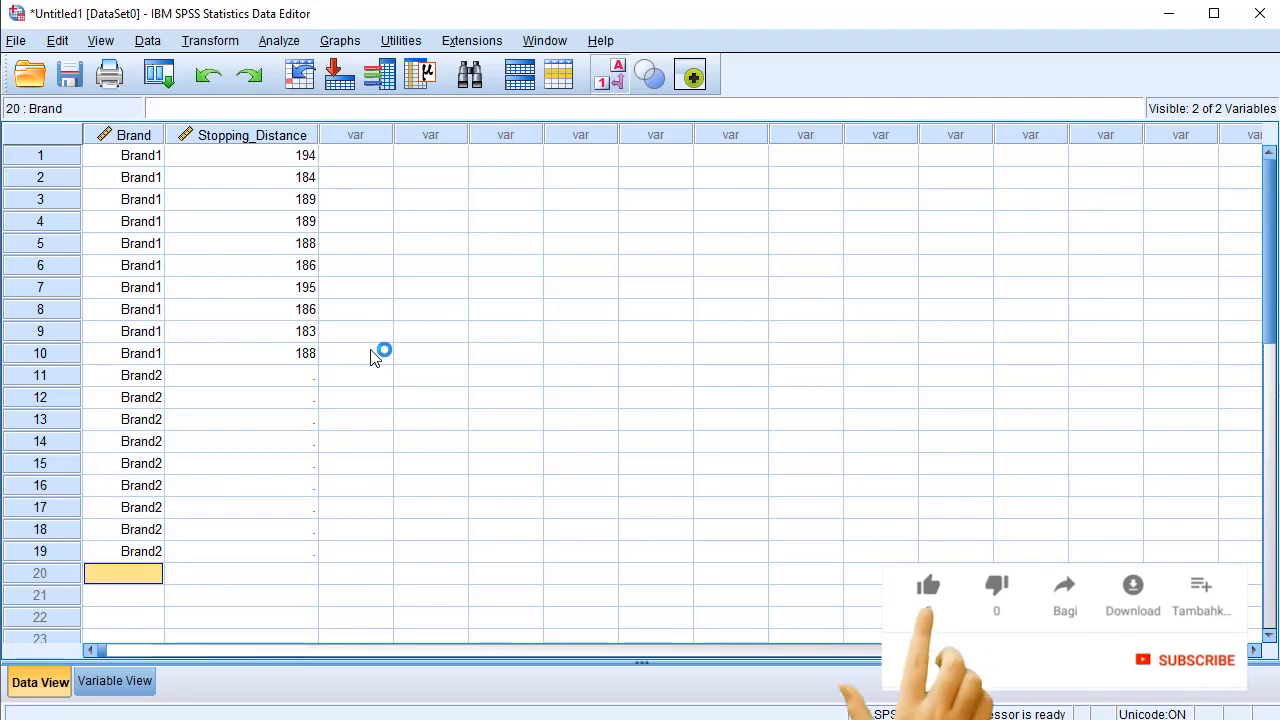
- Switch to Excel, copy the Brand 2 values in B2:B11 and paste them into Stopping_Distance rows 11 to 20 in SPSS
{"action": "key", "text": "alt+Tab"}
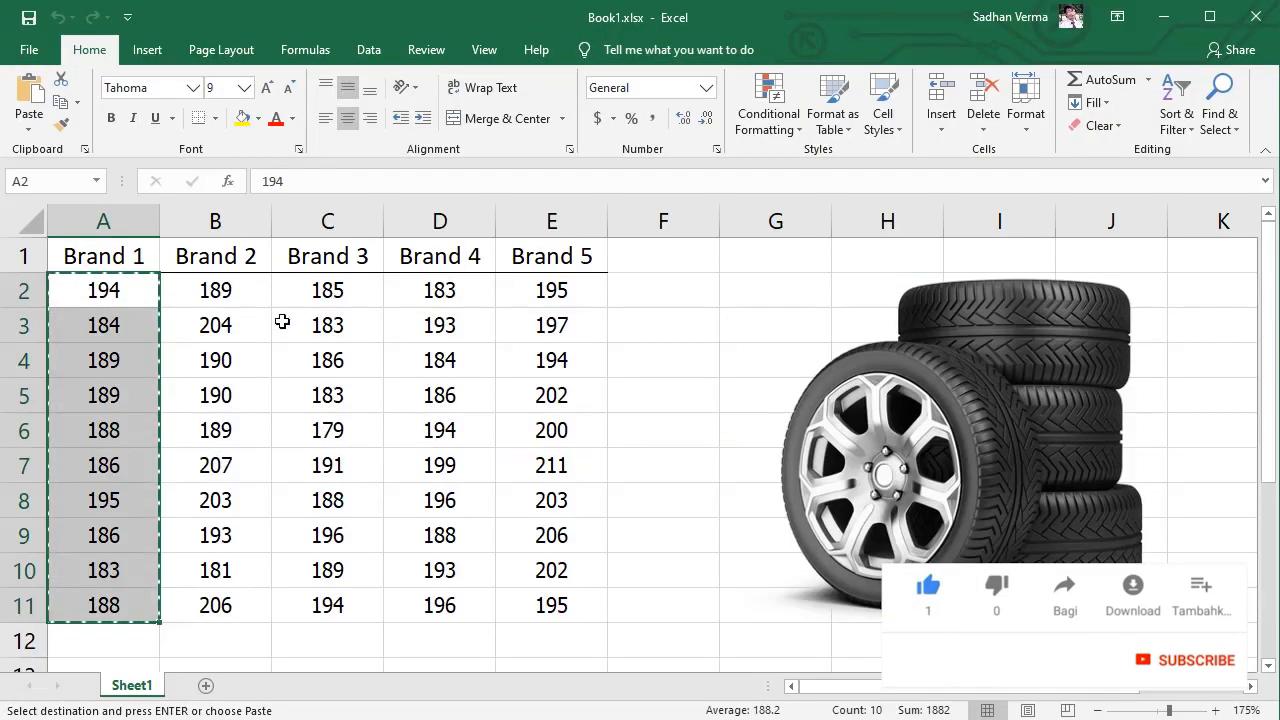
{"action": "left_click_drag", "start_coordinate": [215, 290], "coordinate": [243, 606]}
{"action": "key", "text": "ctrl+c"}
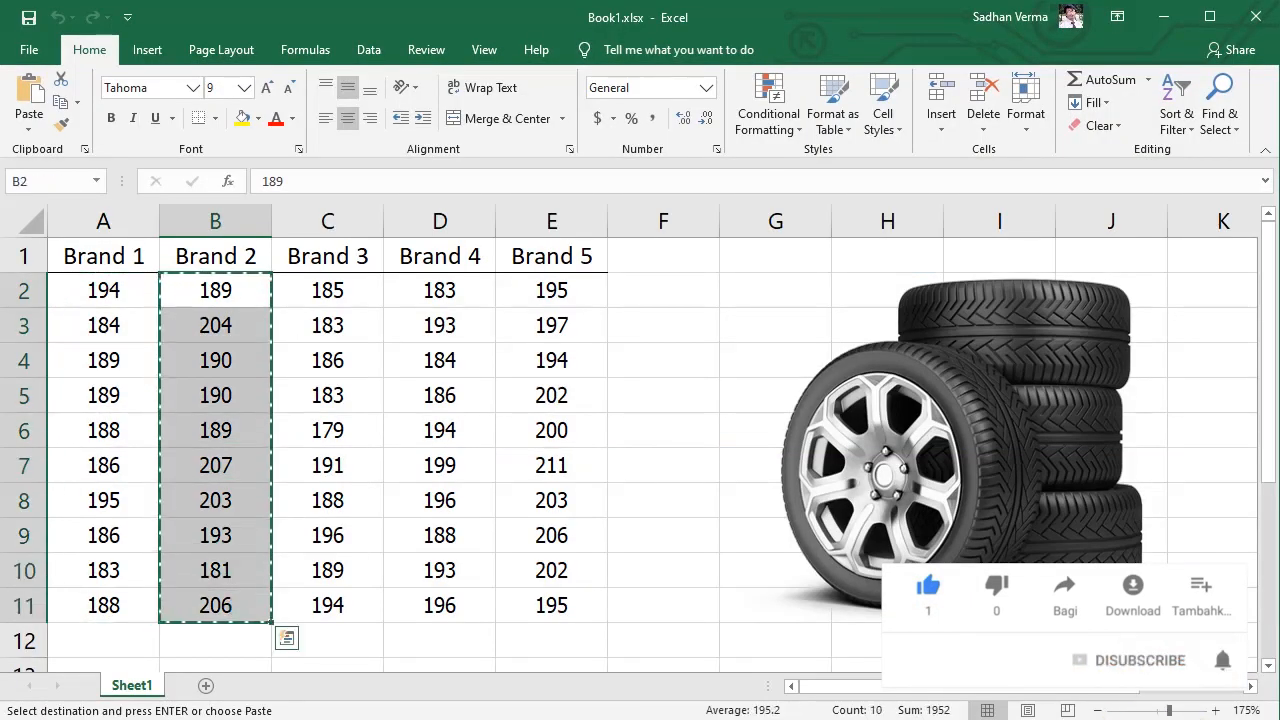
{"action": "key", "text": "alt+Tab"}
{"action": "left_click_drag", "start_coordinate": [294, 375], "coordinate": [293, 580]}
{"action": "key", "text": "ctrl+v"}
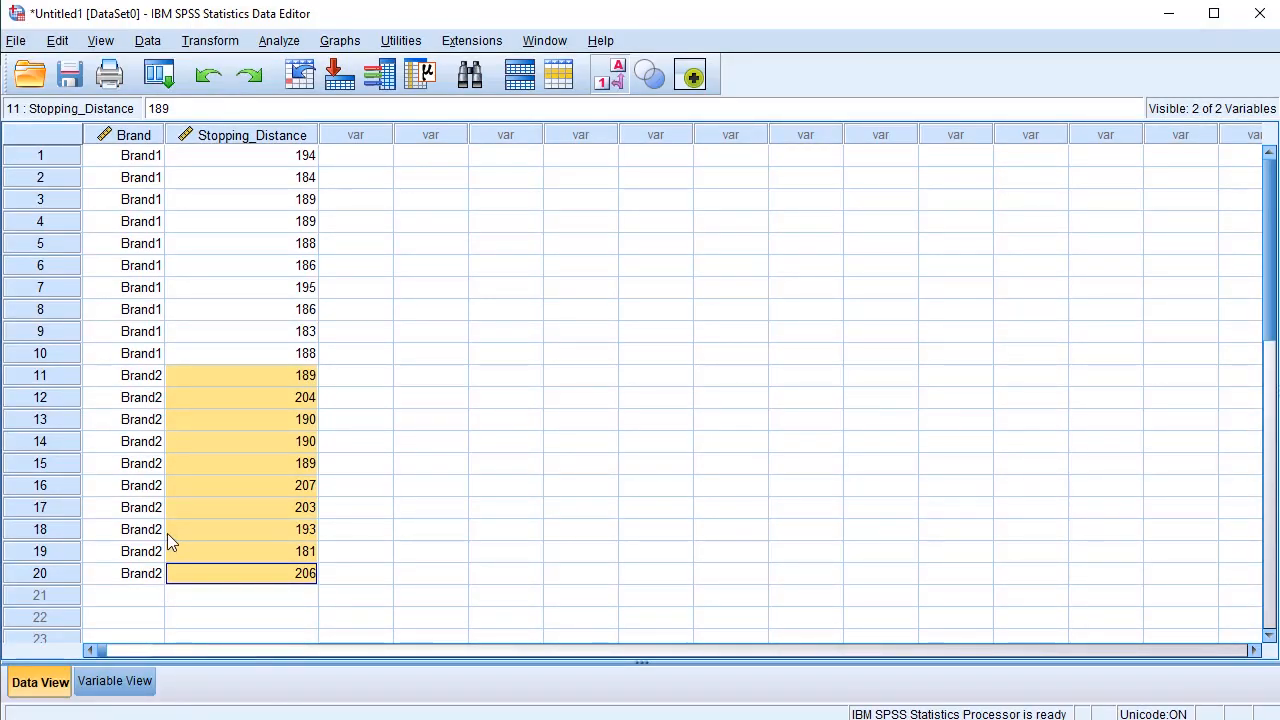
- Enter the value 3 for Brand3 down the Brand column from row 21 through row 30, filling any skipped row
{"action": "scroll", "coordinate": [167, 533], "scroll_direction": "down", "scroll_amount": 4}
{"action": "left_click", "coordinate": [125, 331]}
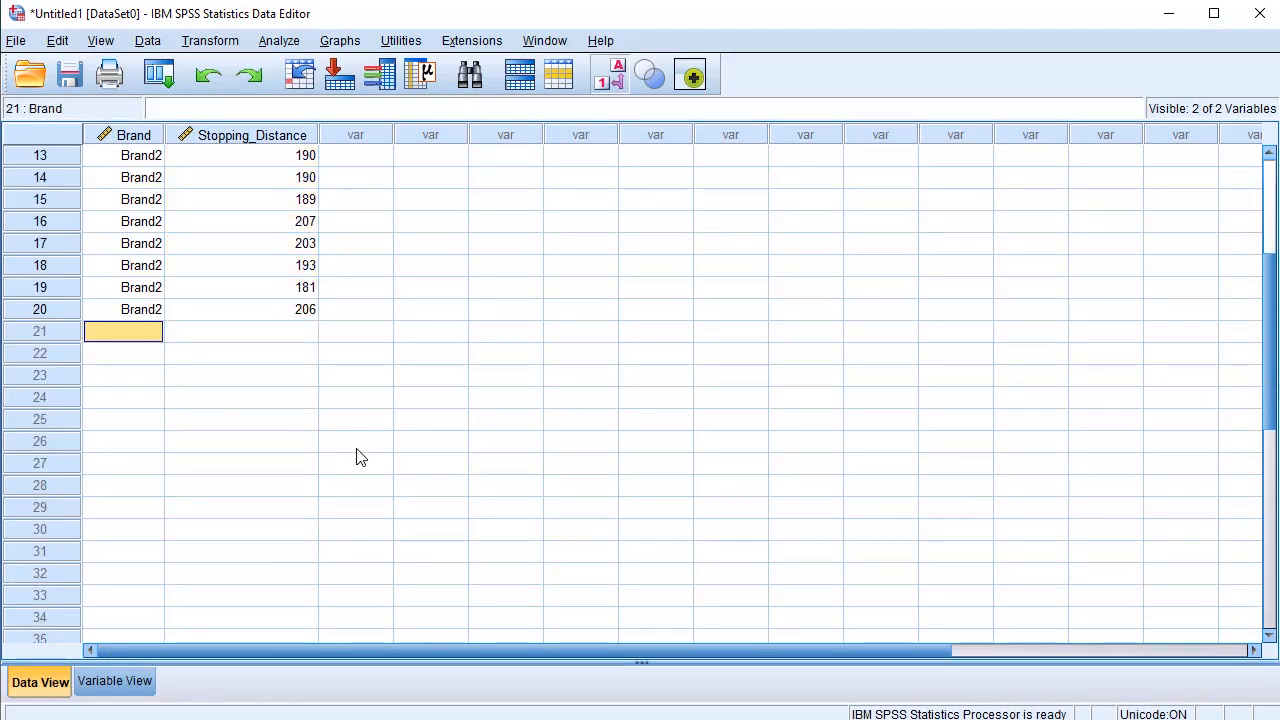
{"action": "type", "text": "3 3 3 3 3 3 3"}
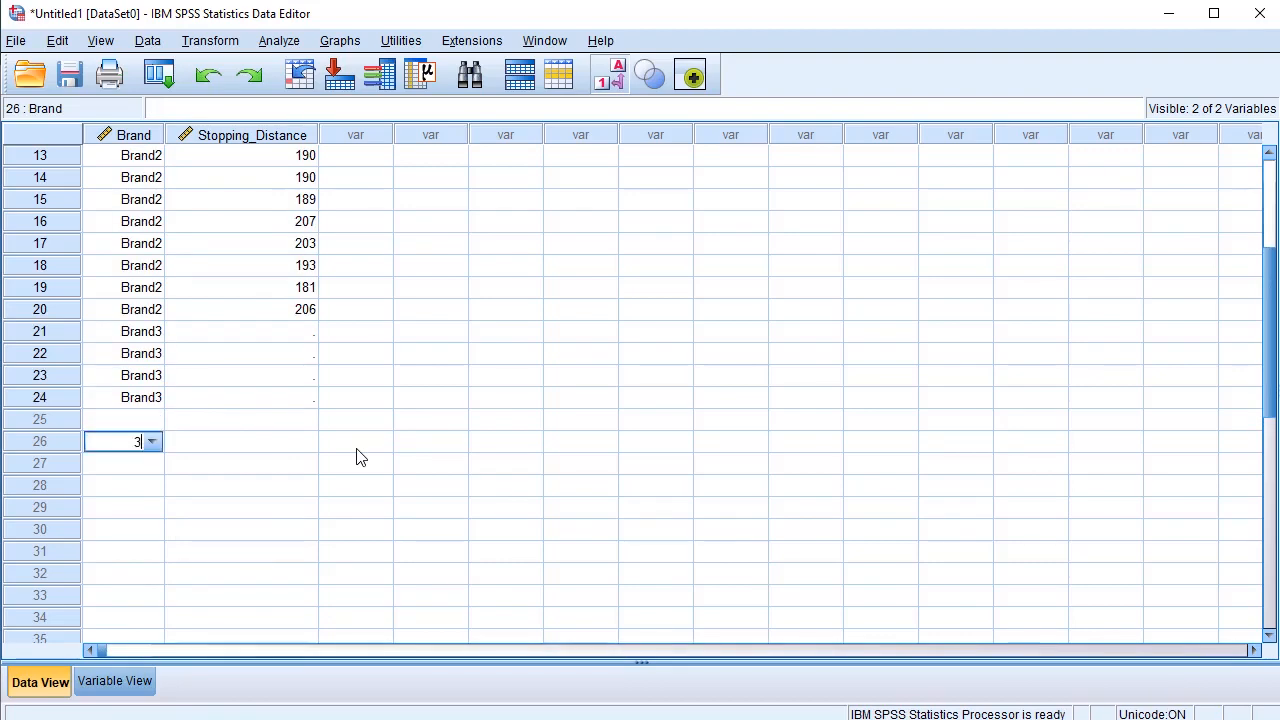
{"action": "left_click", "coordinate": [151, 415]}
{"action": "type", "text": "3"}
{"action": "key", "text": "Return"}
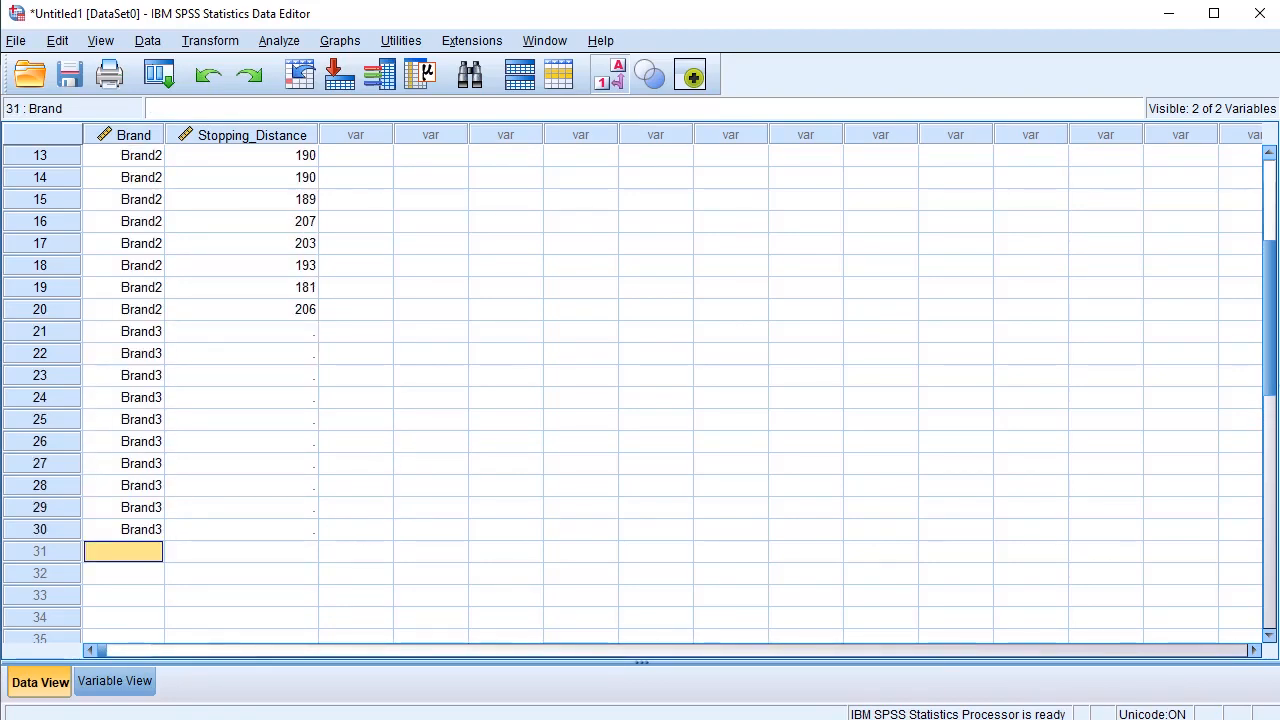
- Switch to Excel, copy the Brand 3 values in C2:C11 and paste them into Stopping_Distance rows 21 to 30 in SPSS
{"action": "key", "text": "alt+Tab"}
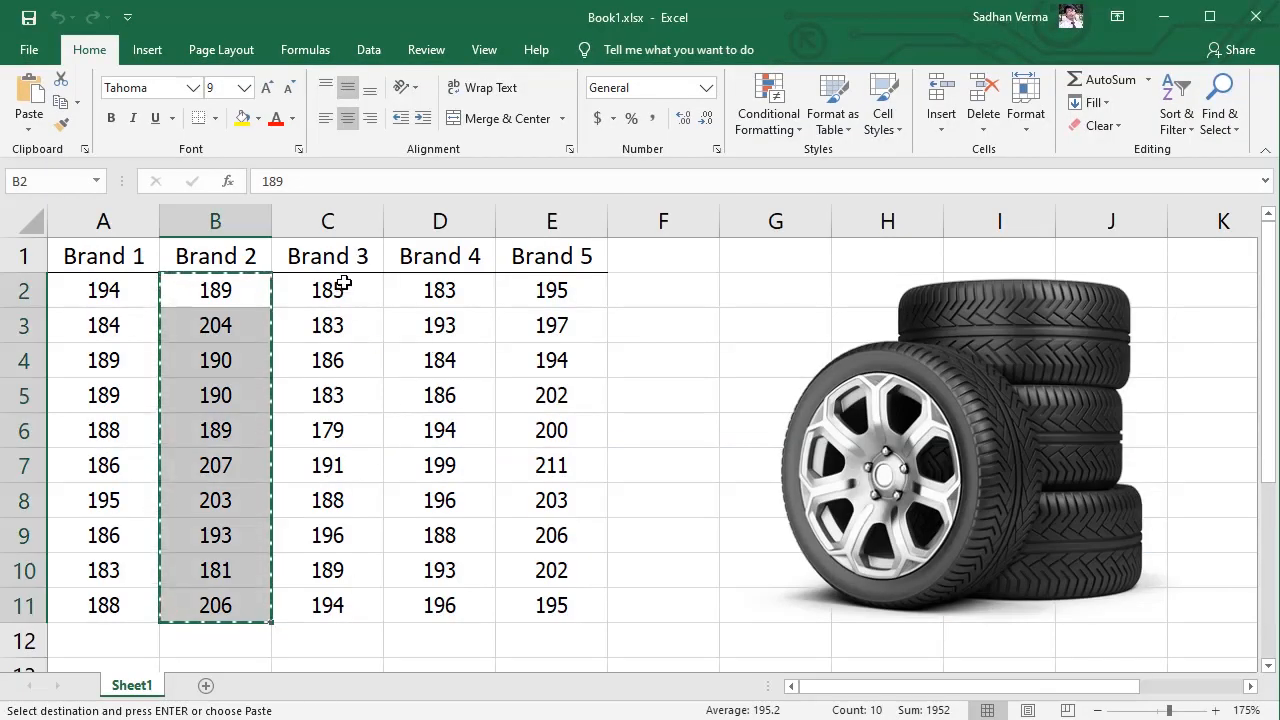
{"action": "left_click_drag", "start_coordinate": [343, 285], "coordinate": [337, 609]}
{"action": "key", "text": "ctrl+c"}
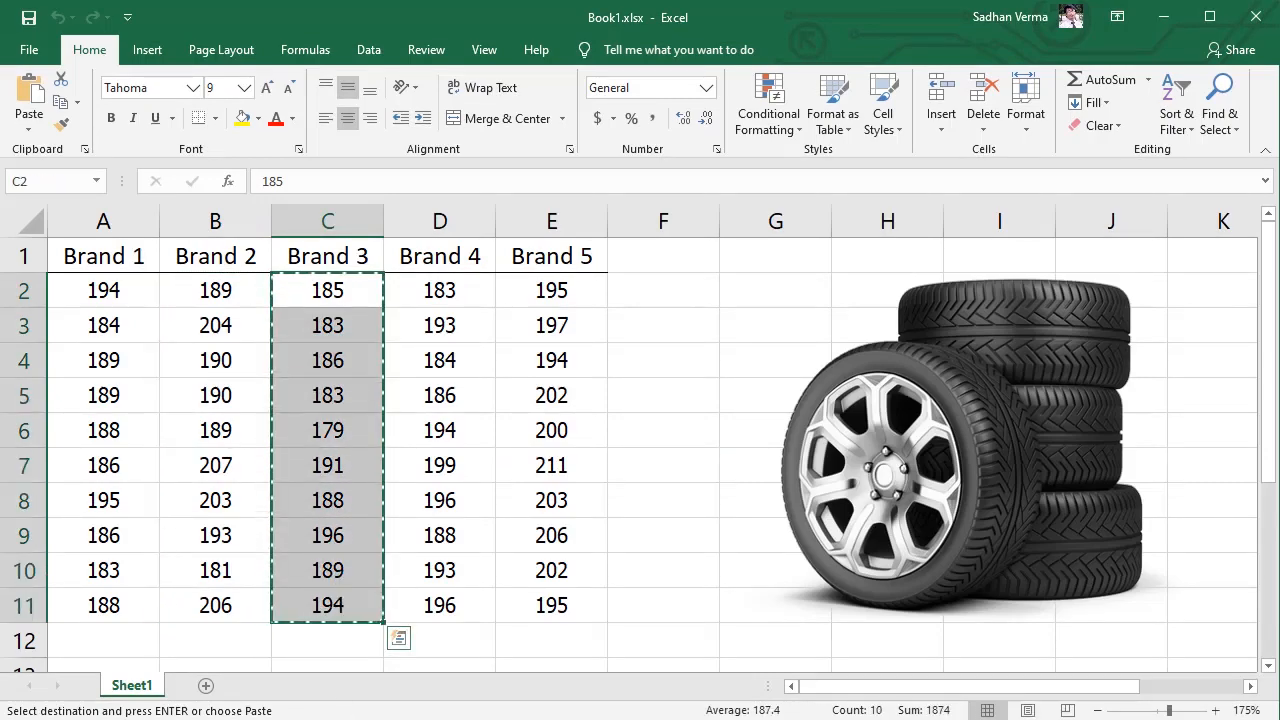
{"action": "key", "text": "alt+Tab"}
{"action": "left_click_drag", "start_coordinate": [300, 334], "coordinate": [286, 531]}
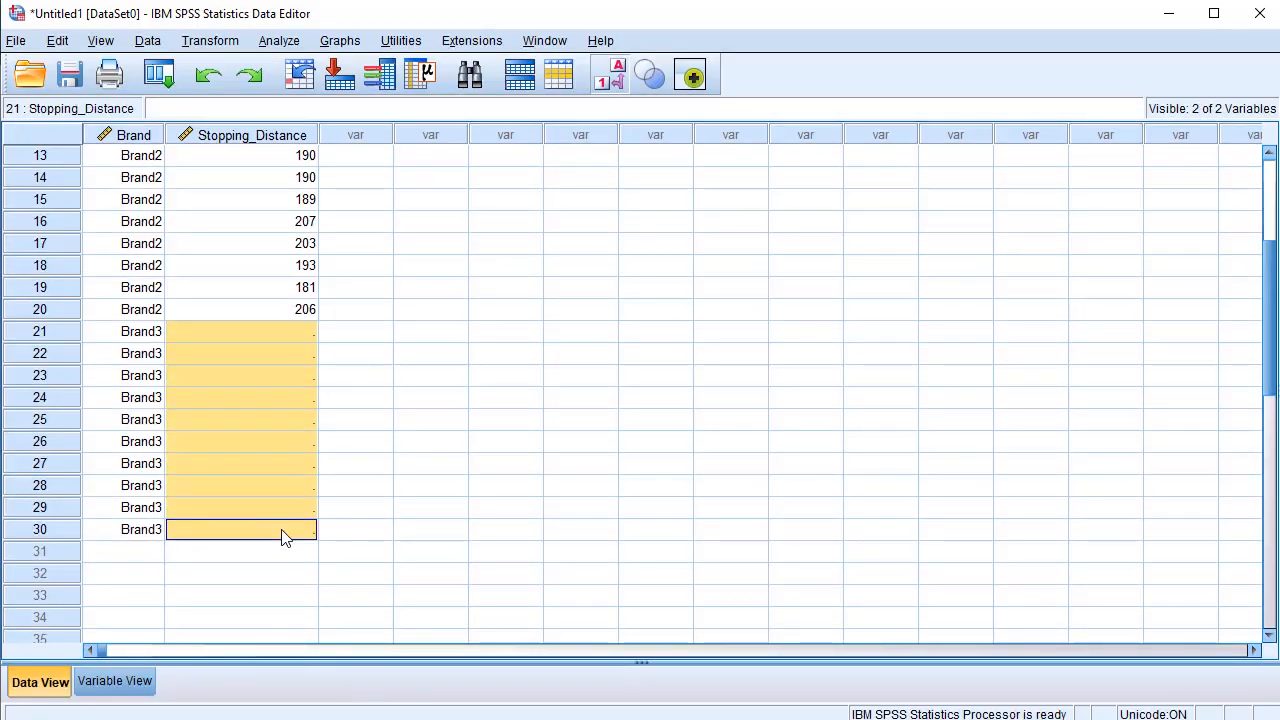
{"action": "key", "text": "ctrl+v"}
- Enter the value 4 for Brand4 down the Brand column from row 31 through row 40
{"action": "left_click", "coordinate": [143, 548]}
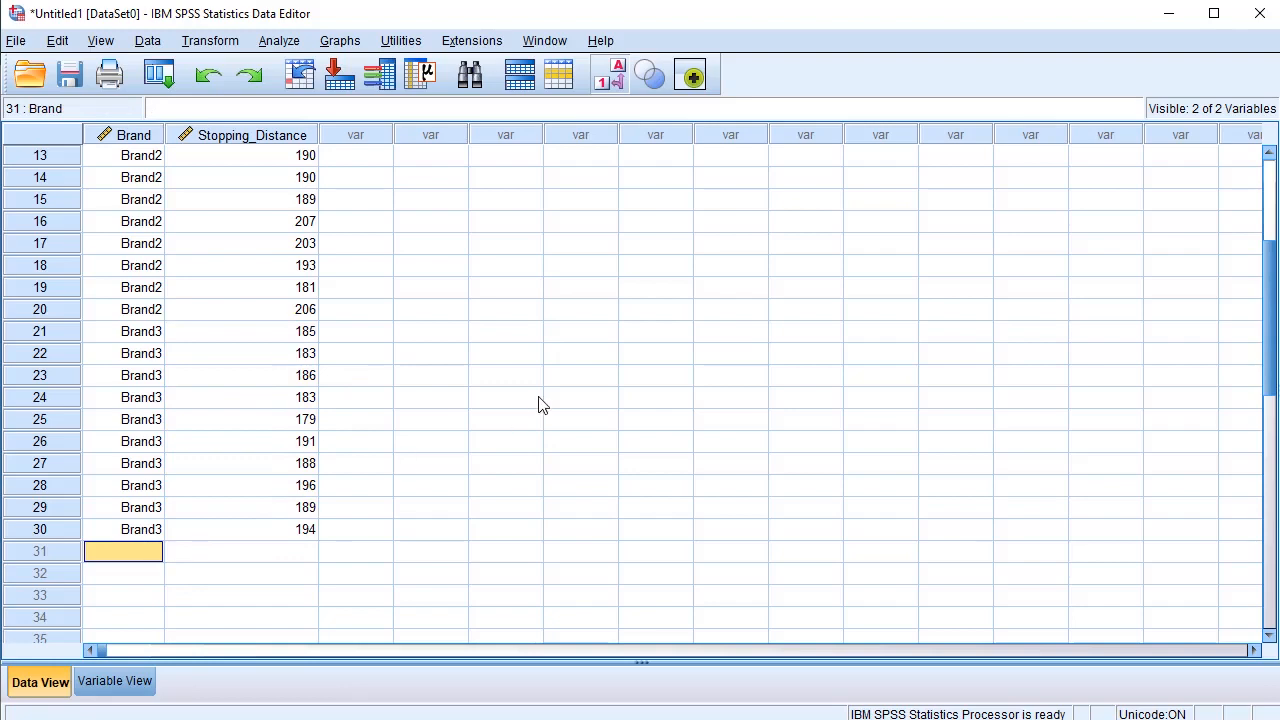
{"action": "type", "text": "4"}
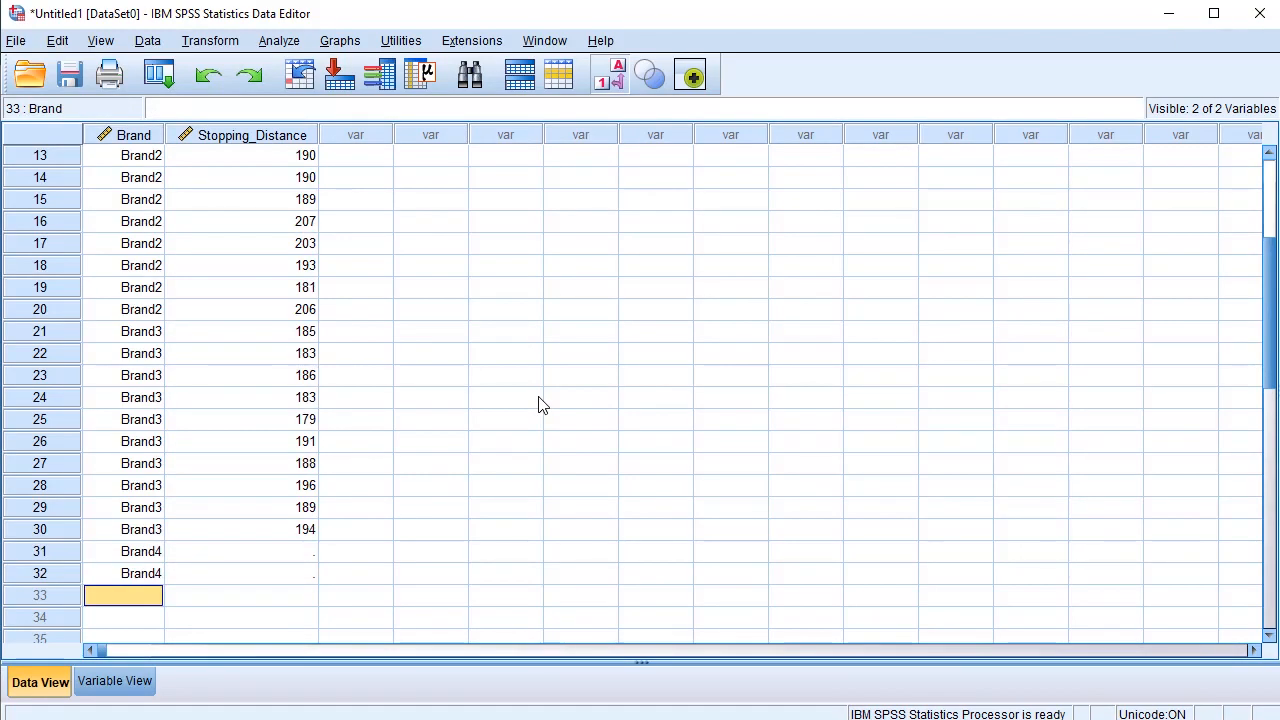
{"action": "type", "text": " 4 4 4 4 4 4"}
{"action": "key", "text": "Return"}
{"action": "type", "text": "4"}
{"action": "key", "text": "Return"}
{"action": "type", "text": "4"}
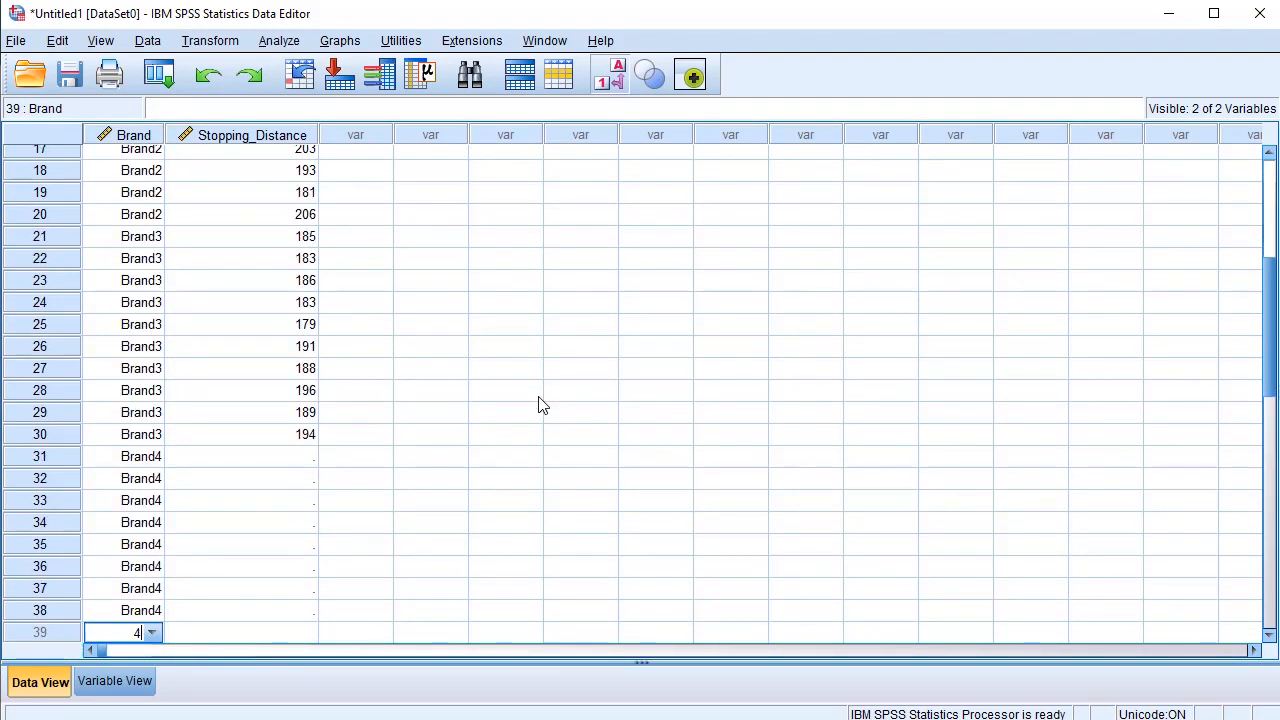
{"action": "key", "text": "Return"}
{"action": "type", "text": "4"}
{"action": "key", "text": "Return"}
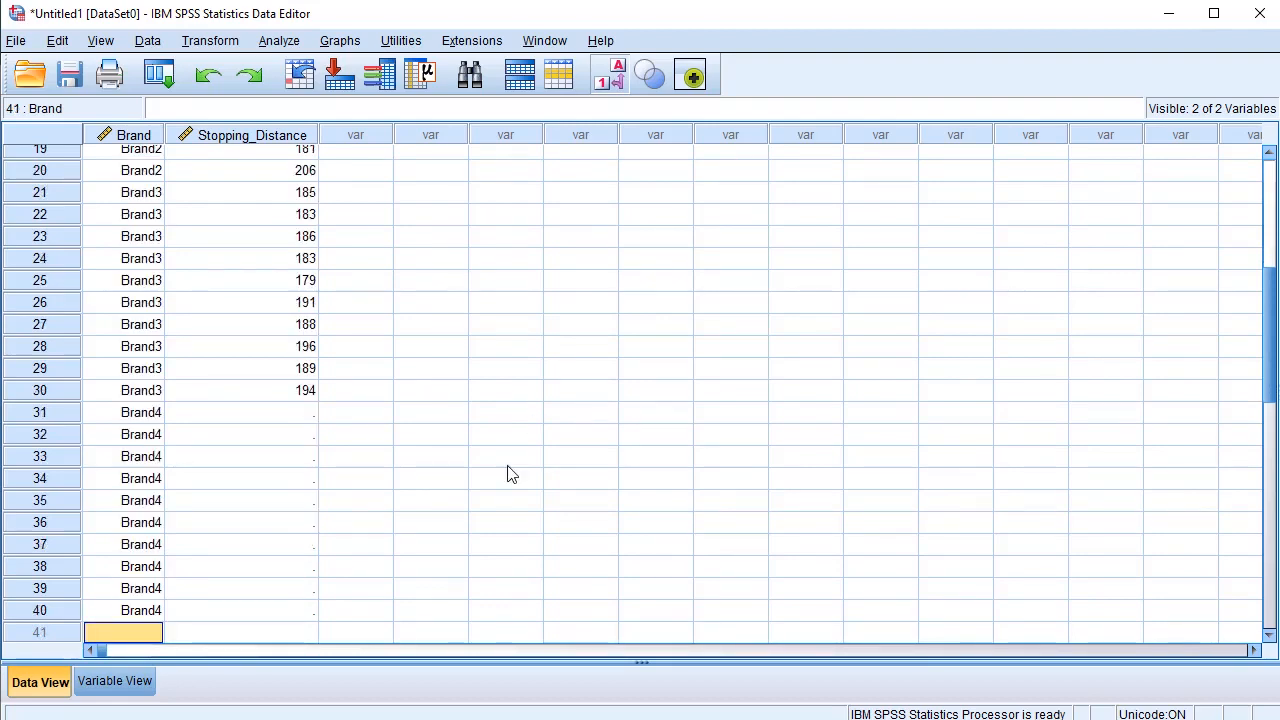
- Switch to Excel, copy the Brand 4 values in D2:D11 and paste them into Stopping_Distance rows 31 to 40 in SPSS
{"action": "key", "text": "alt+Tab"}
{"action": "left_click_drag", "start_coordinate": [440, 292], "coordinate": [435, 617]}
{"action": "key", "text": "ctrl+c"}
{"action": "key", "text": "alt+Tab"}
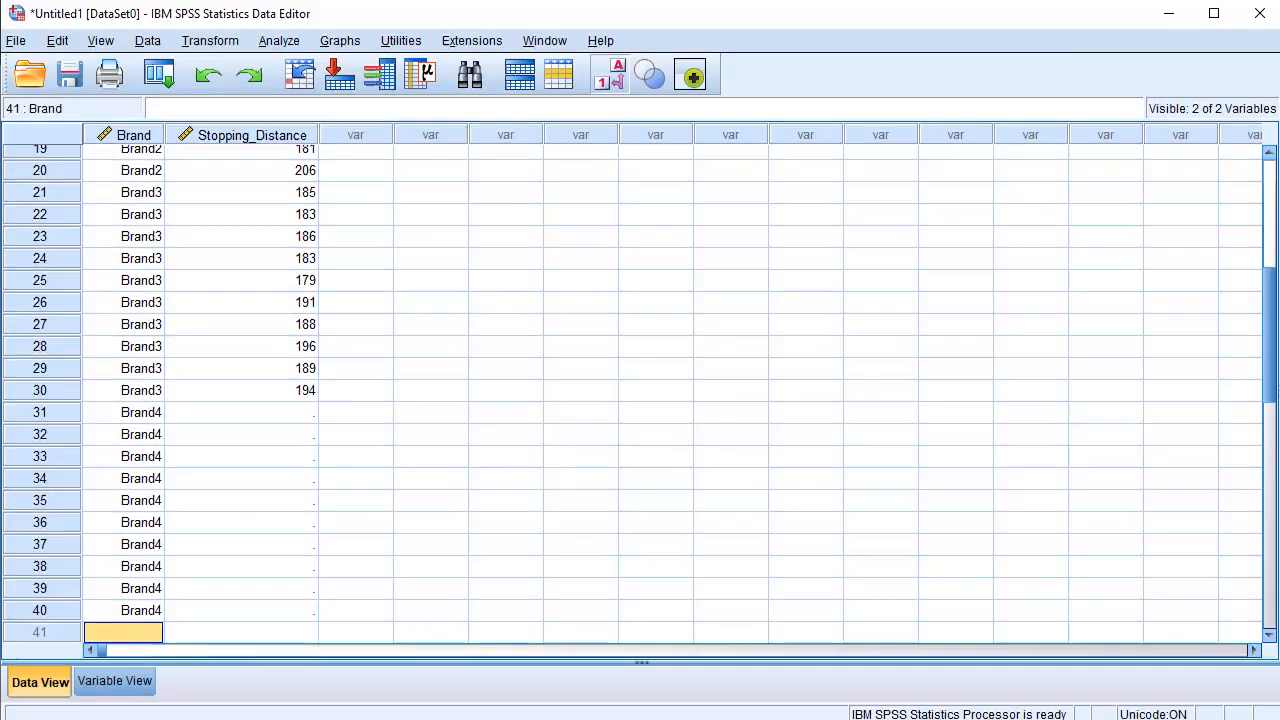
{"action": "left_click_drag", "start_coordinate": [290, 412], "coordinate": [311, 611]}
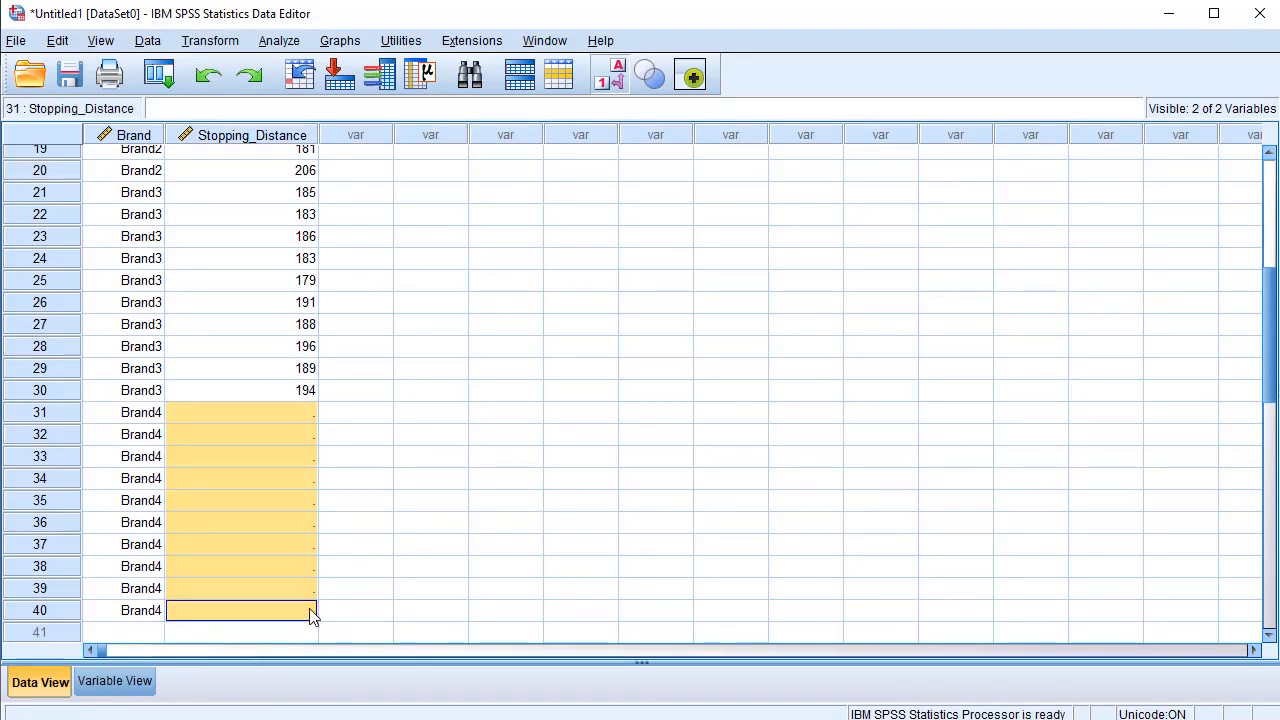
{"action": "key", "text": "ctrl+v"}
- Enter the value 5 for Brand5 down the Brand column from row 41 through row 50
{"action": "scroll", "coordinate": [317, 429], "scroll_direction": "down", "scroll_amount": 4}
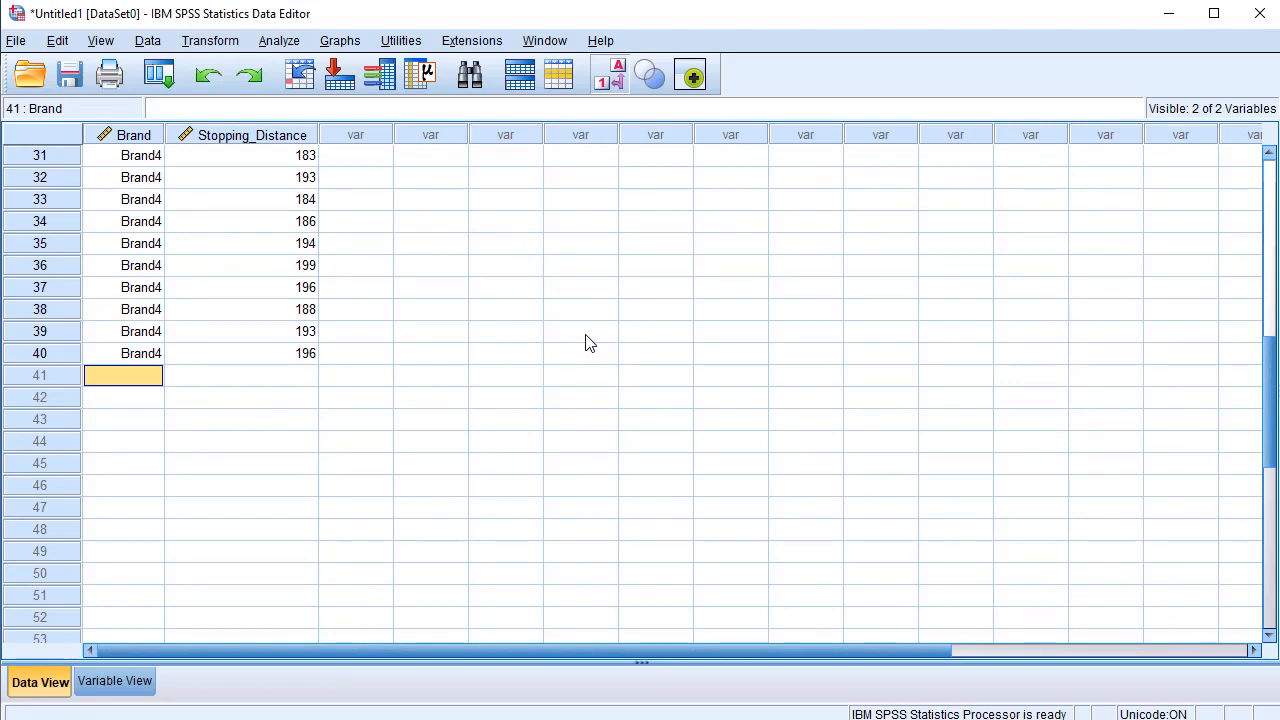
{"action": "type", "text": "5 5 5 5 5 5 5 5 5 5"}
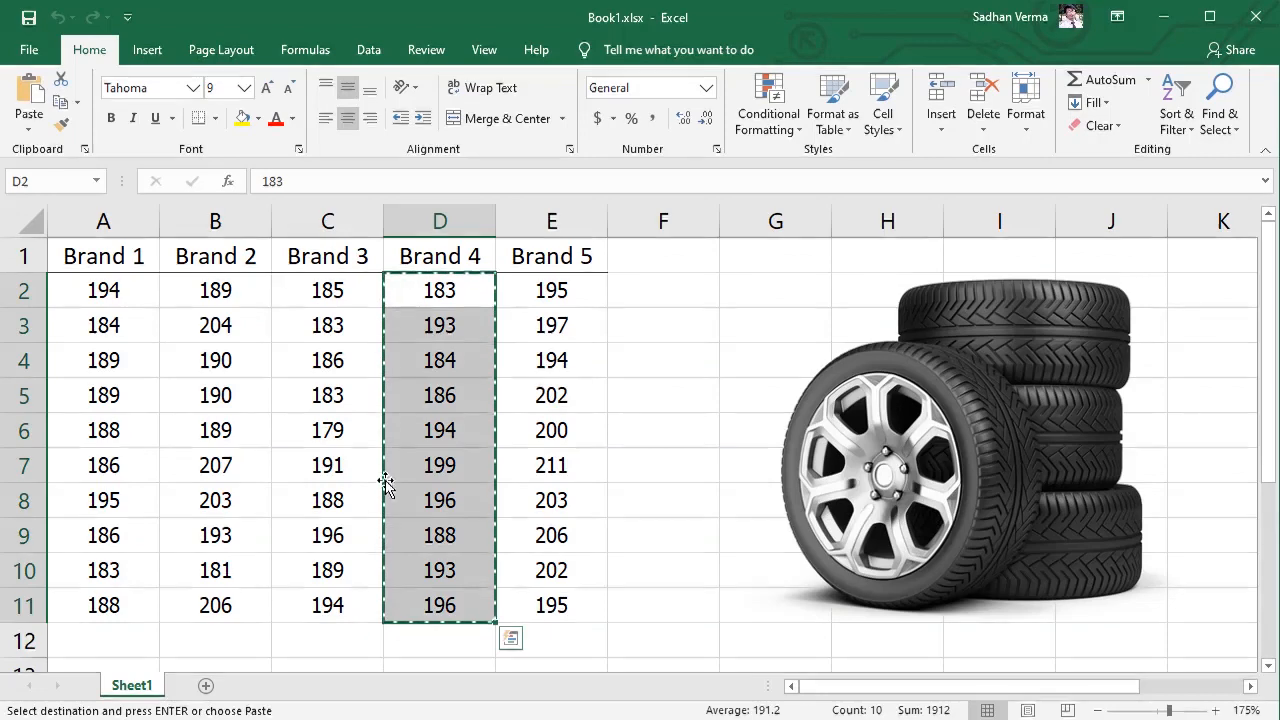
- Copy the Brand 5 values in E2:E11 from Excel into Stopping_Distance rows 41 to 50 in SPSS and turn off the display of value labels
{"action": "key", "text": "alt+Tab"}
{"action": "left_click_drag", "start_coordinate": [556, 290], "coordinate": [560, 608]}
{"action": "double_click", "coordinate": [563, 606]}
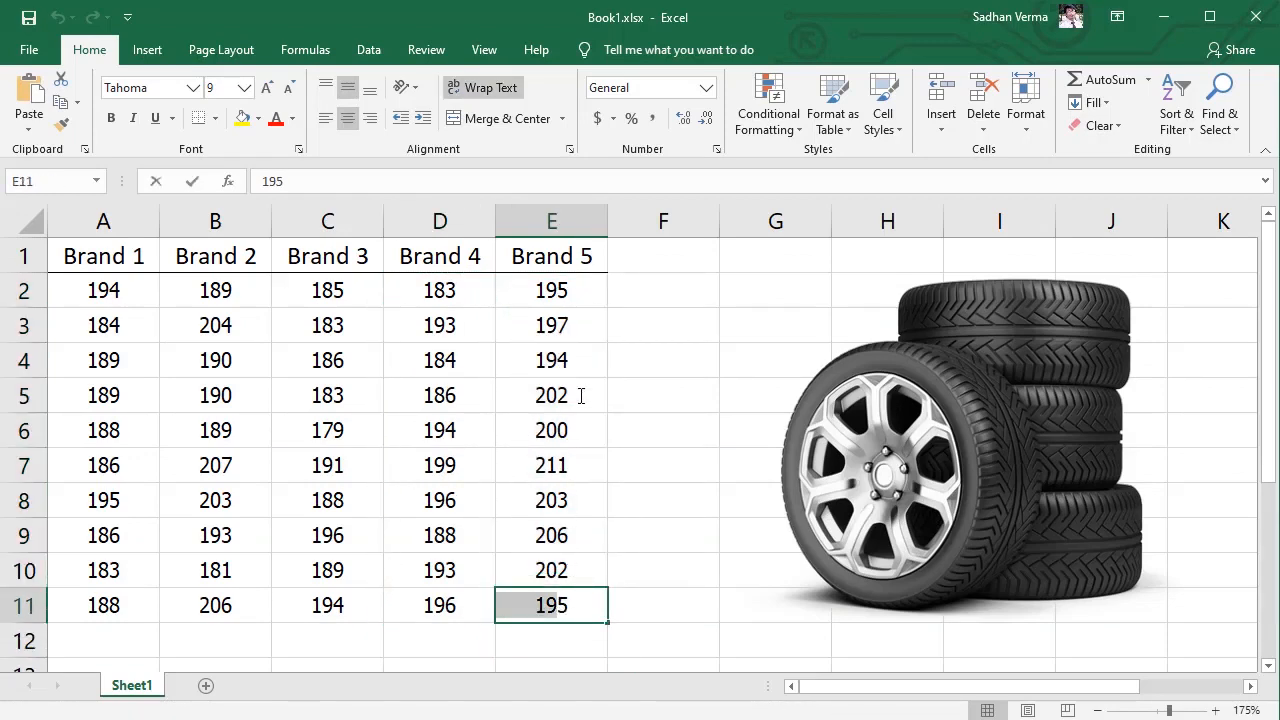
{"action": "left_click_drag", "start_coordinate": [551, 290], "coordinate": [563, 603]}
{"action": "key", "text": "ctrl+c"}
{"action": "key", "text": "alt+Tab"}
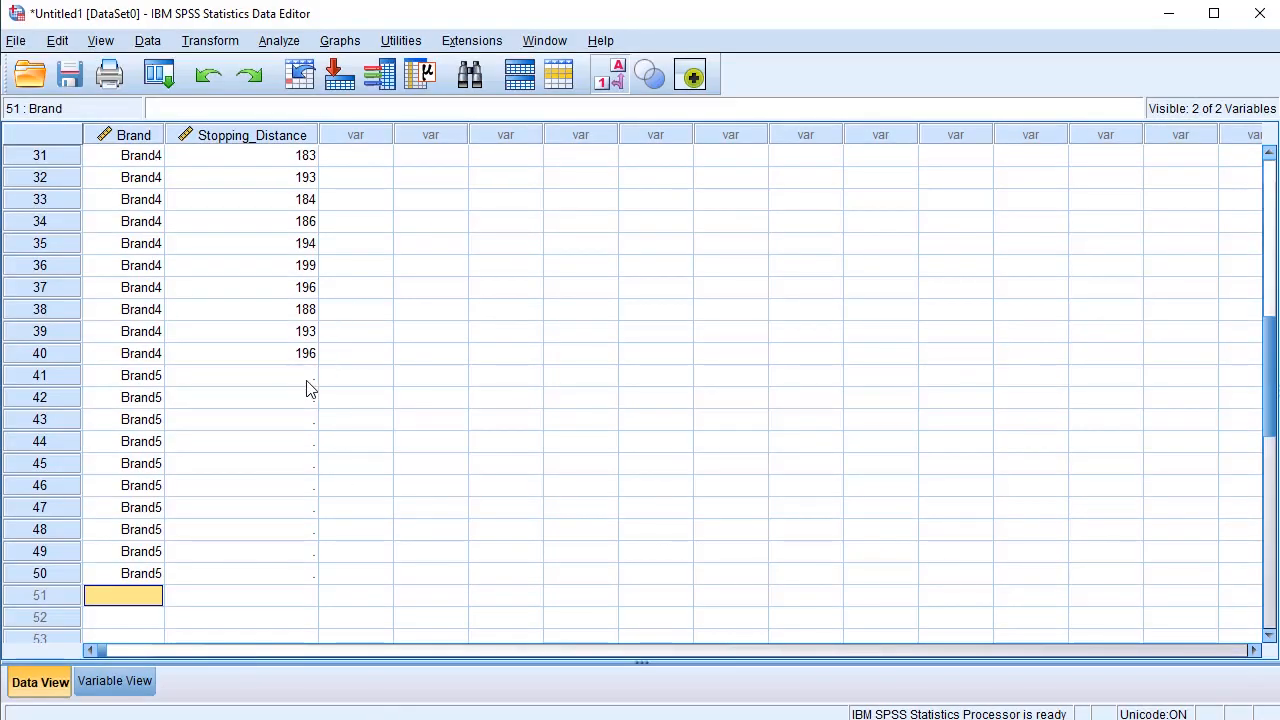
{"action": "left_click_drag", "start_coordinate": [306, 381], "coordinate": [306, 577]}
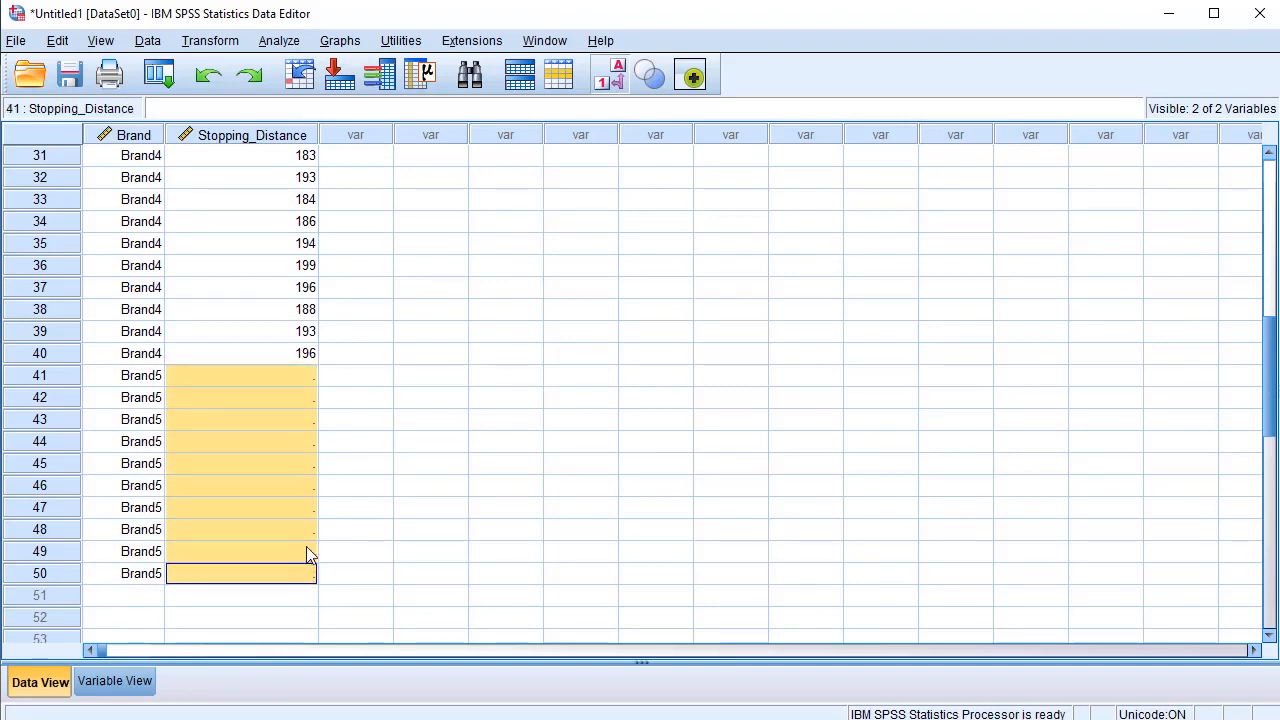
{"action": "key", "text": "ctrl+v"}
{"action": "left_click", "coordinate": [430, 441]}
{"action": "scroll", "coordinate": [205, 320], "scroll_direction": "up", "scroll_amount": 10}
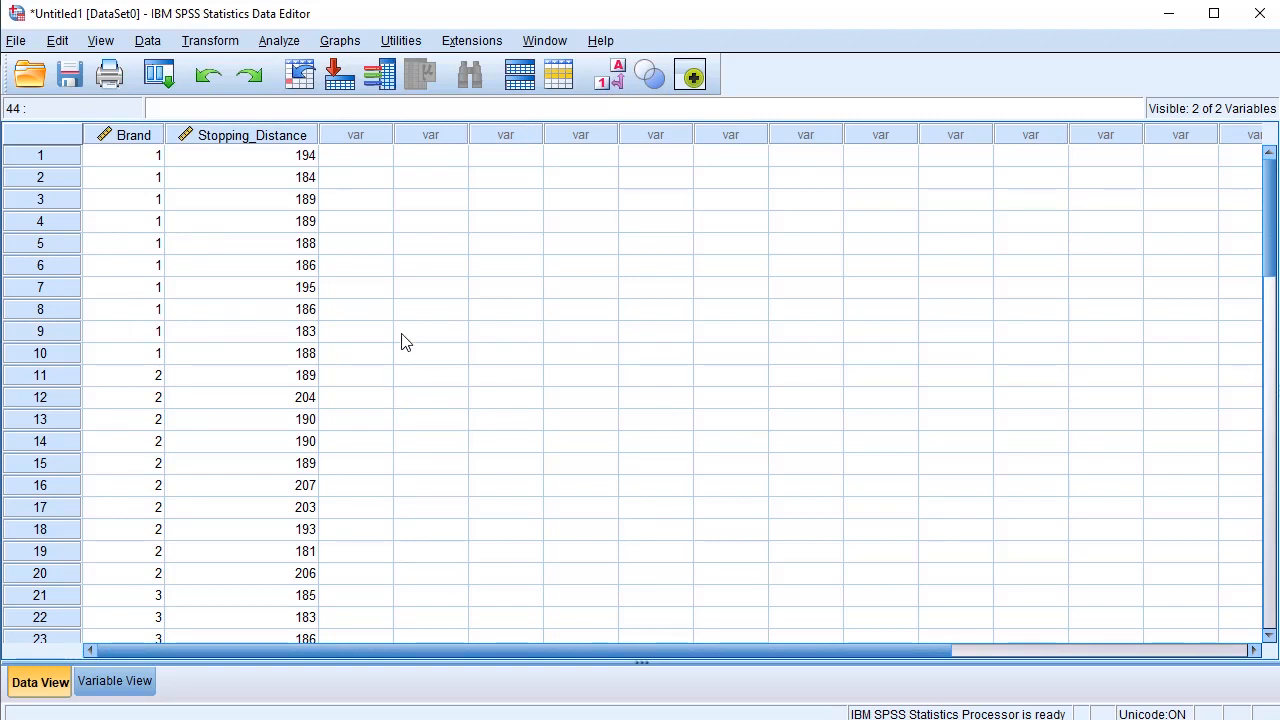
- Start a One-Way ANOVA with Stopping_Distance as the dependent variable and Brand as the factor
{"action": "left_click", "coordinate": [281, 42]}
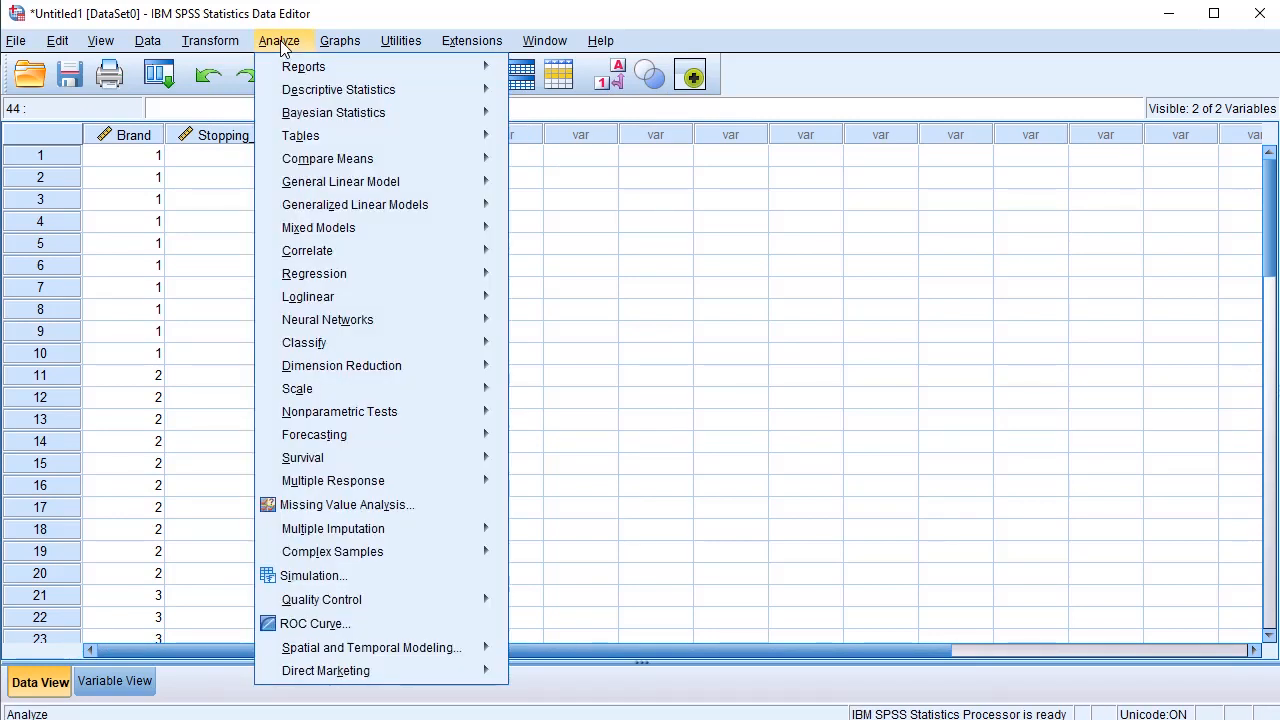
{"action": "mouse_move", "coordinate": [350, 162]}
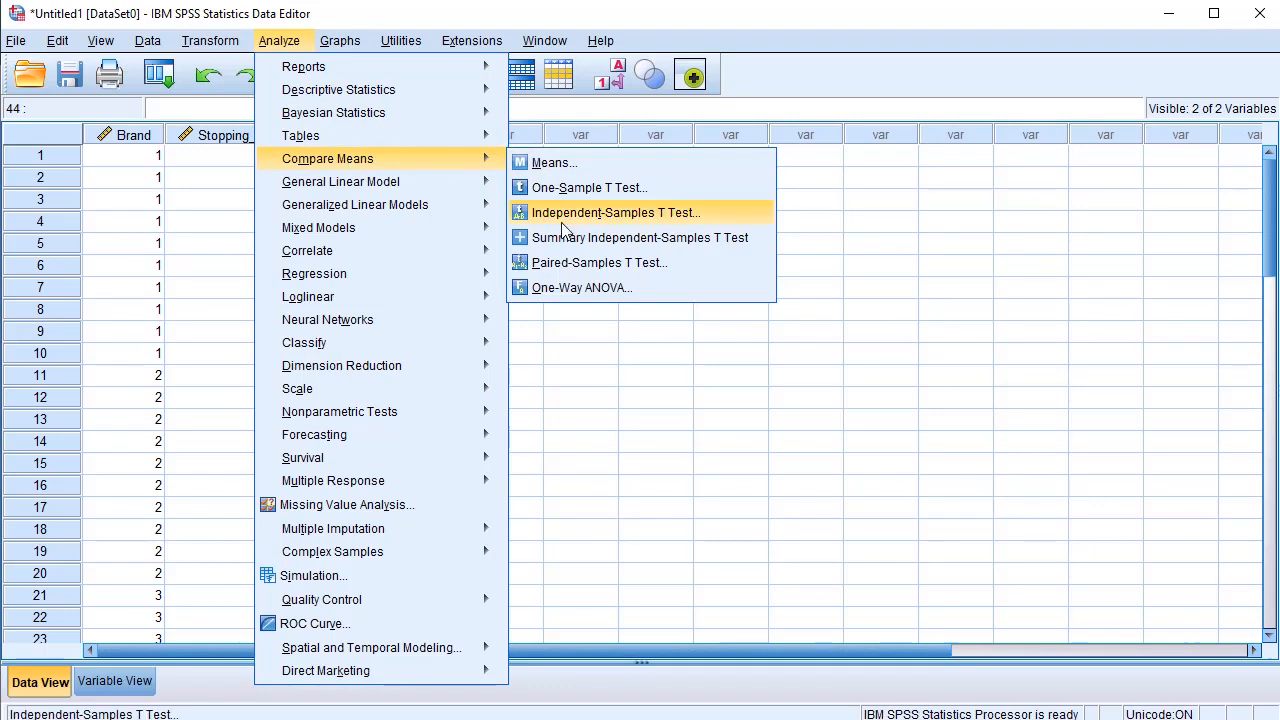
{"action": "left_click", "coordinate": [572, 290]}
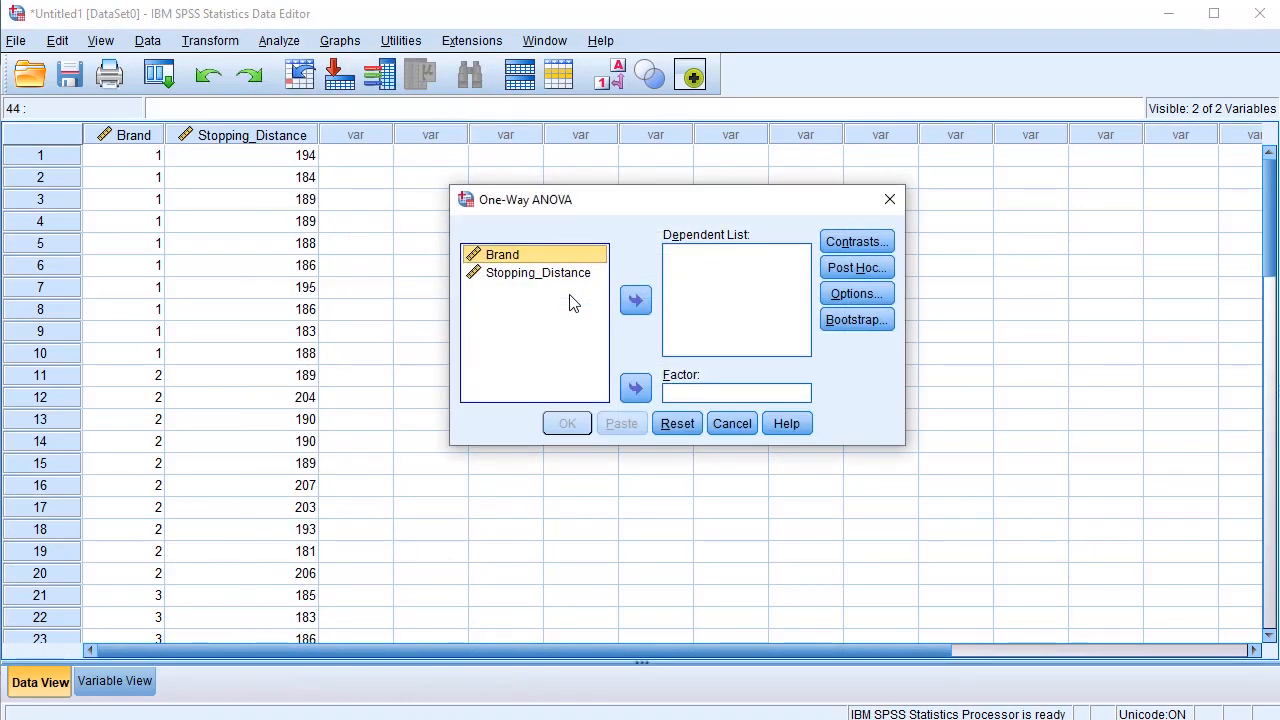
{"action": "left_click", "coordinate": [518, 278]}
{"action": "left_click", "coordinate": [635, 300]}
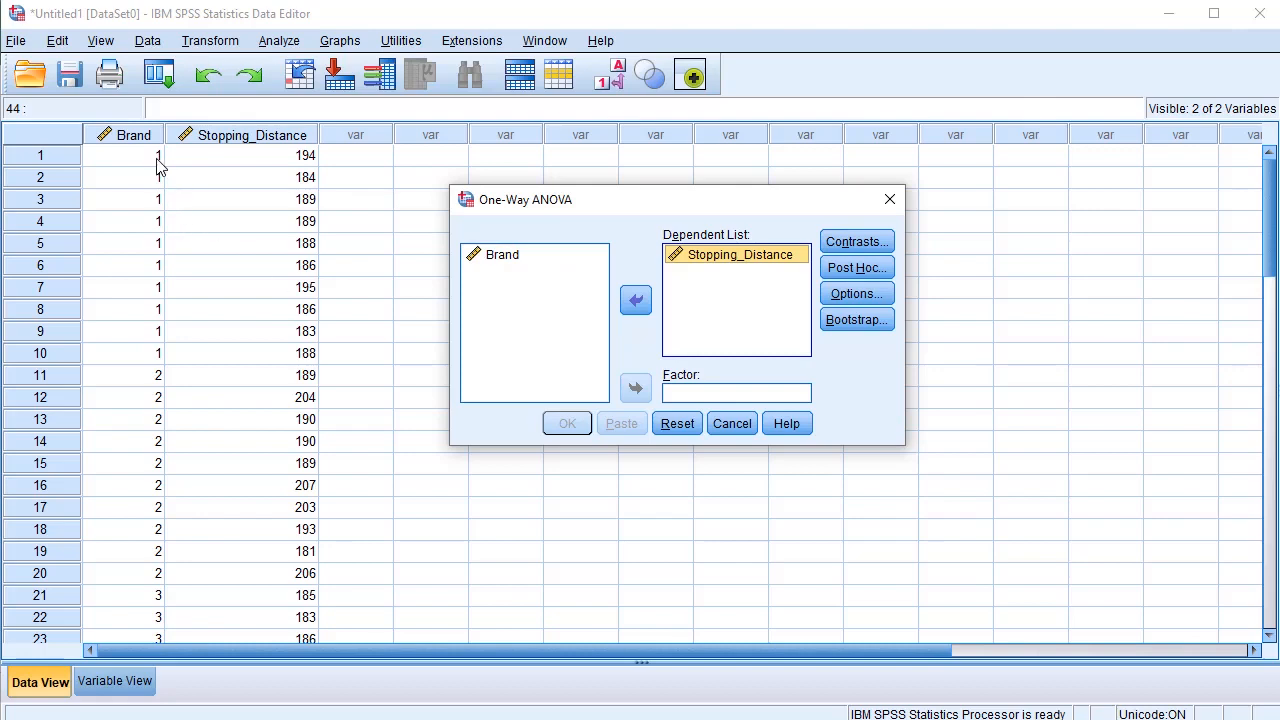
{"action": "left_click", "coordinate": [507, 258]}
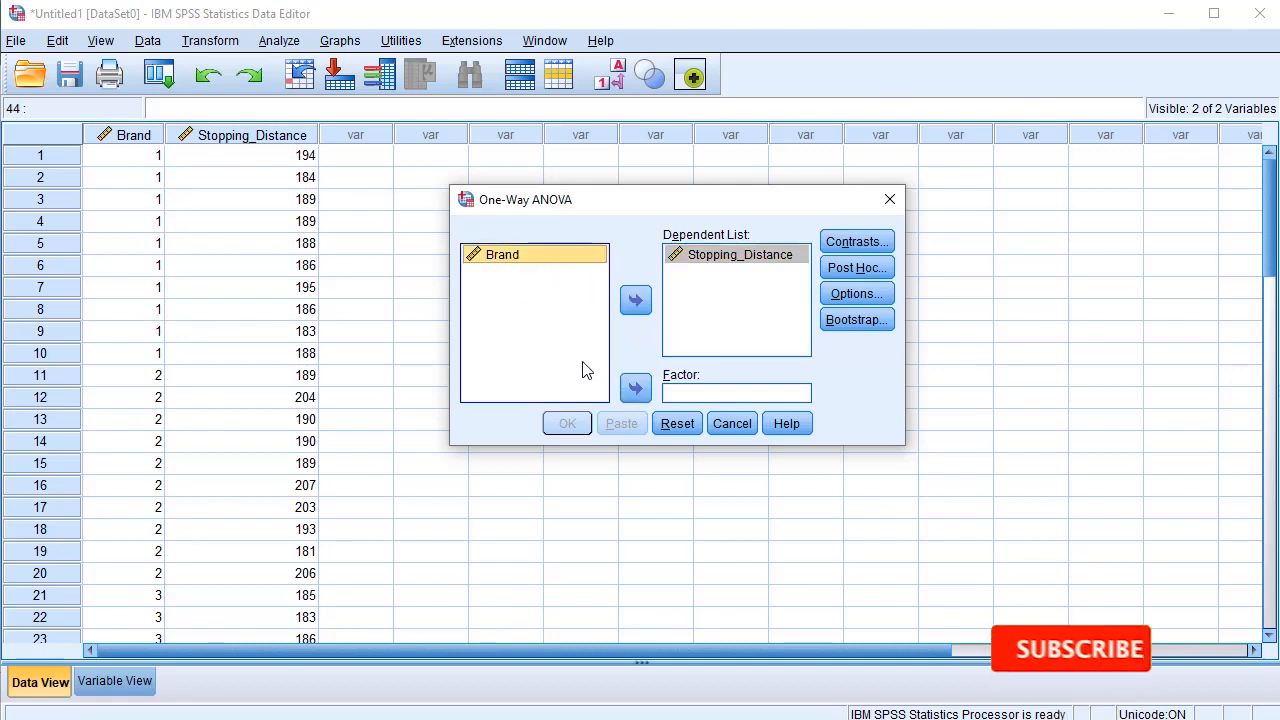
{"action": "left_click", "coordinate": [632, 389]}
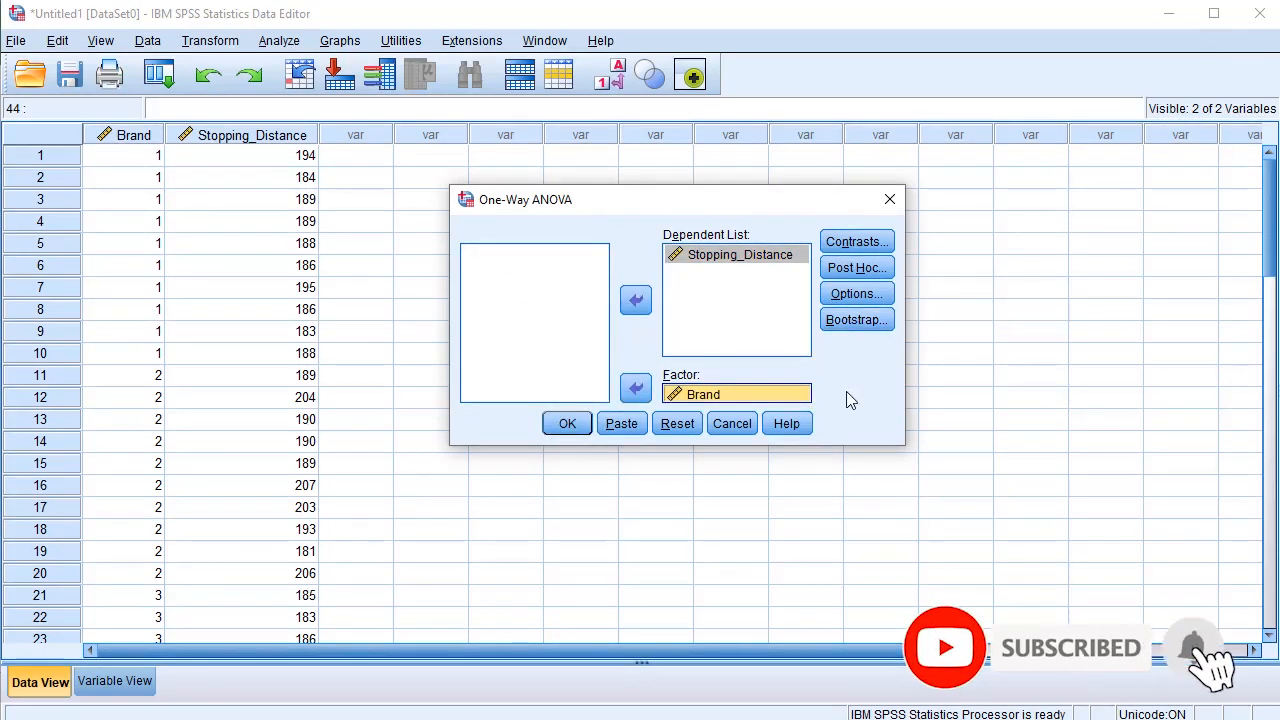
- Set the ANOVA options to output descriptive statistics, the homogeneity of variance test and a means plot
{"action": "left_click", "coordinate": [852, 294]}
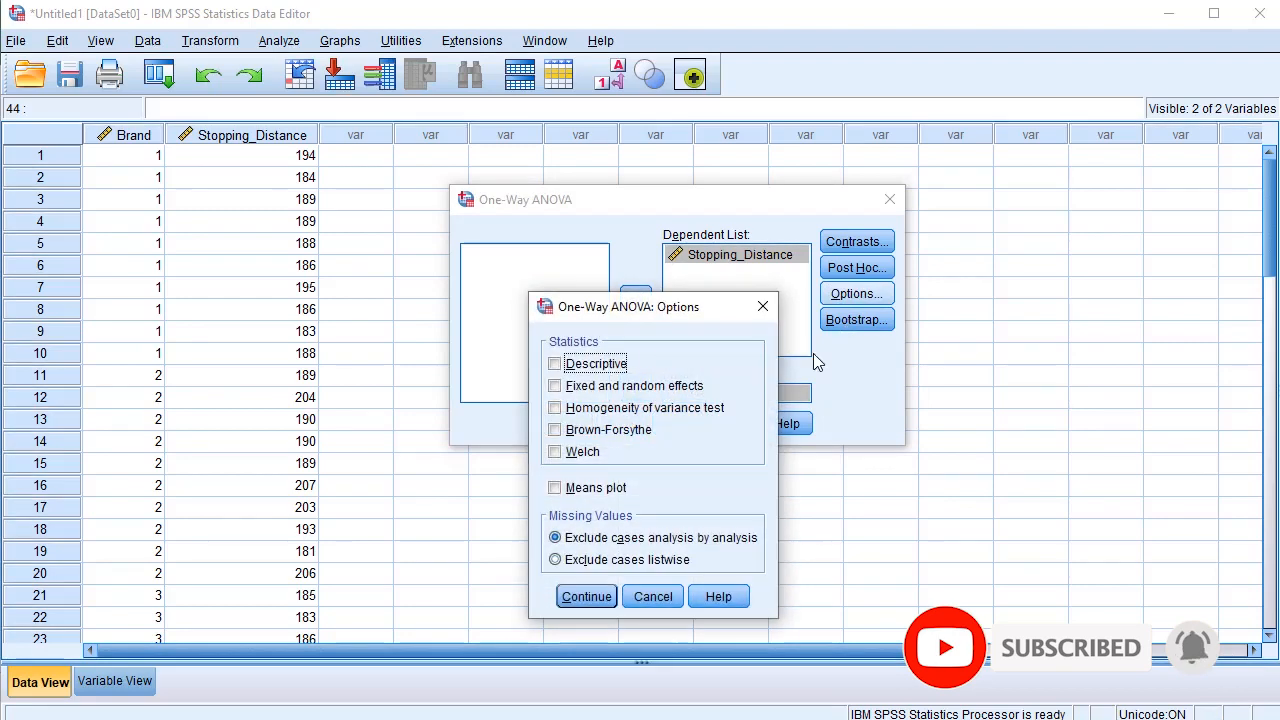
{"action": "left_click", "coordinate": [572, 368]}
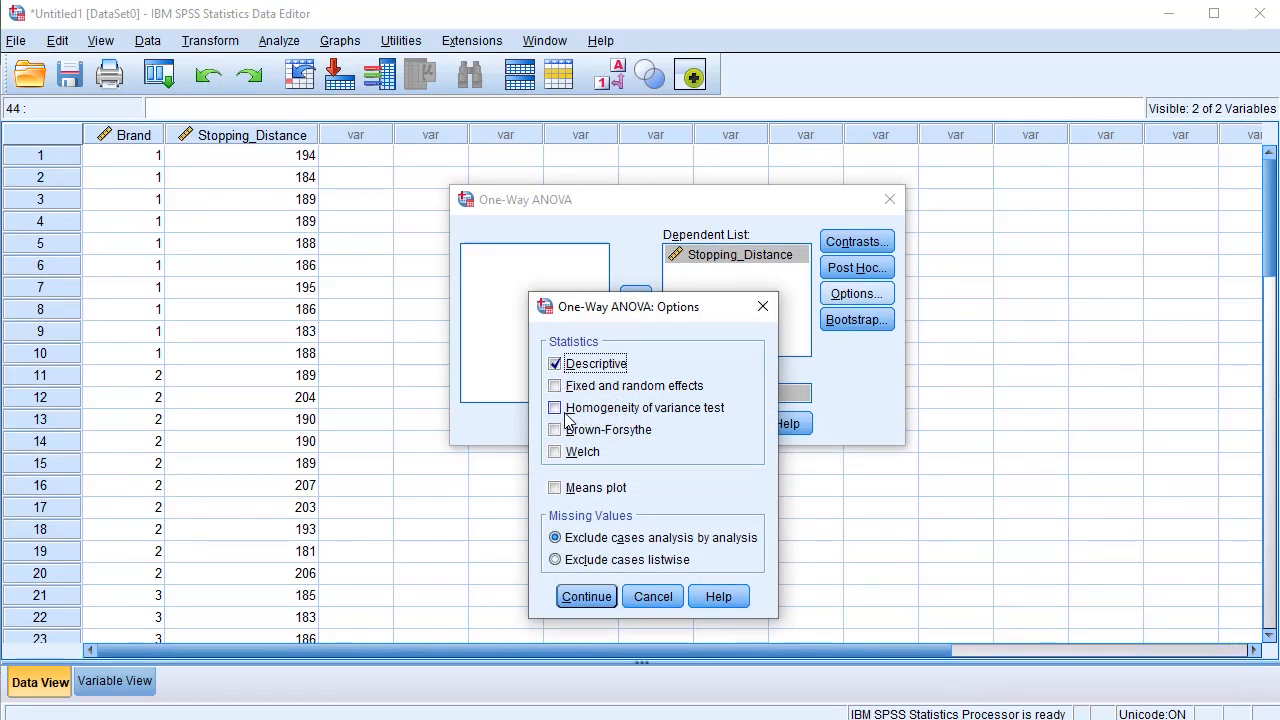
{"action": "left_click", "coordinate": [571, 410]}
{"action": "left_click", "coordinate": [590, 488]}
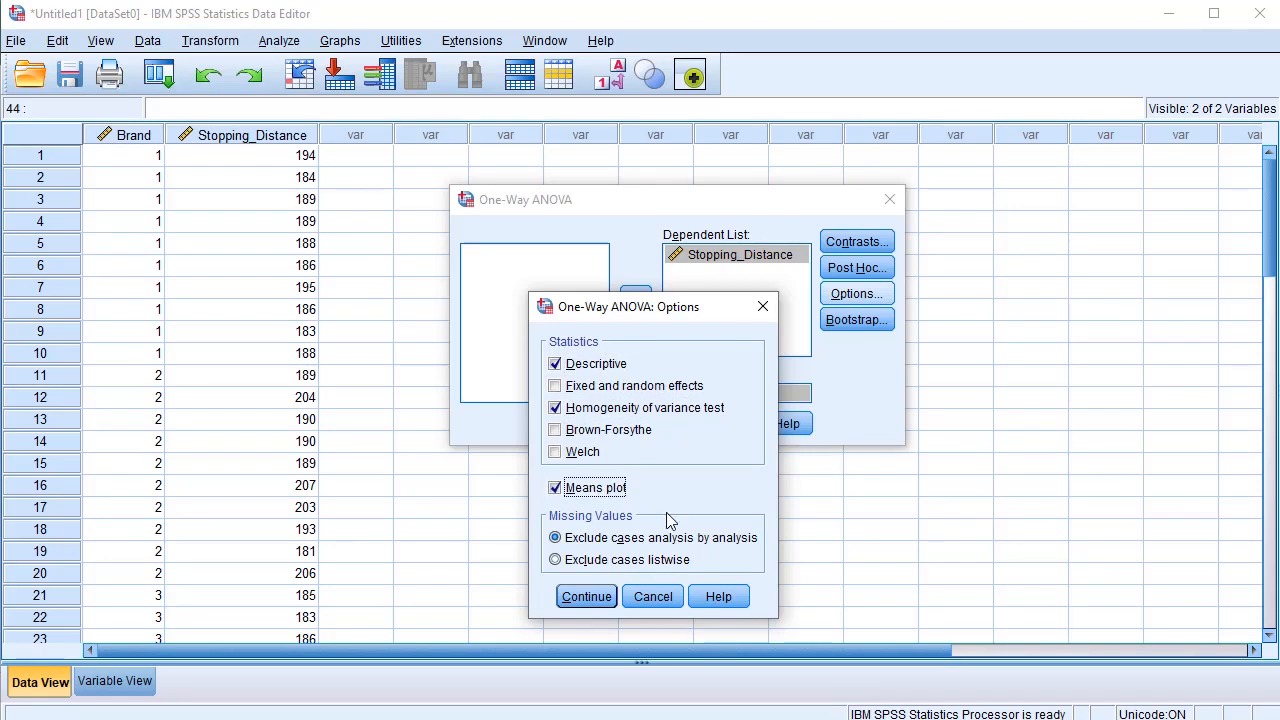
{"action": "left_click", "coordinate": [588, 600]}
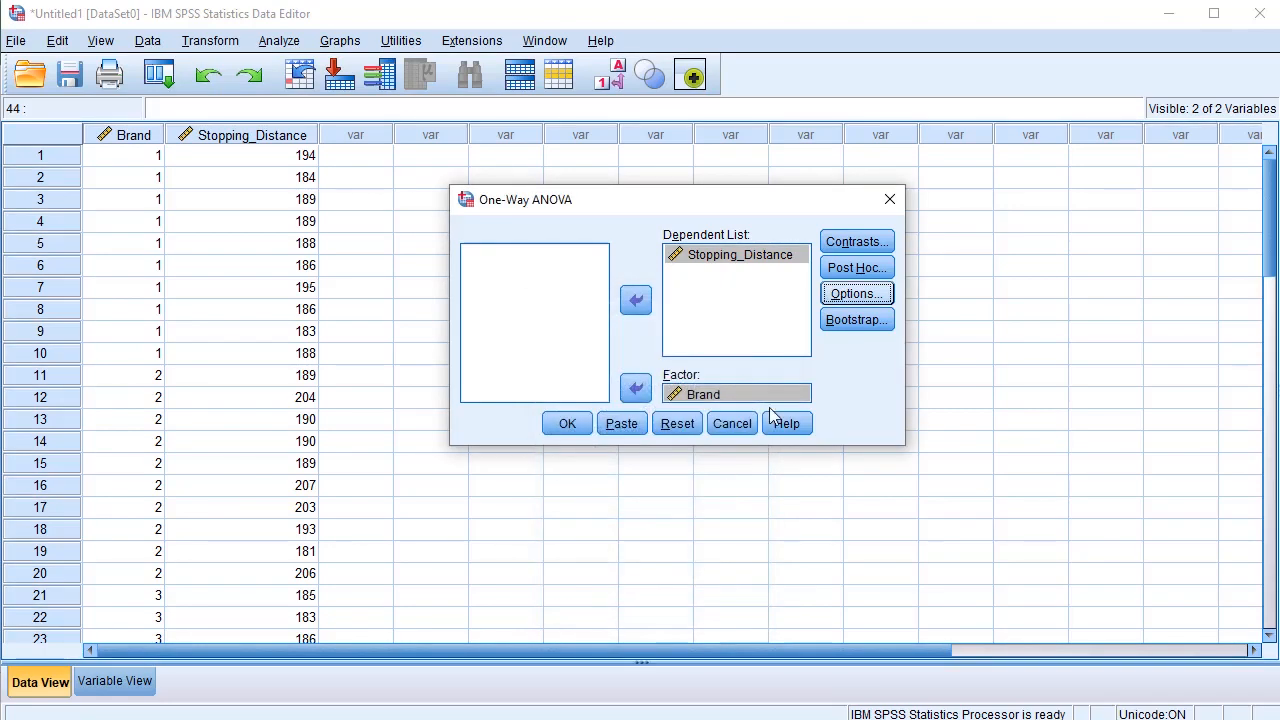
- Choose the LSD post hoc test at the 0.05 significance level and run the One-Way ANOVA
{"action": "left_click", "coordinate": [850, 267]}
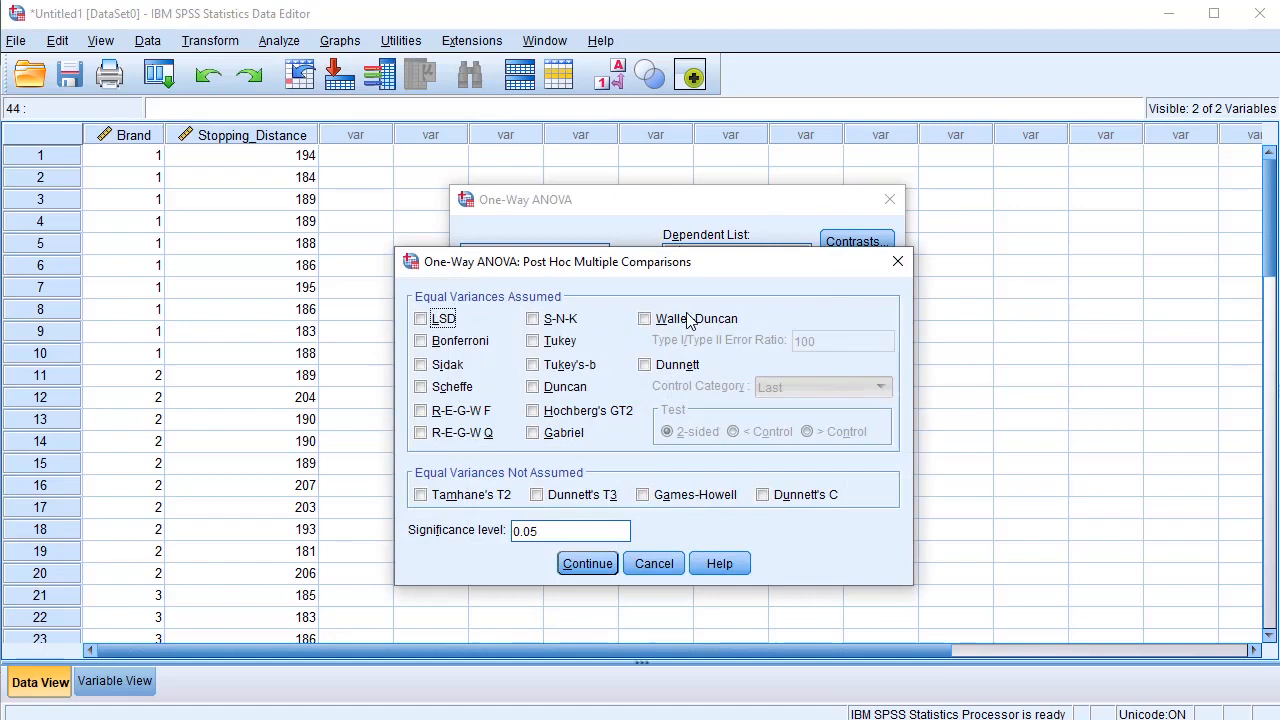
{"action": "left_click", "coordinate": [441, 319]}
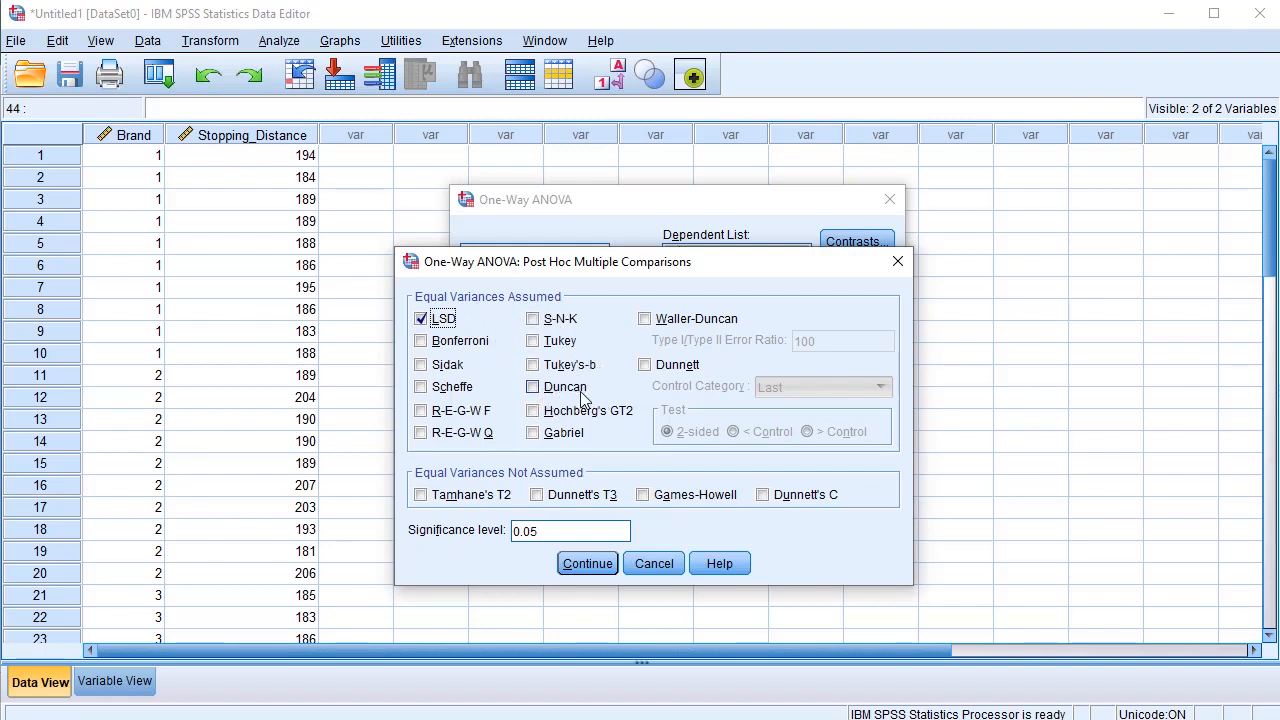
{"action": "left_click", "coordinate": [536, 366]}
{"action": "left_click", "coordinate": [536, 386]}
{"action": "left_click", "coordinate": [536, 374]}
{"action": "left_click", "coordinate": [533, 387]}
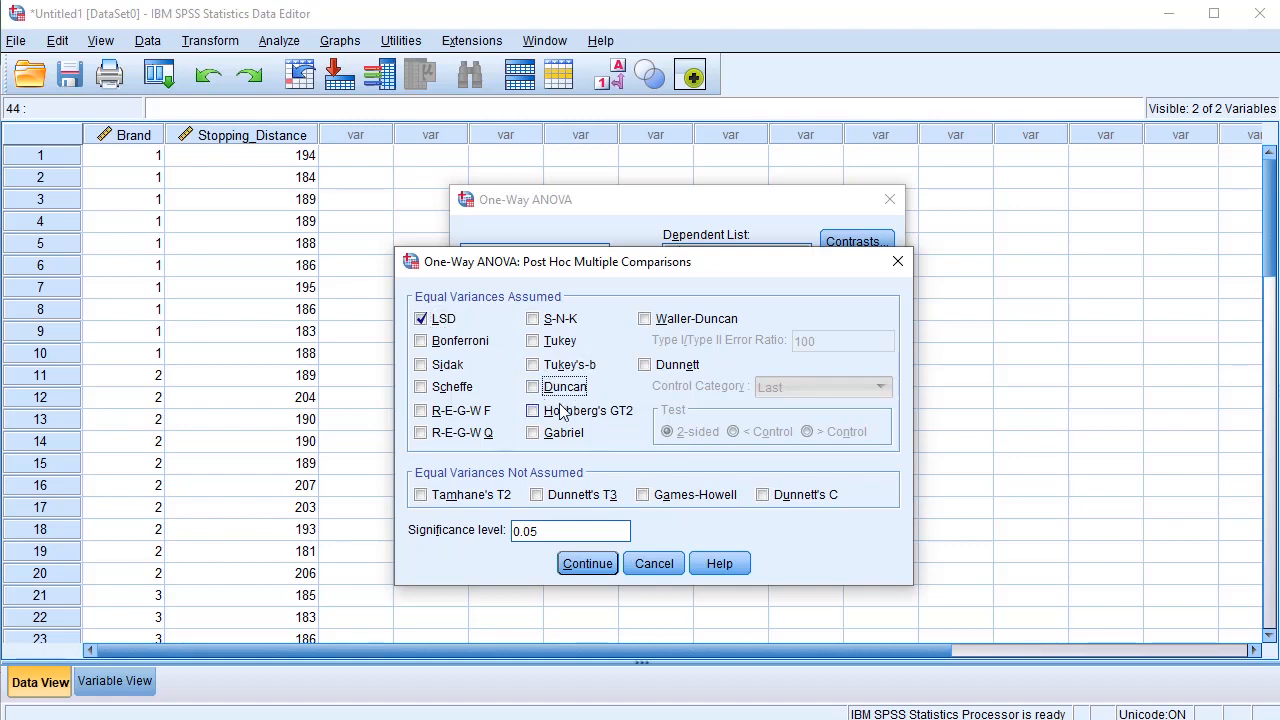
{"action": "left_click", "coordinate": [587, 563]}
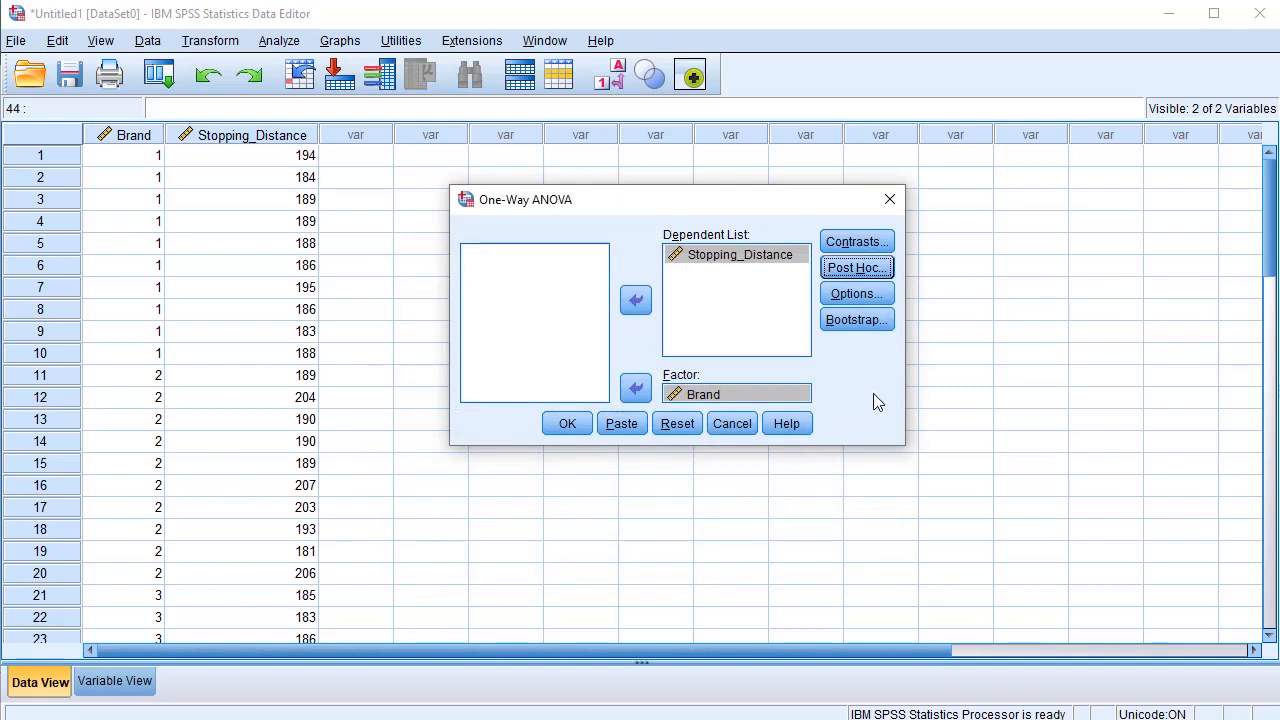
{"action": "left_click", "coordinate": [567, 424]}
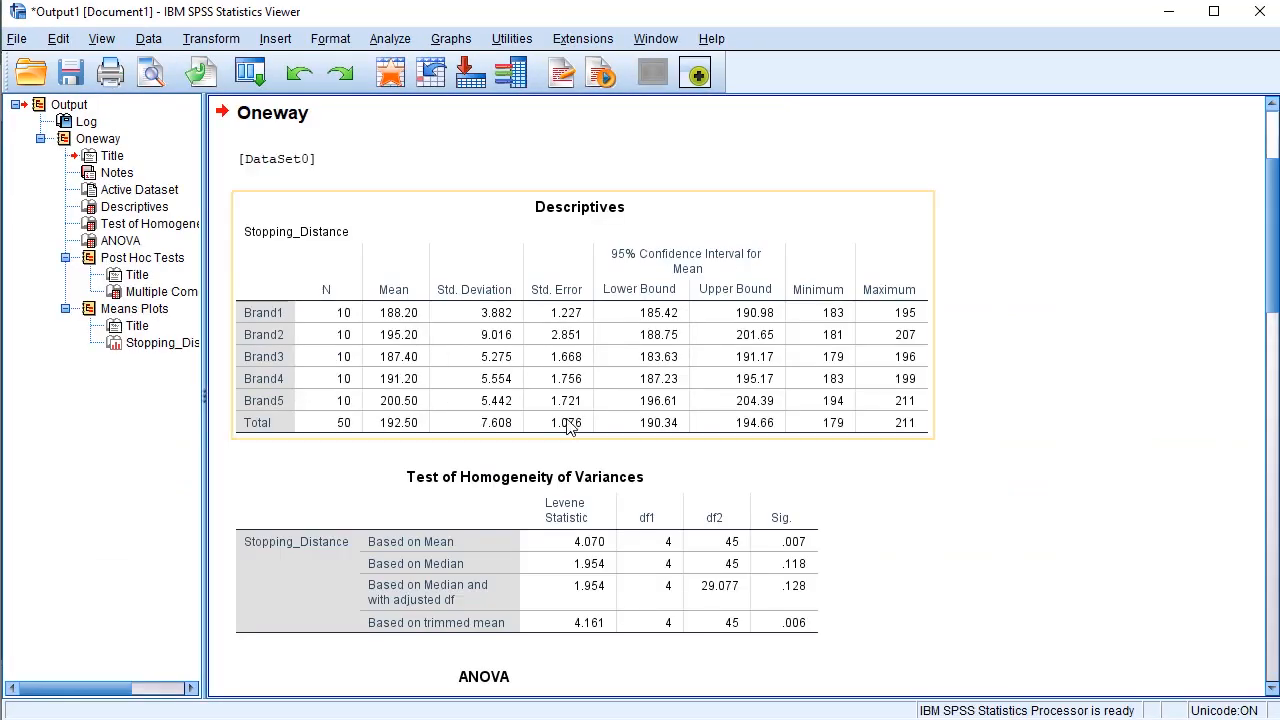
- Examine the Descriptives table against the Brand 1 values in A2:A11 of the Excel sheet, and return to the SPSS output
{"action": "left_click", "coordinate": [413, 367]}
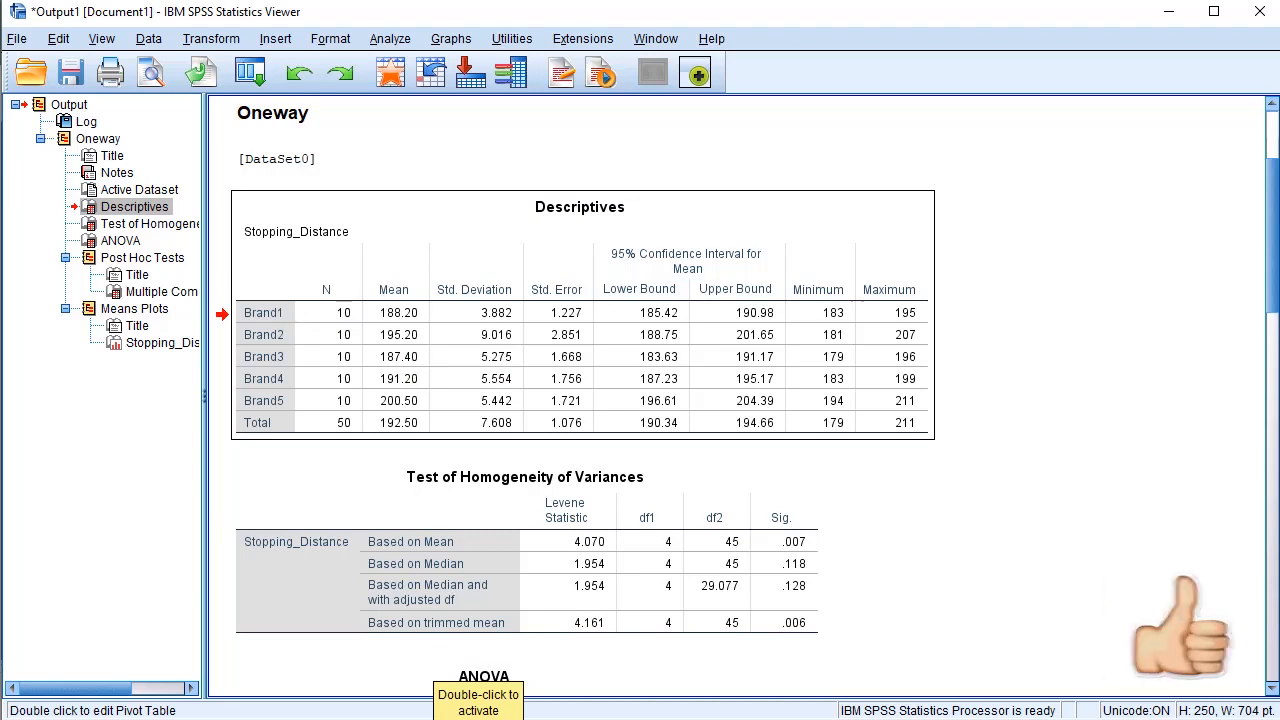
{"action": "key", "text": "alt+Tab"}
{"action": "left_click_drag", "start_coordinate": [132, 296], "coordinate": [151, 605]}
{"action": "key", "text": "Escape"}
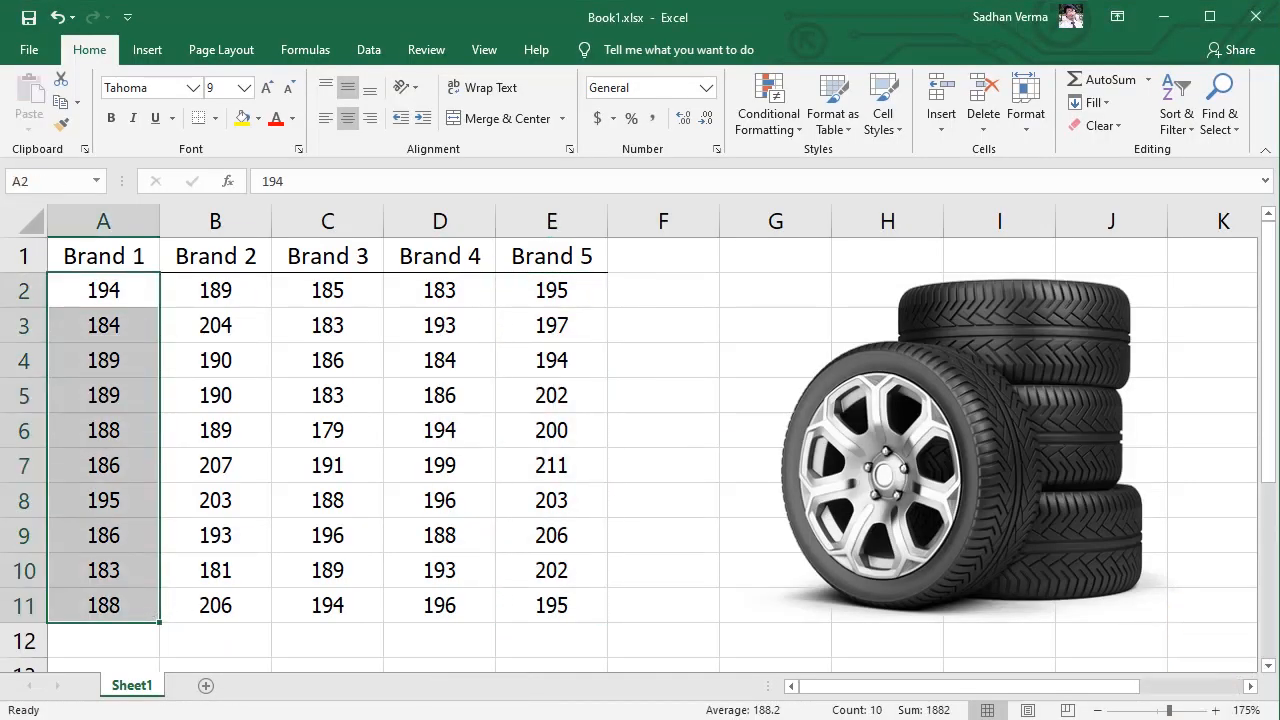
{"action": "key", "text": "alt+Tab"}
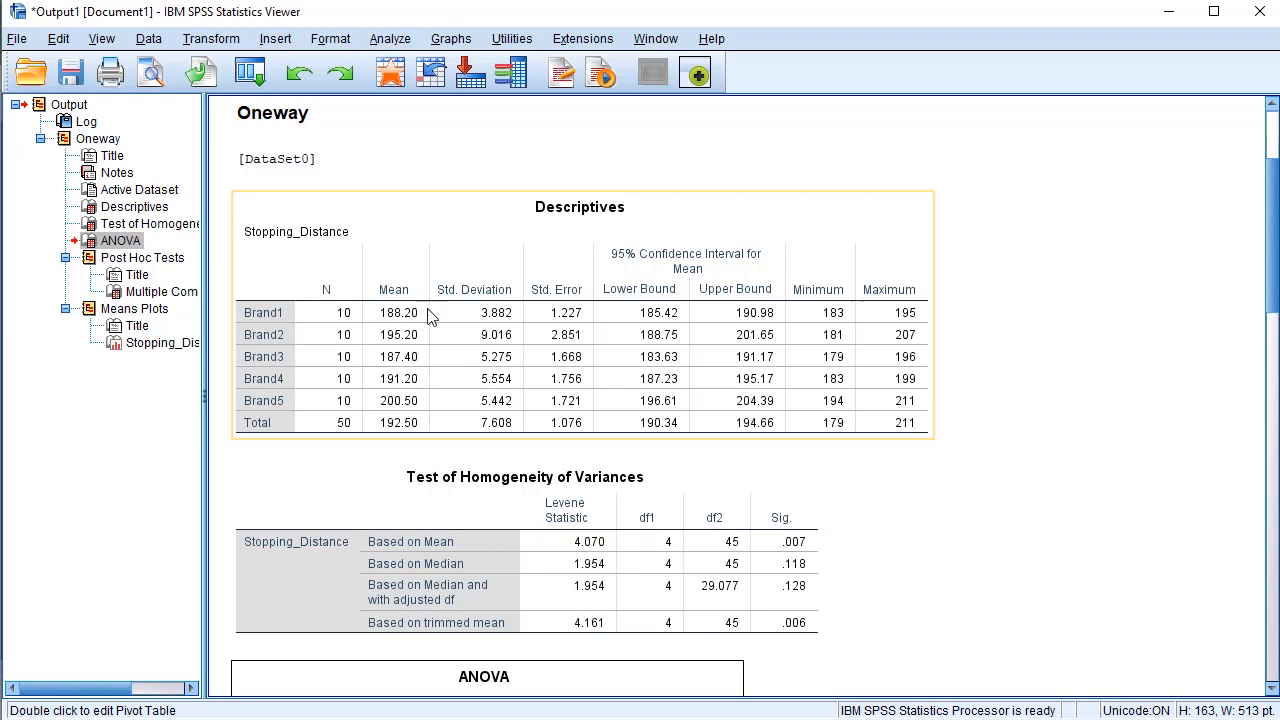
- Examine the sums of squares and degrees of freedom in the ANOVA table, and check the number of cases in the Data Editor
{"action": "scroll", "coordinate": [907, 457], "scroll_direction": "down", "scroll_amount": 5}
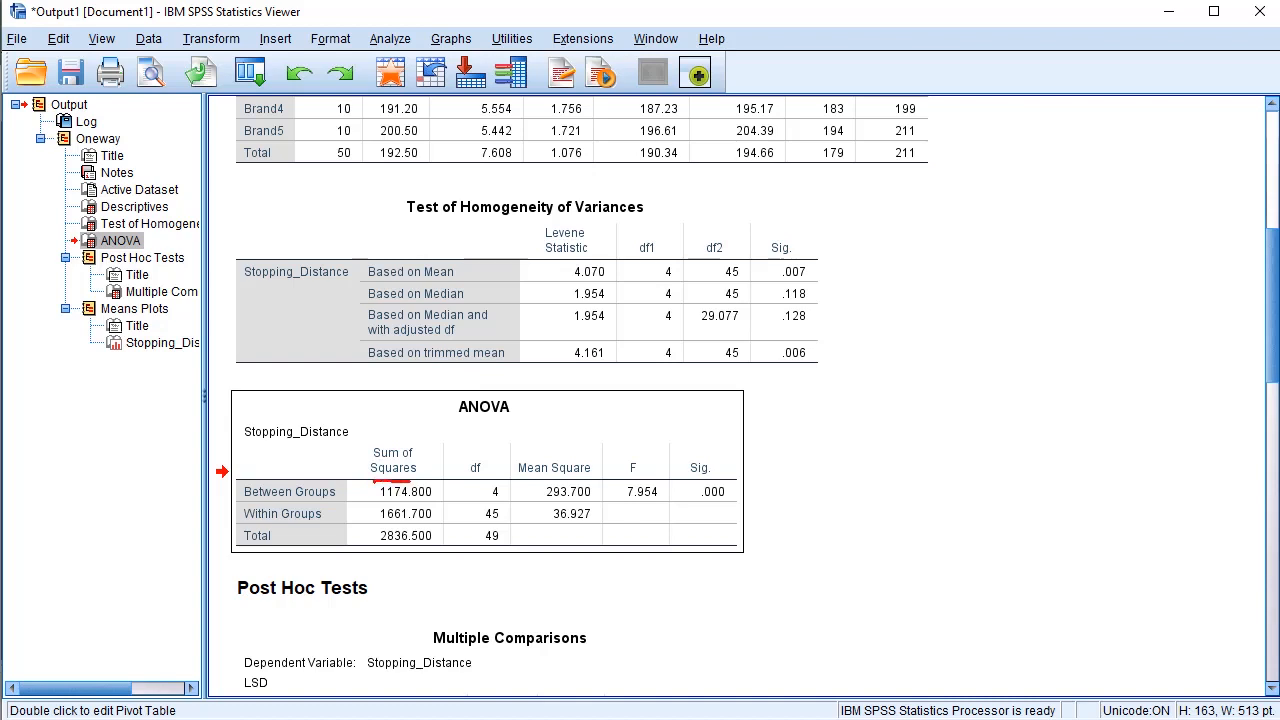
{"action": "mouse_move", "coordinate": [443, 491]}
{"action": "left_mouse_down"}
{"action": "mouse_move", "coordinate": [412, 501]}
{"action": "mouse_move", "coordinate": [374, 485]}
{"action": "left_mouse_up"}
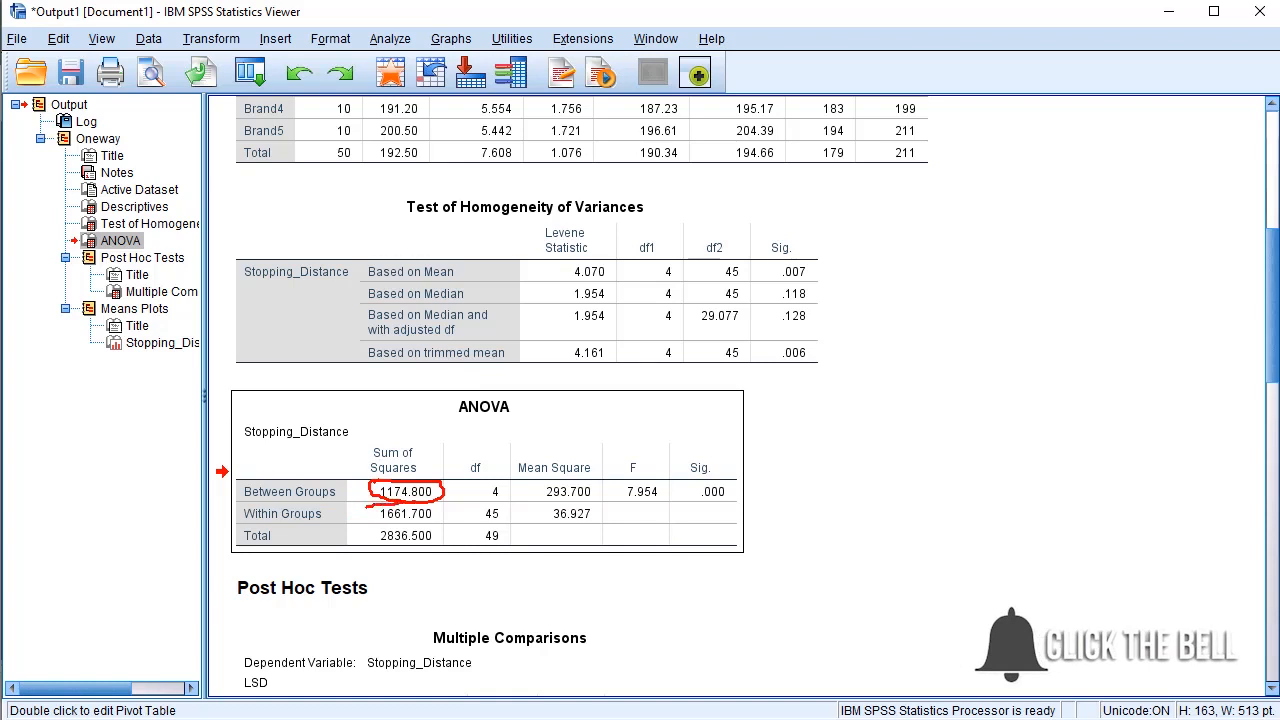
{"action": "left_click_drag", "start_coordinate": [441, 506], "coordinate": [452, 522]}
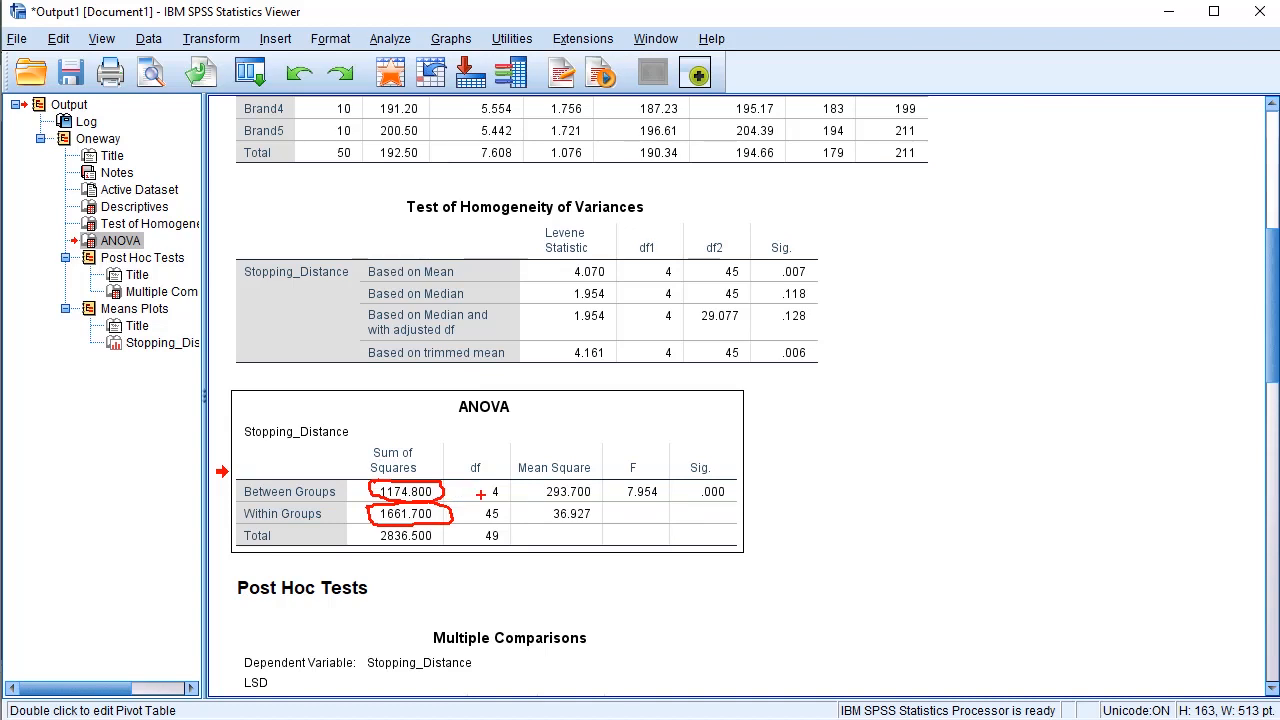
{"action": "mouse_move", "coordinate": [481, 491]}
{"action": "left_mouse_down"}
{"action": "mouse_move", "coordinate": [480, 521]}
{"action": "mouse_move", "coordinate": [466, 512]}
{"action": "left_mouse_up"}
{"action": "key", "text": "Escape"}
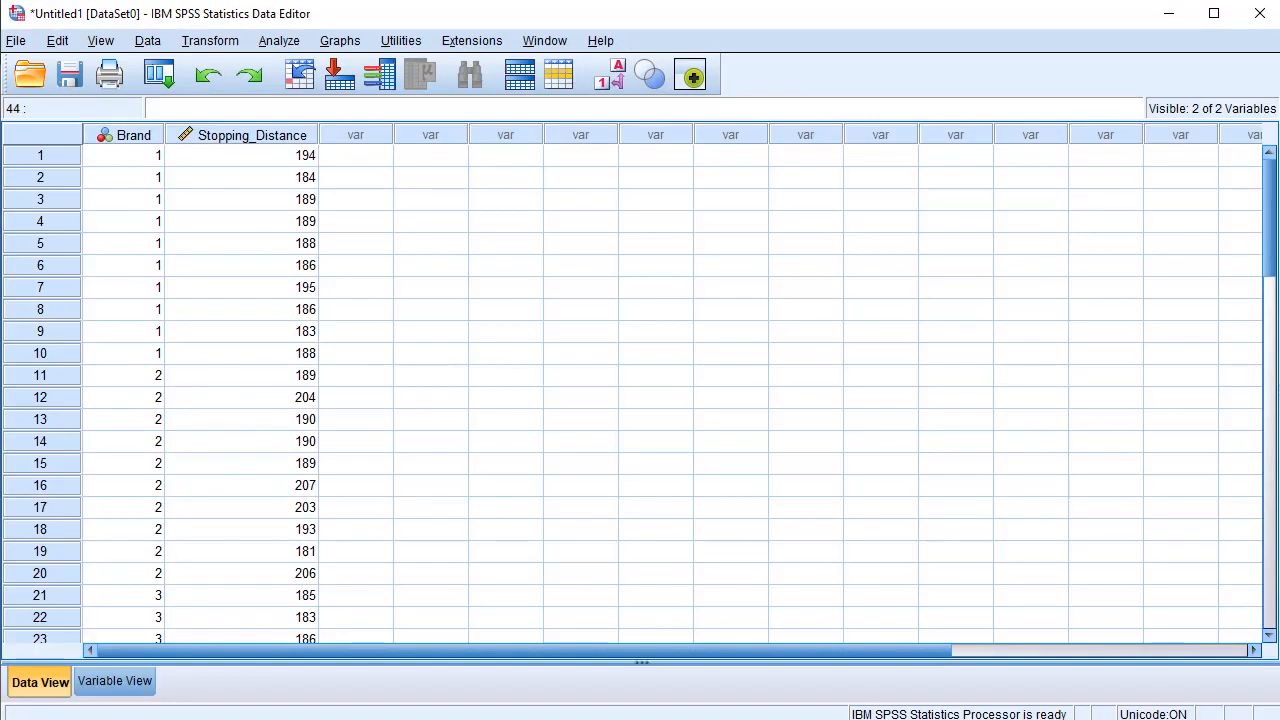
{"action": "scroll", "coordinate": [177, 491], "scroll_direction": "down", "scroll_amount": 13}
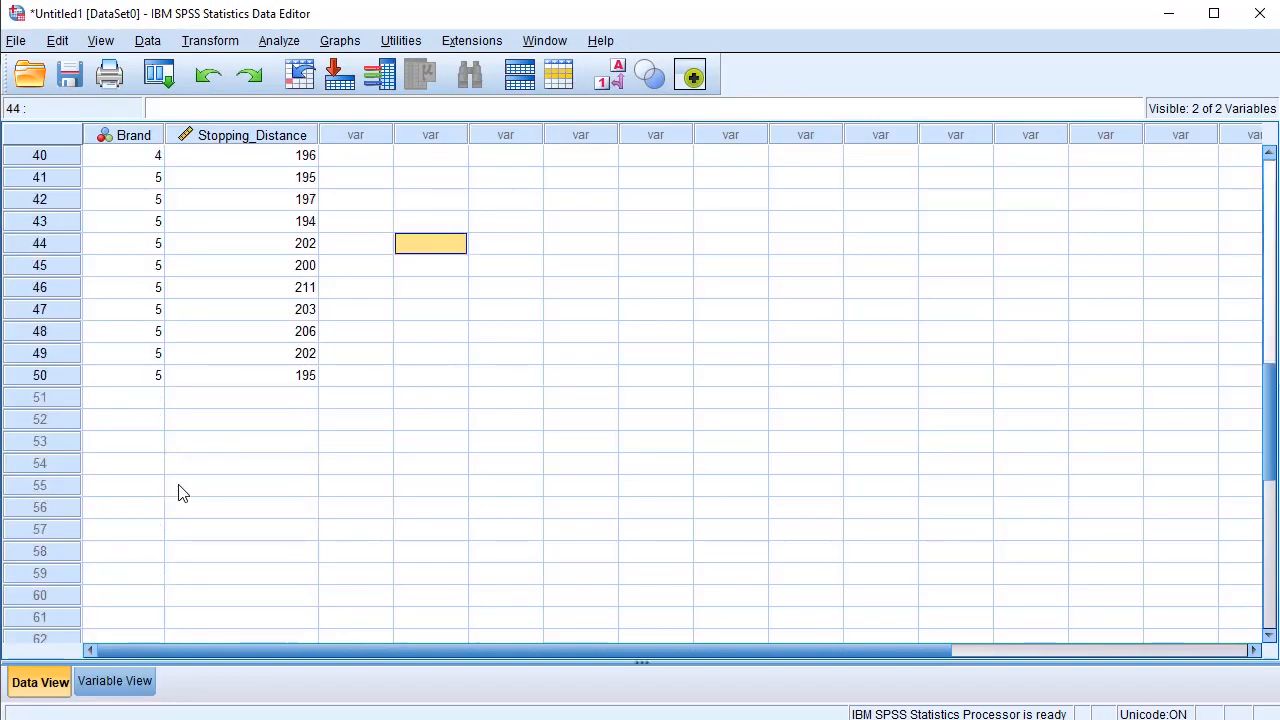
{"action": "left_click", "coordinate": [60, 377]}
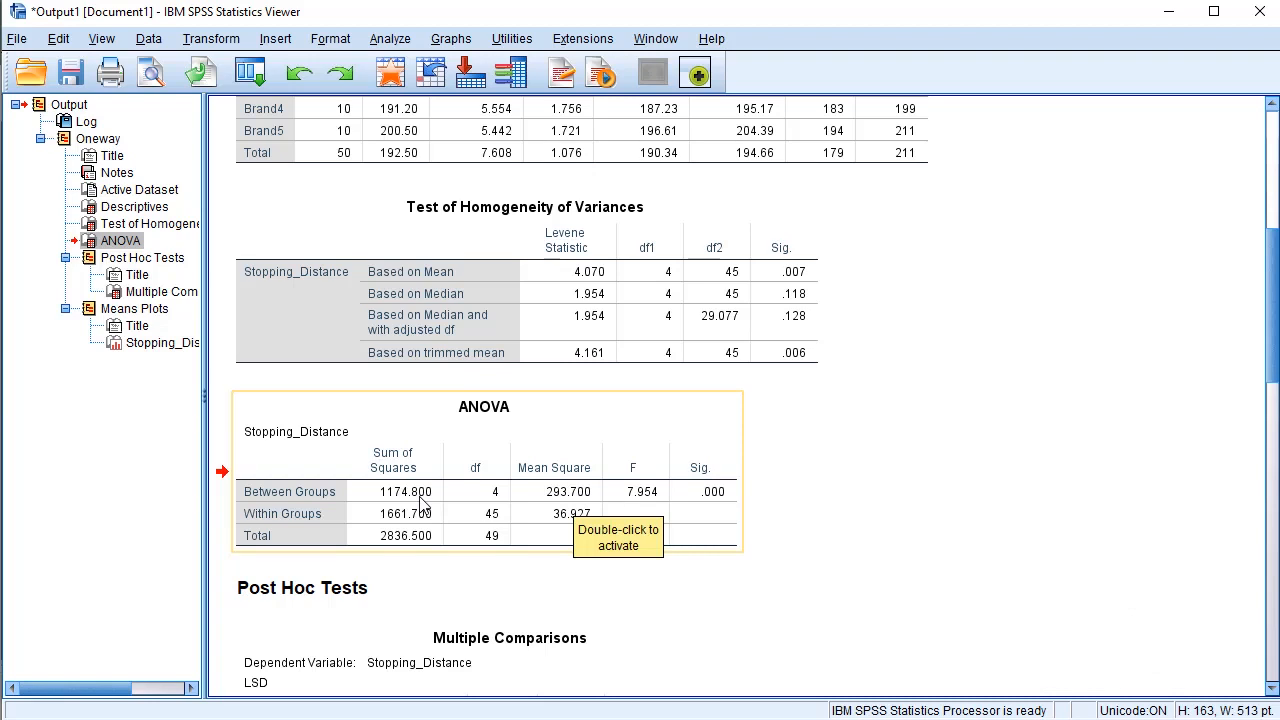
- Examine the sum of squares, df and mean square of the Between Groups and Within Groups rows in the ANOVA table
{"action": "key", "text": "ctrl+2"}
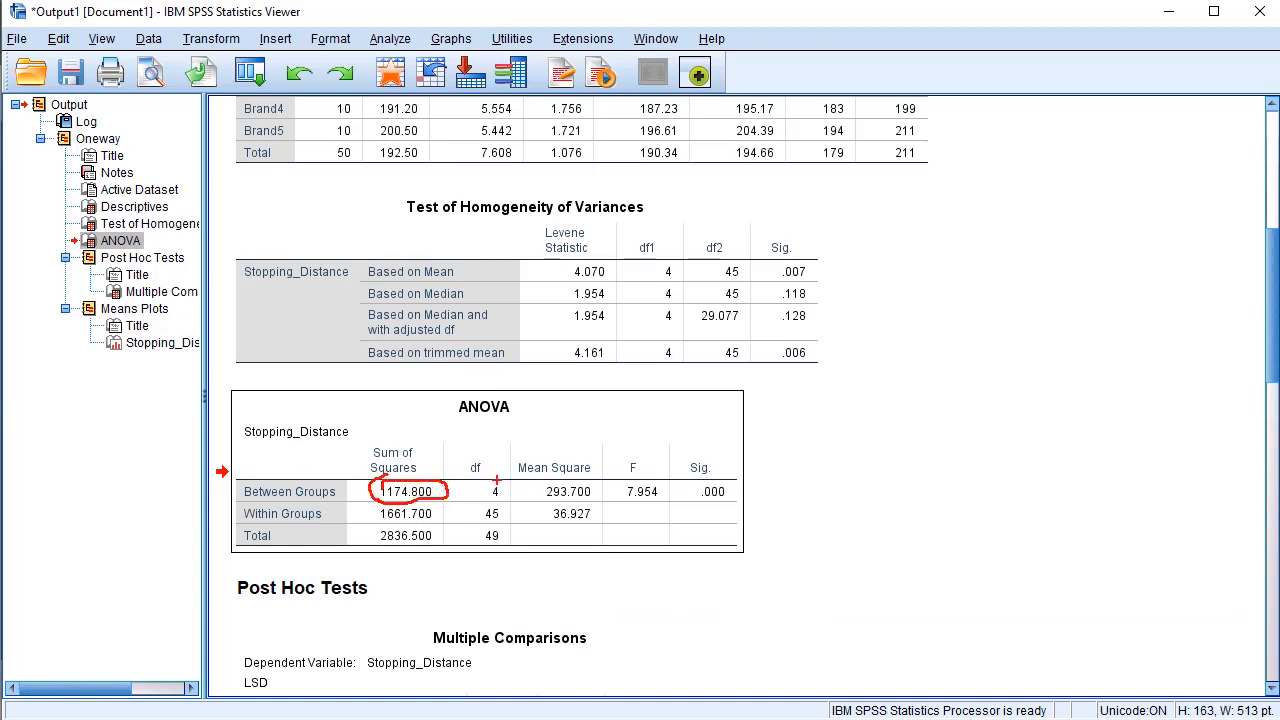
{"action": "left_click_drag", "start_coordinate": [493, 482], "coordinate": [506, 487]}
{"action": "left_click_drag", "start_coordinate": [600, 496], "coordinate": [547, 477]}
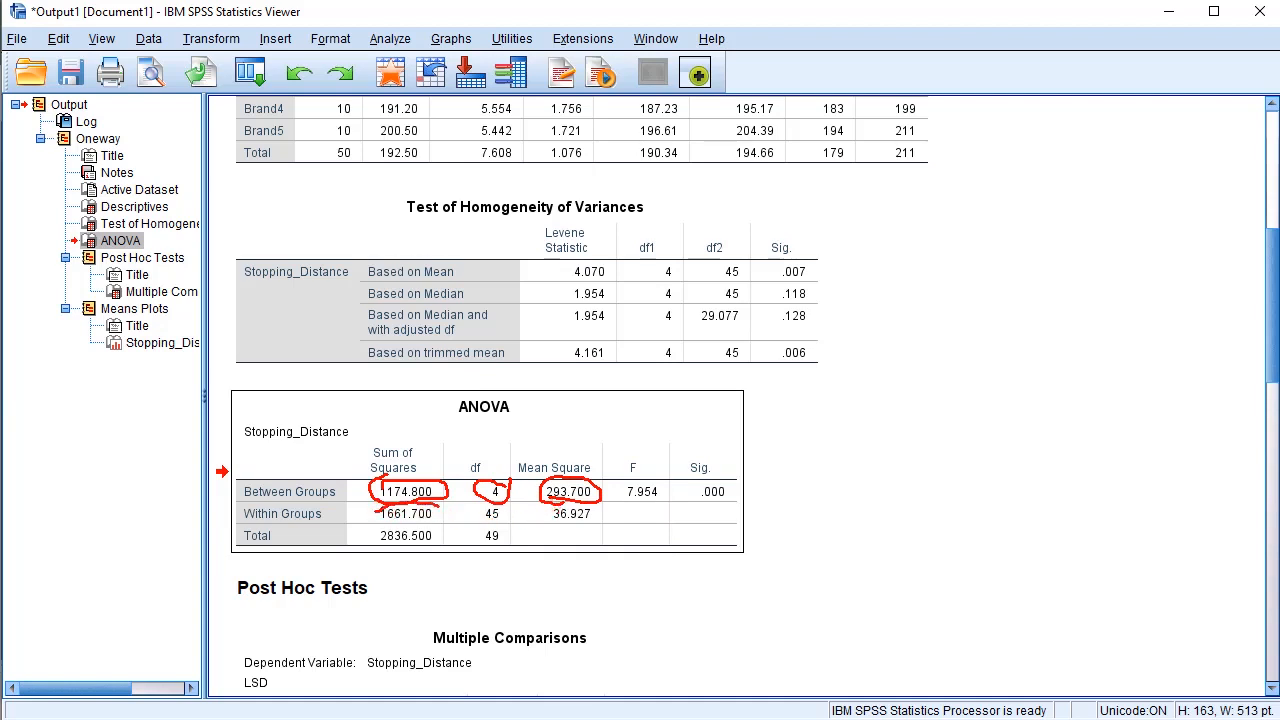
{"action": "mouse_move", "coordinate": [440, 505]}
{"action": "left_mouse_down"}
{"action": "mouse_move", "coordinate": [434, 522]}
{"action": "mouse_move", "coordinate": [384, 524]}
{"action": "left_mouse_up"}
{"action": "left_click_drag", "start_coordinate": [565, 506], "coordinate": [594, 503]}
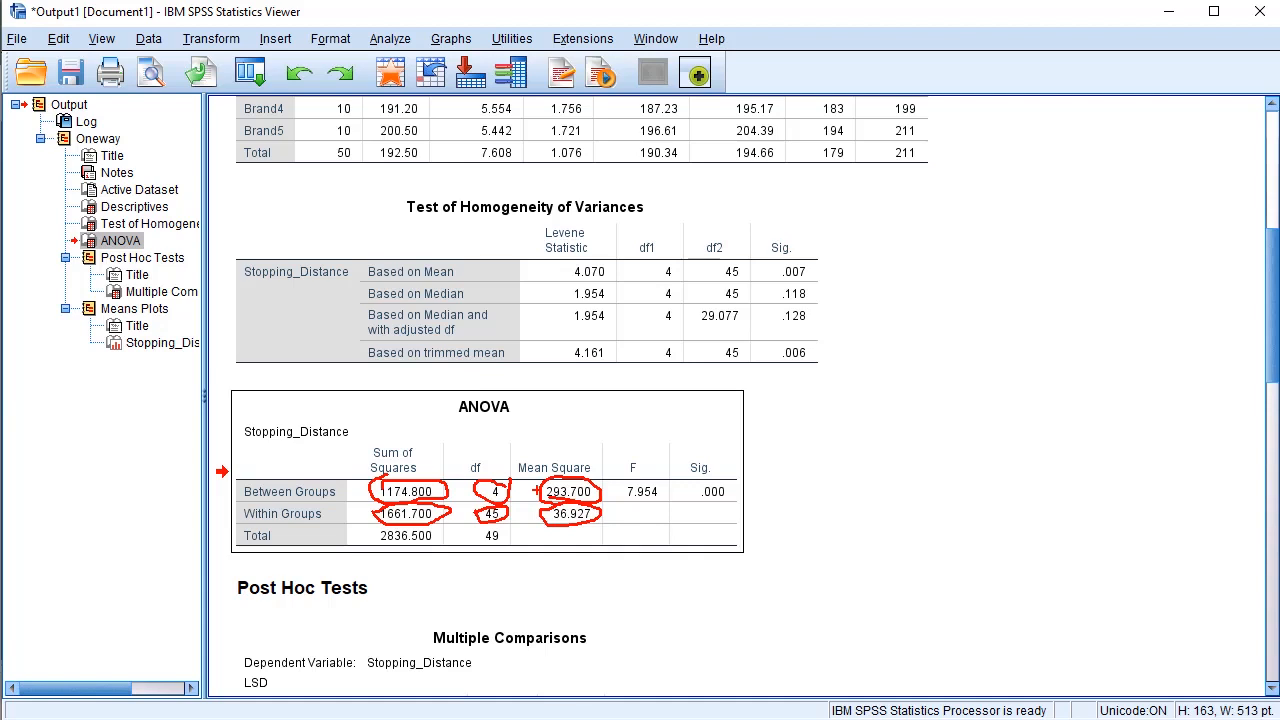
{"action": "key", "text": "Escape"}
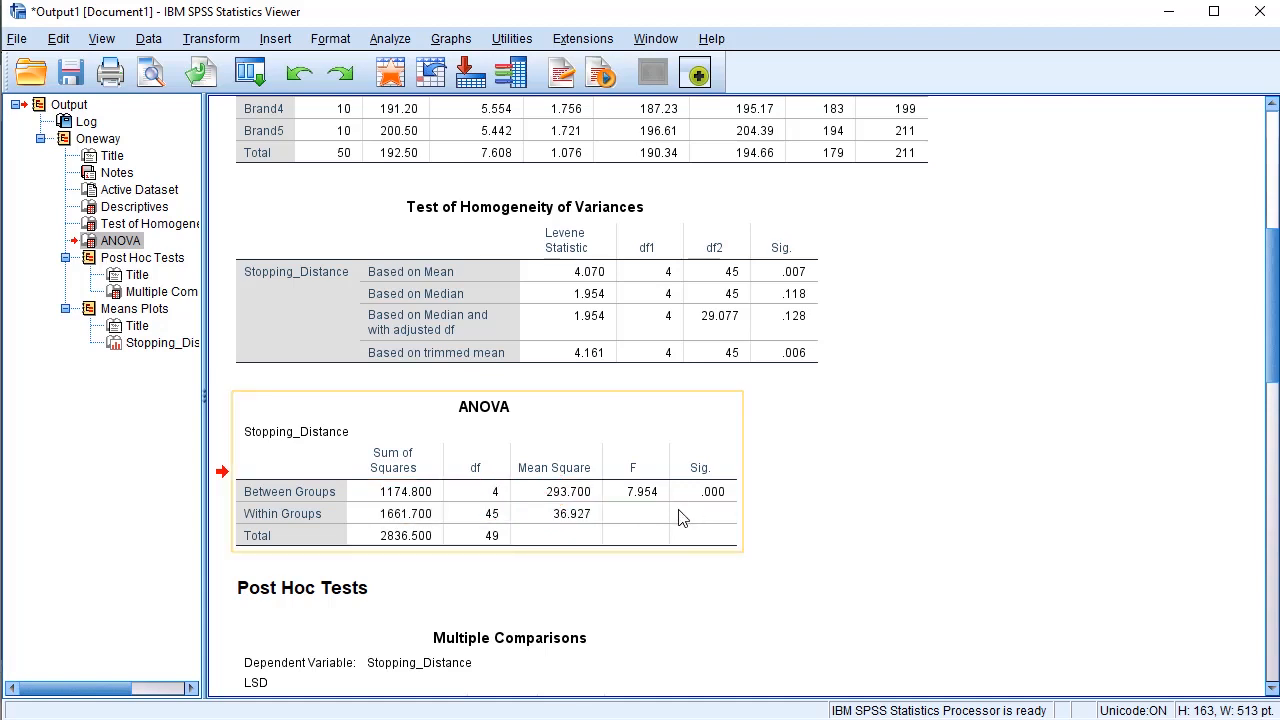
- Examine the F value in the ANOVA table together with the between-groups and within-groups mean squares
{"action": "key", "text": "ctrl+2"}
{"action": "mouse_move", "coordinate": [535, 497]}
{"action": "left_mouse_down"}
{"action": "mouse_move", "coordinate": [570, 480]}
{"action": "mouse_move", "coordinate": [604, 493]}
{"action": "mouse_move", "coordinate": [565, 504]}
{"action": "mouse_move", "coordinate": [537, 494]}
{"action": "left_mouse_up"}
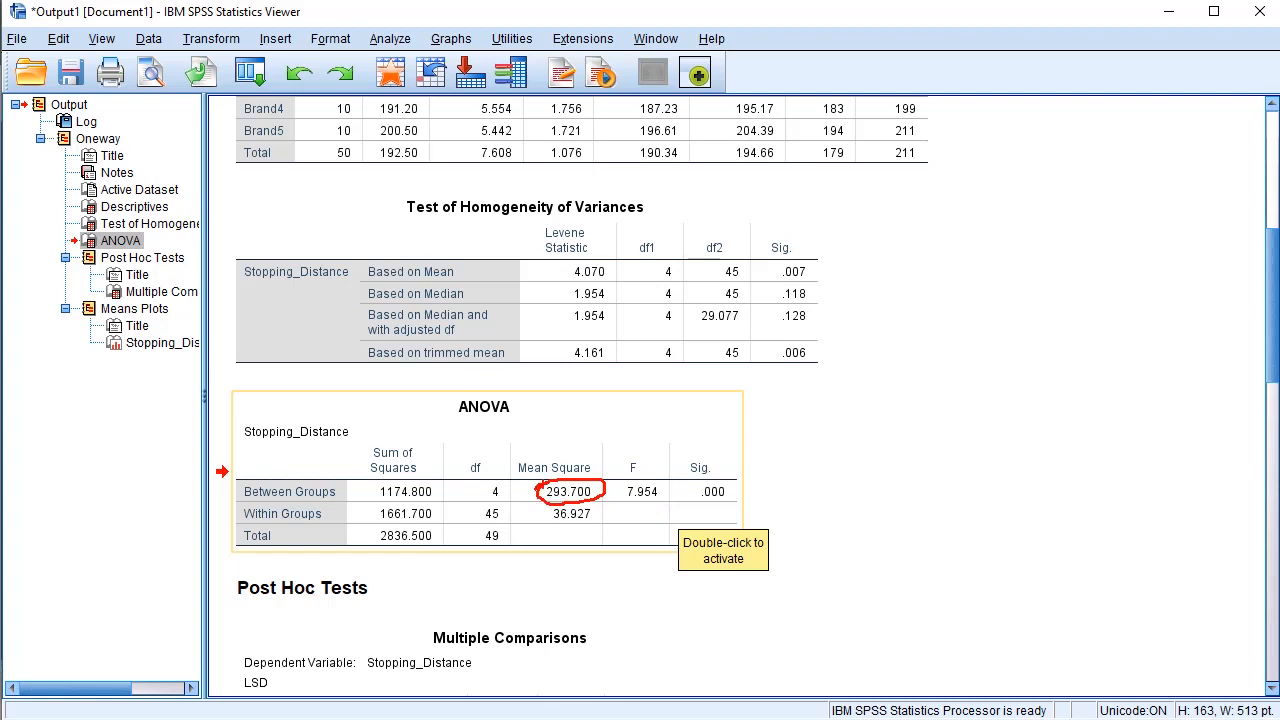
{"action": "mouse_move", "coordinate": [554, 525]}
{"action": "left_mouse_down"}
{"action": "mouse_move", "coordinate": [556, 505]}
{"action": "mouse_move", "coordinate": [600, 504]}
{"action": "mouse_move", "coordinate": [575, 531]}
{"action": "mouse_move", "coordinate": [656, 474]}
{"action": "mouse_move", "coordinate": [630, 508]}
{"action": "left_mouse_up"}
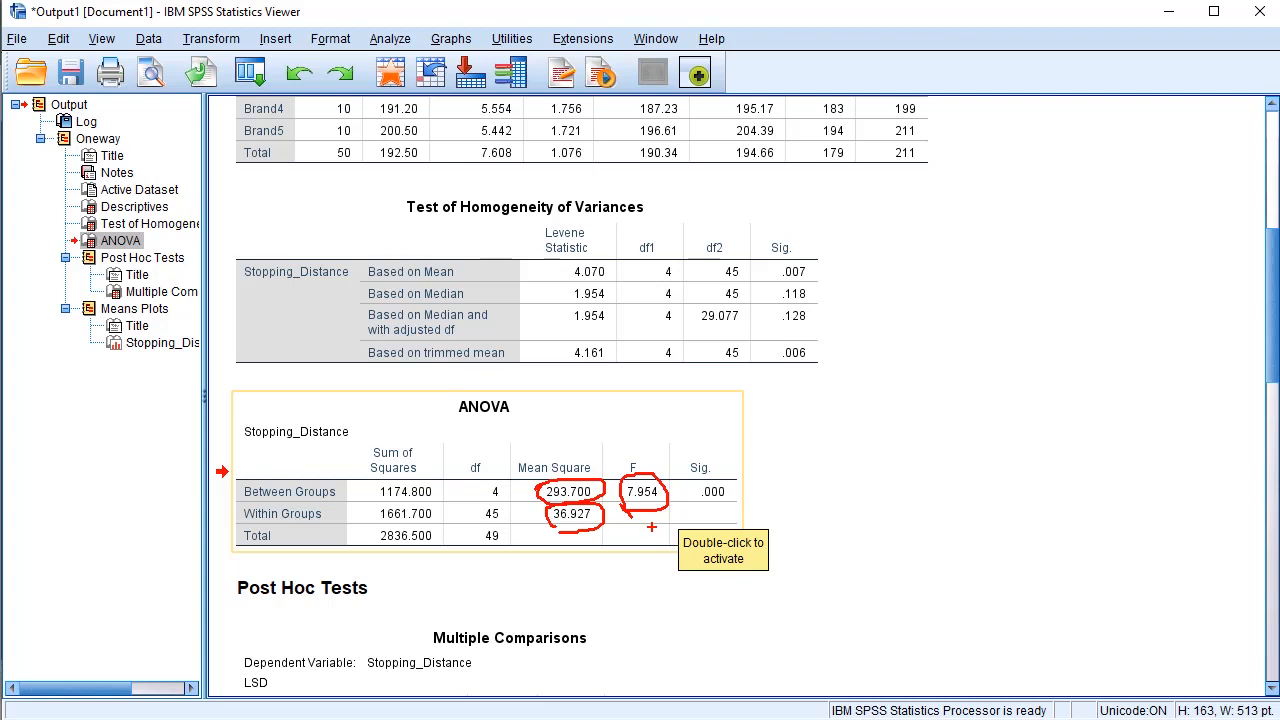
{"action": "key", "text": "Escape"}
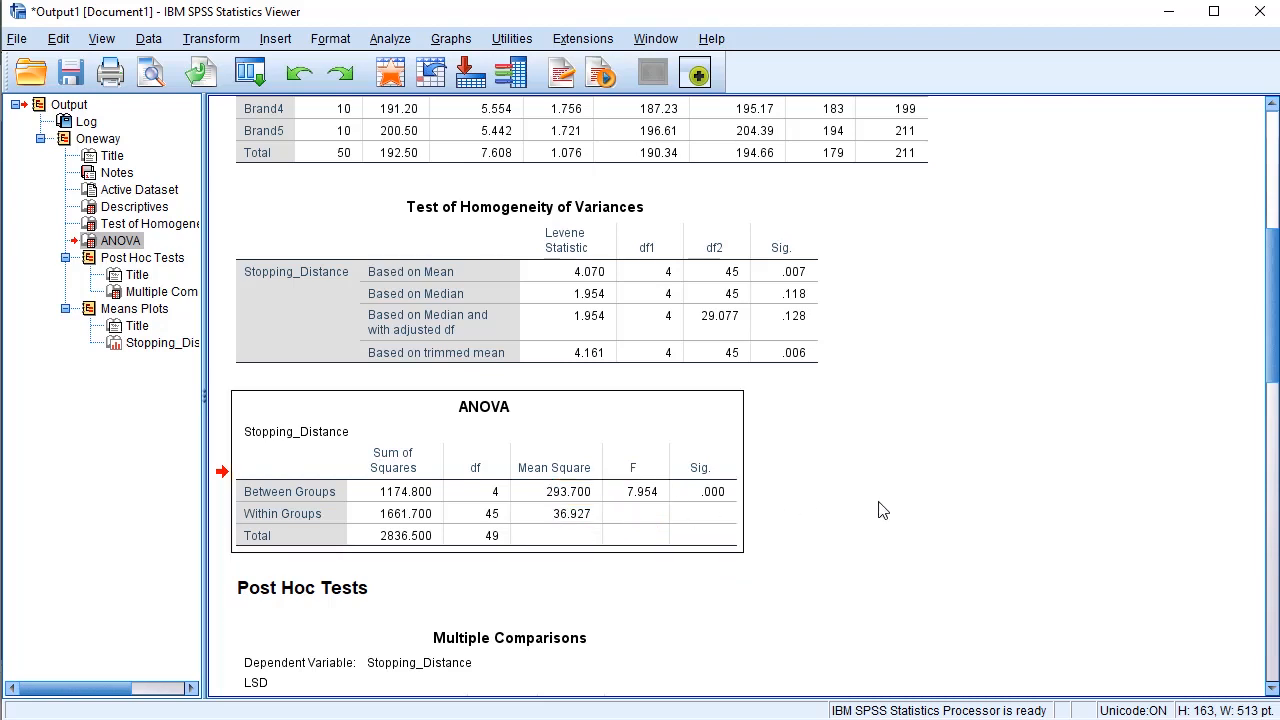
- Review the brand means in the Descriptives table alongside the F and Sig. values in the ANOVA table
{"action": "scroll", "coordinate": [880, 510], "scroll_direction": "up", "scroll_amount": 3}
{"action": "left_click", "coordinate": [401, 258]}
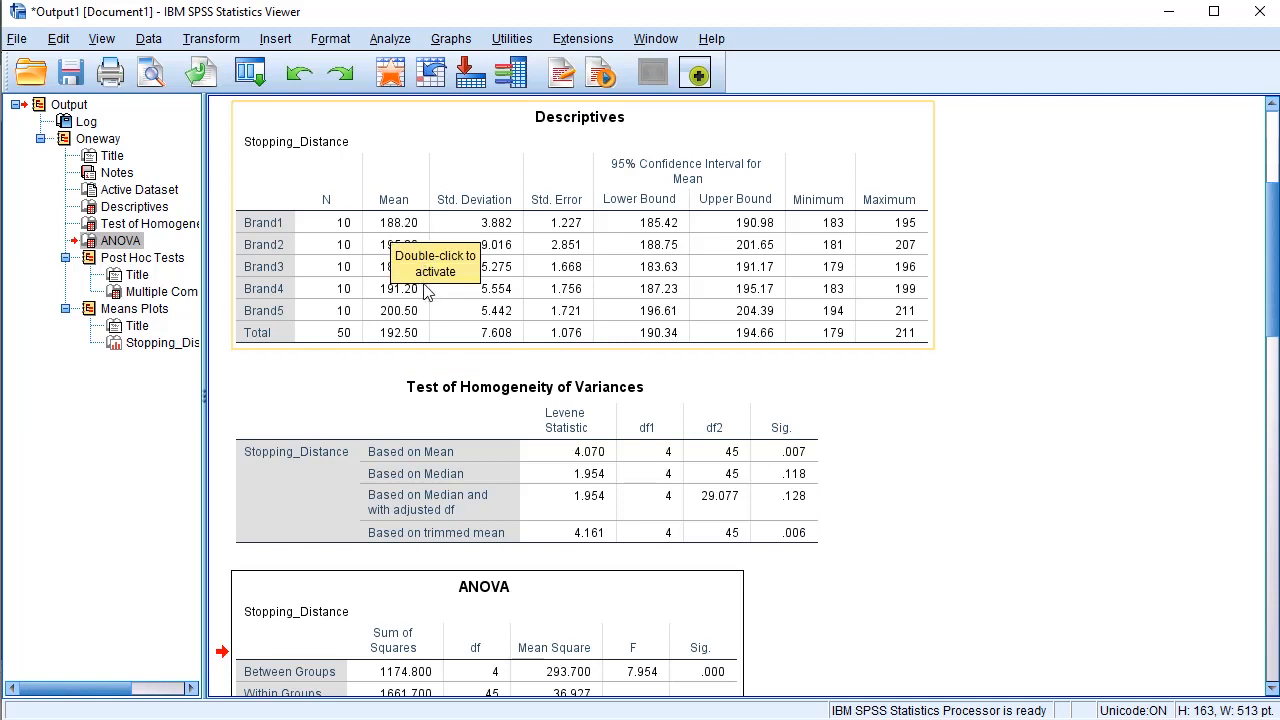
{"action": "left_click", "coordinate": [533, 368]}
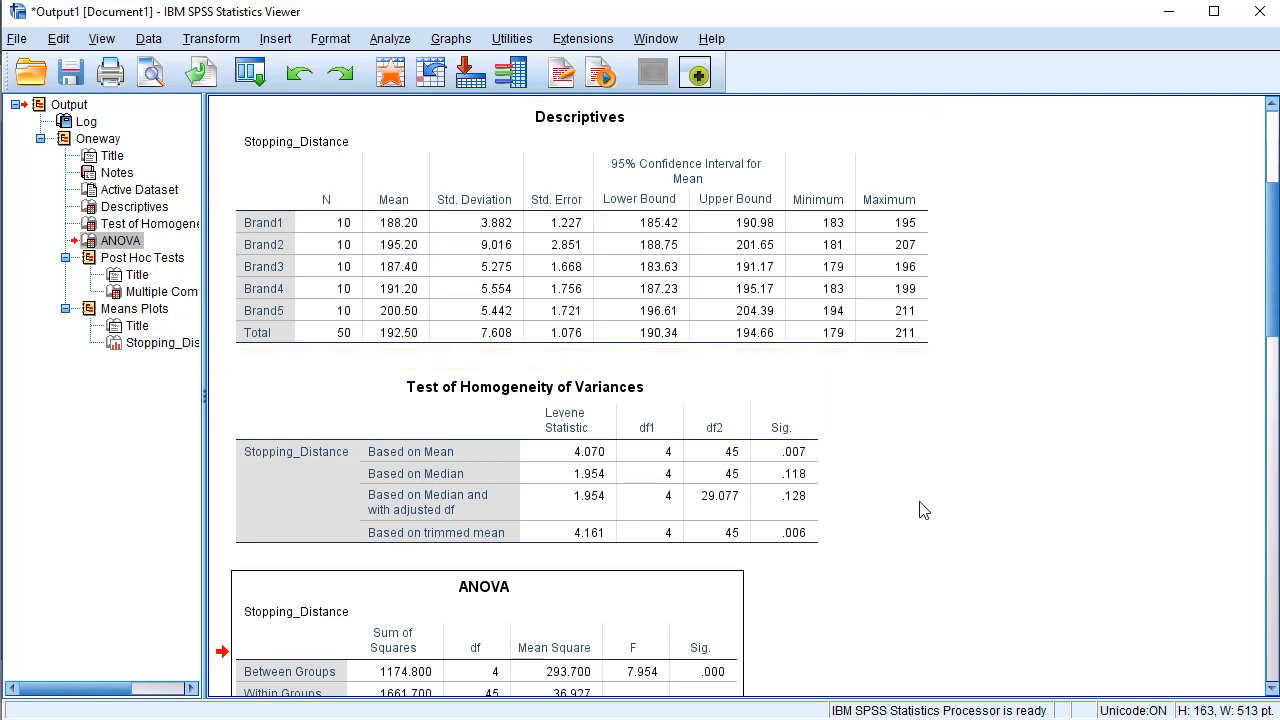
{"action": "scroll", "coordinate": [915, 528], "scroll_direction": "down", "scroll_amount": 2}
{"action": "left_click", "coordinate": [633, 590]}
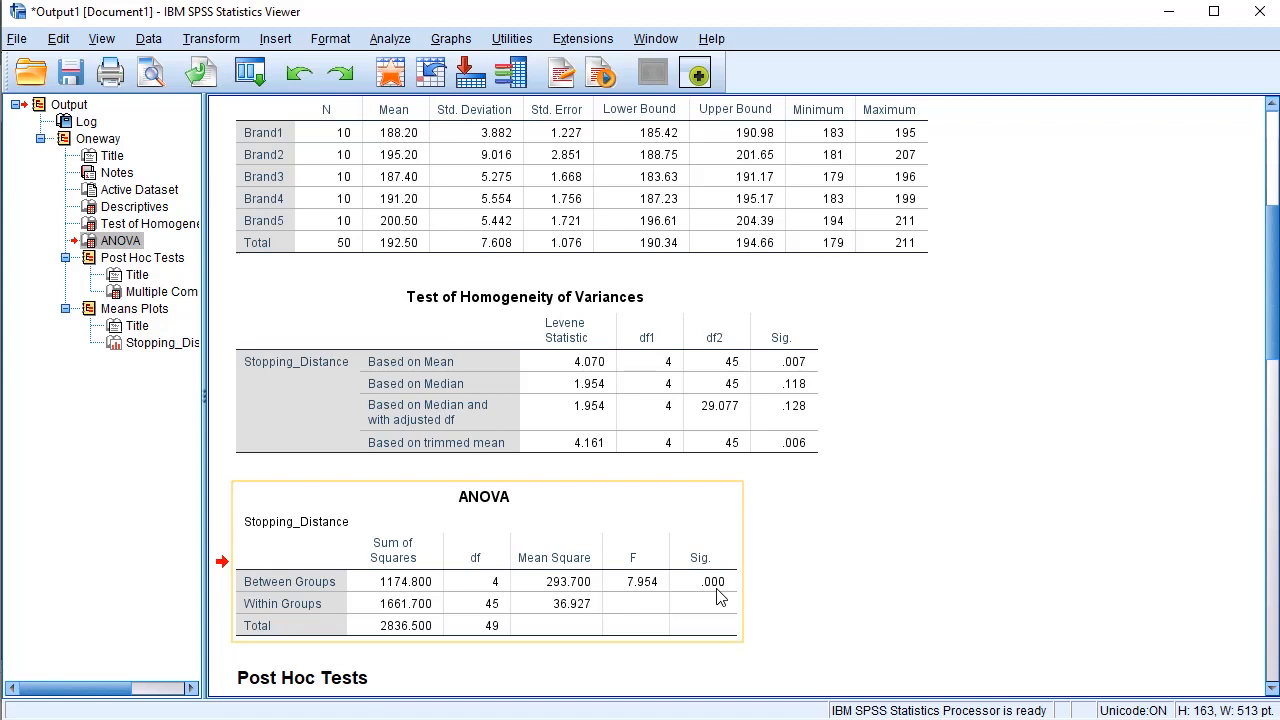
{"action": "key", "text": "Up"}
{"action": "key", "text": "Up"}
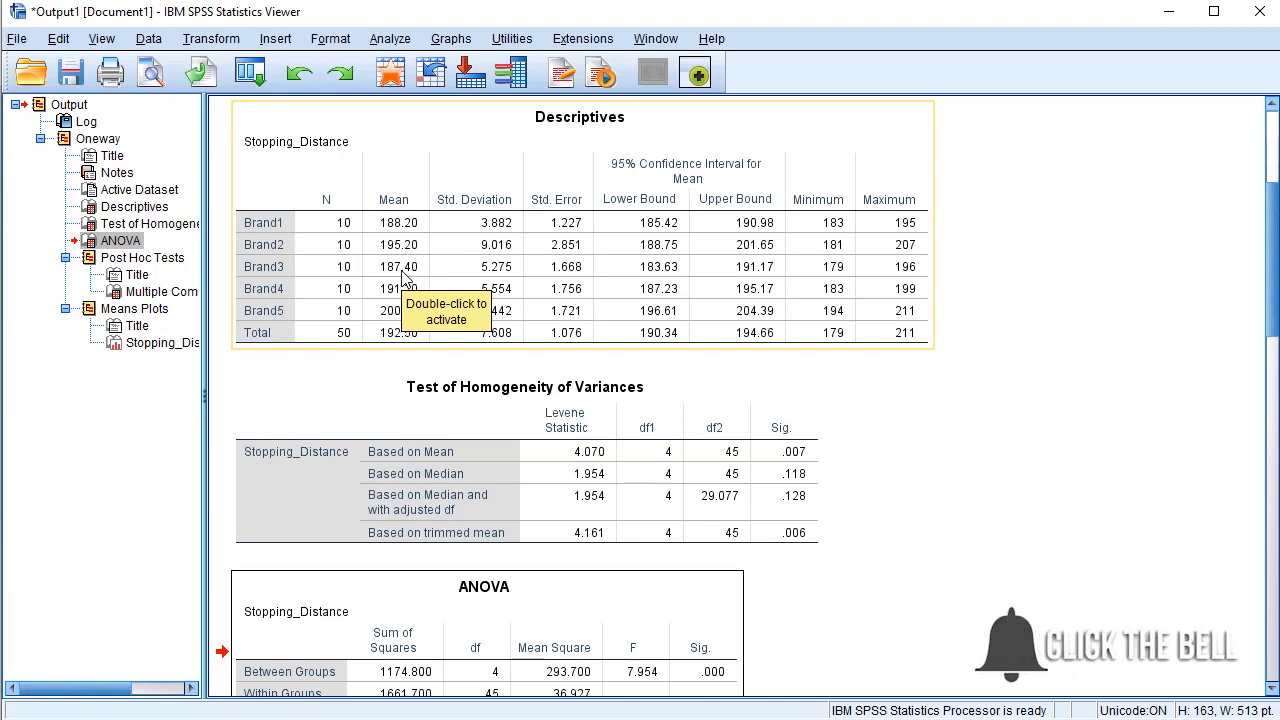
- Review the output from the ONEWAY syntax down to the LSD Multiple Comparisons table, checking the mean difference and significance of each brand pair
{"action": "scroll", "coordinate": [840, 494], "scroll_direction": "up", "scroll_amount": 5}
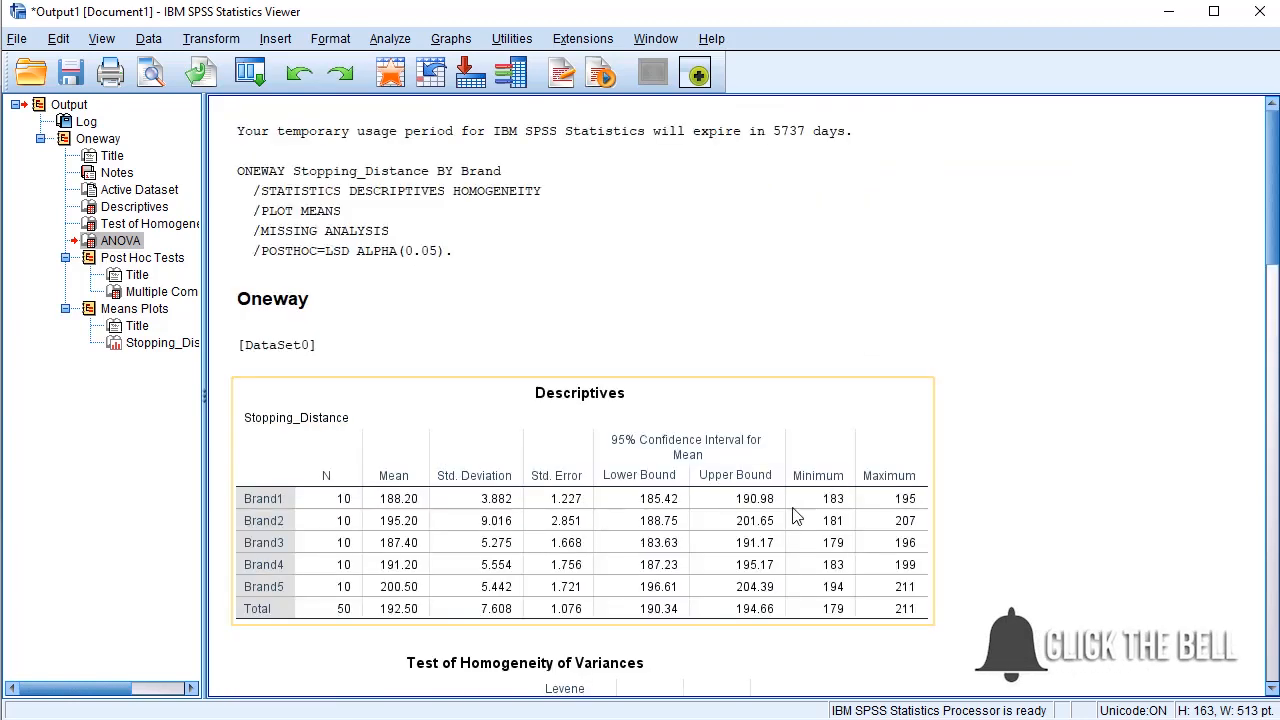
{"action": "scroll", "coordinate": [790, 516], "scroll_direction": "down", "scroll_amount": 7}
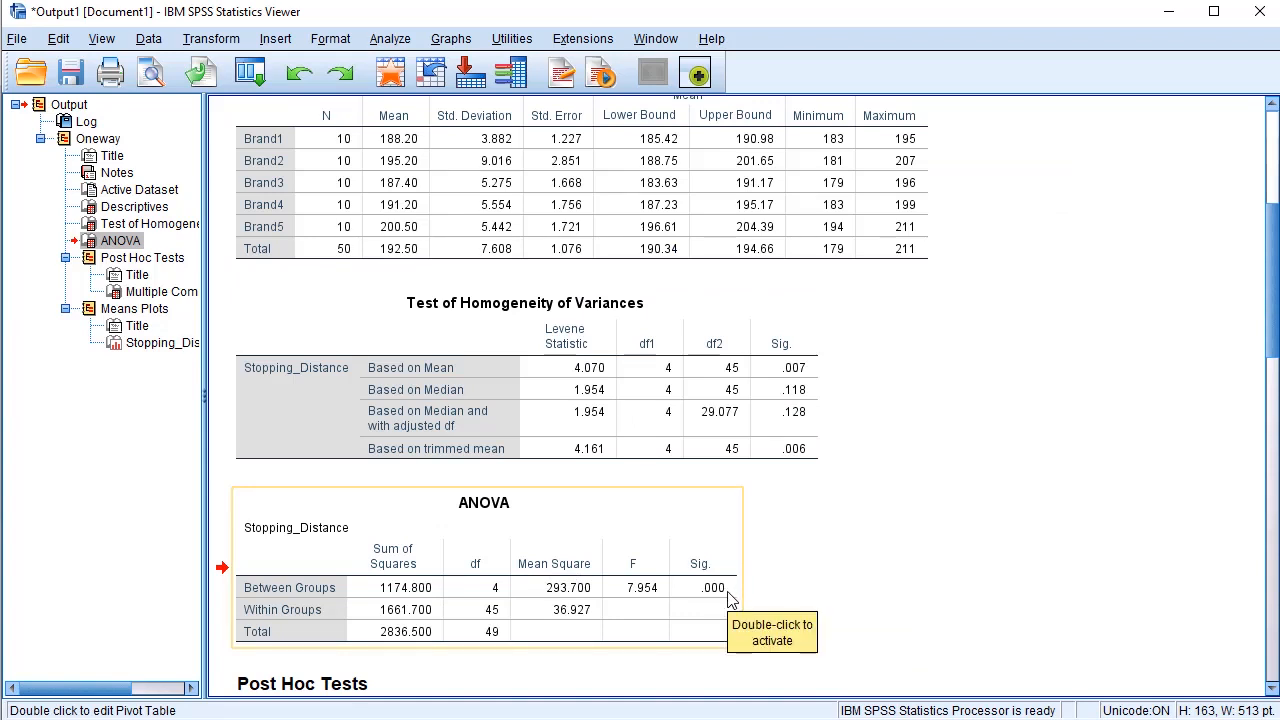
{"action": "scroll", "coordinate": [894, 487], "scroll_direction": "down", "scroll_amount": 6}
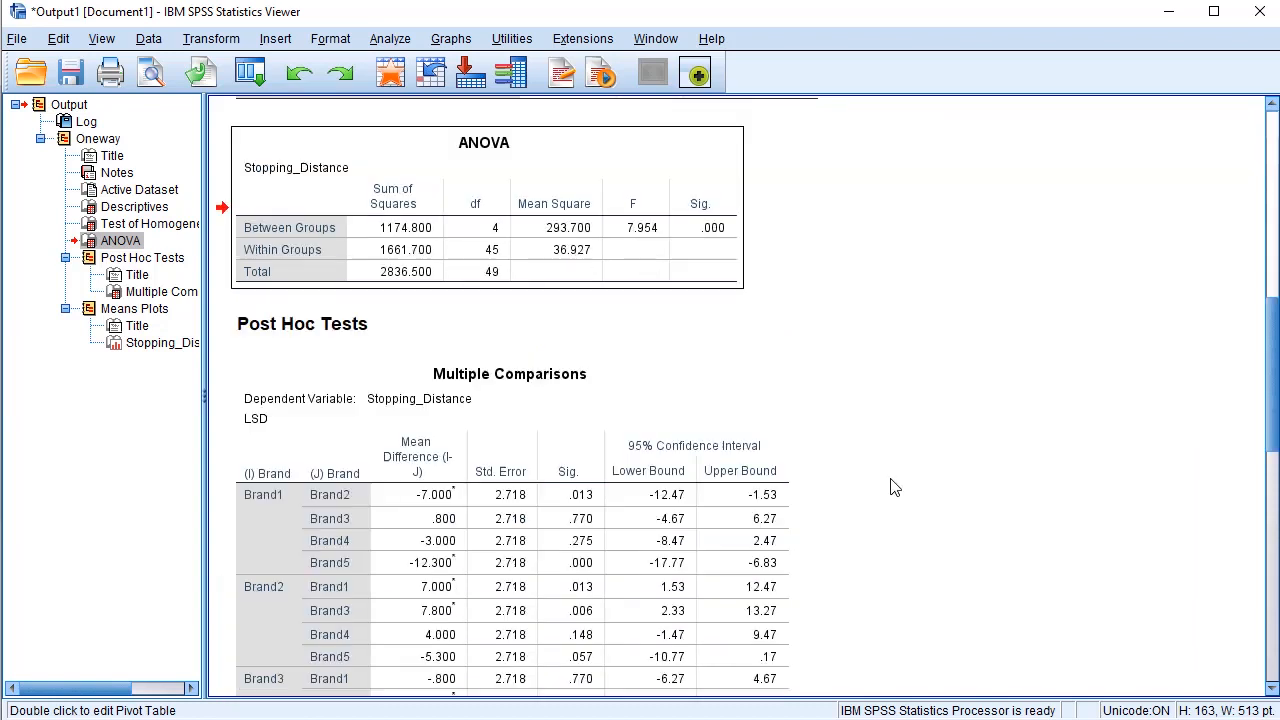
{"action": "scroll", "coordinate": [894, 487], "scroll_direction": "down", "scroll_amount": 2}
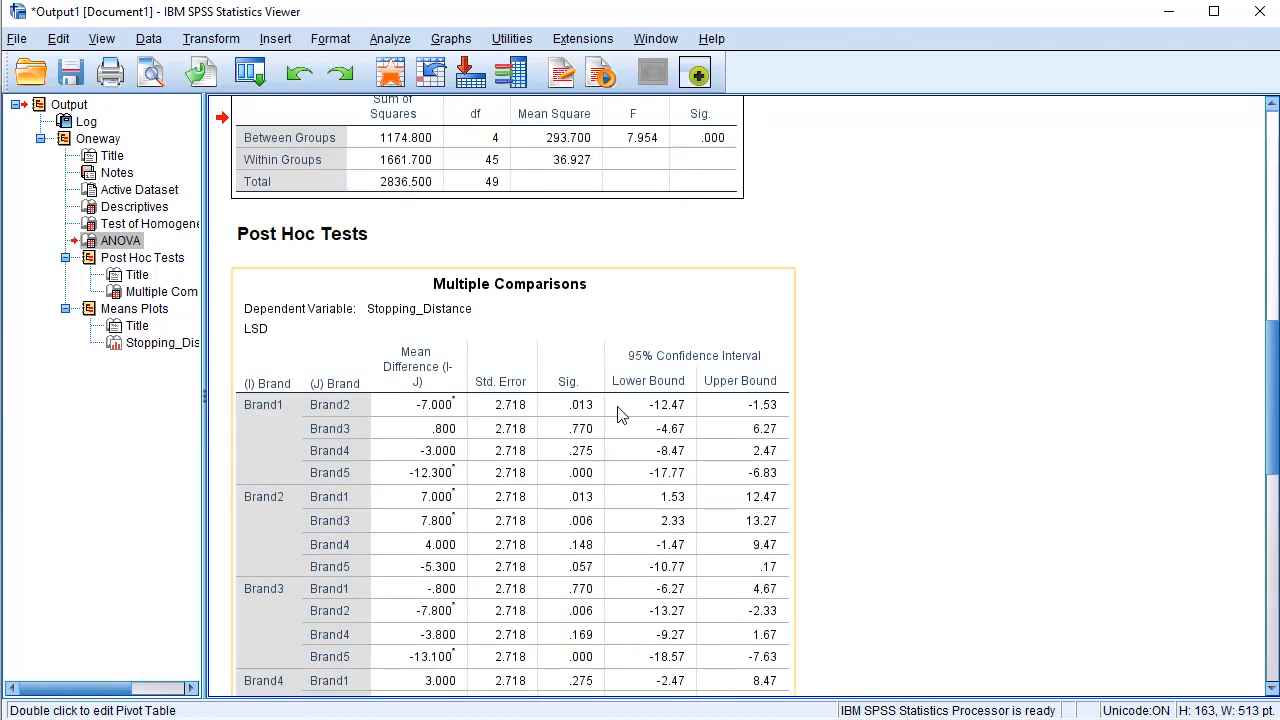
{"action": "scroll", "coordinate": [475, 482], "scroll_direction": "down", "scroll_amount": 3}
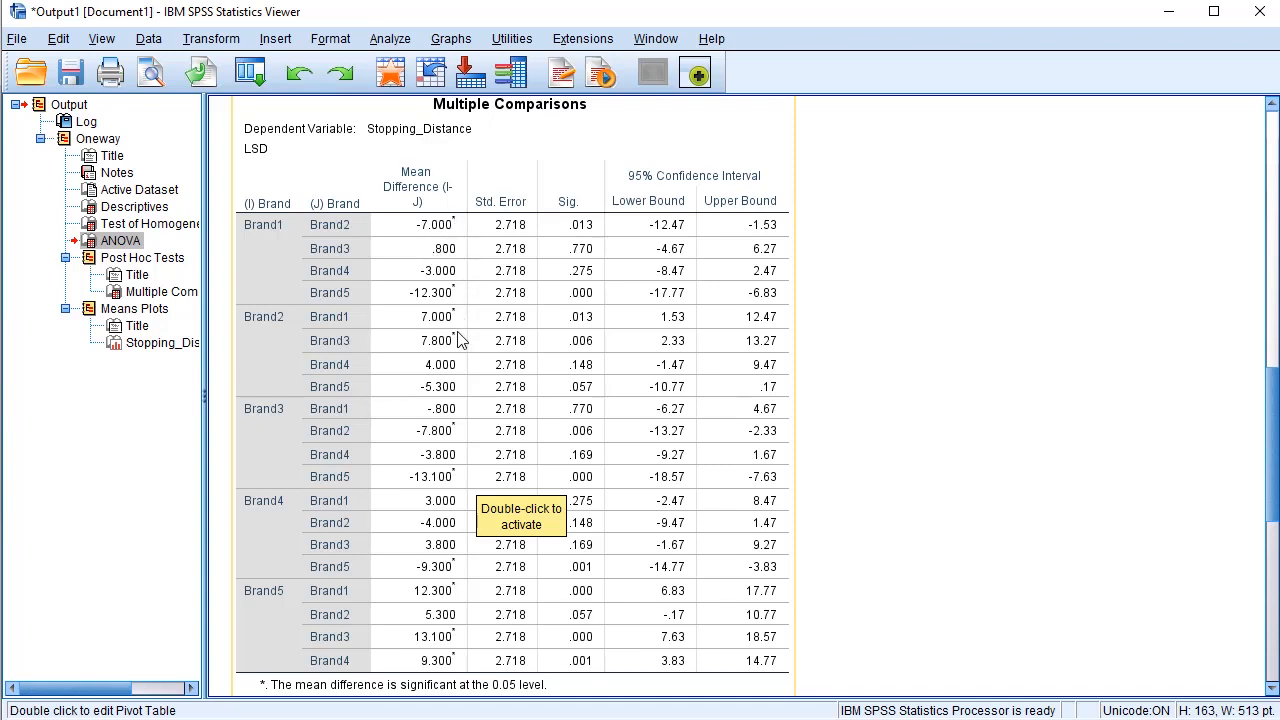
{"action": "scroll", "coordinate": [458, 344], "scroll_direction": "down", "scroll_amount": 3}
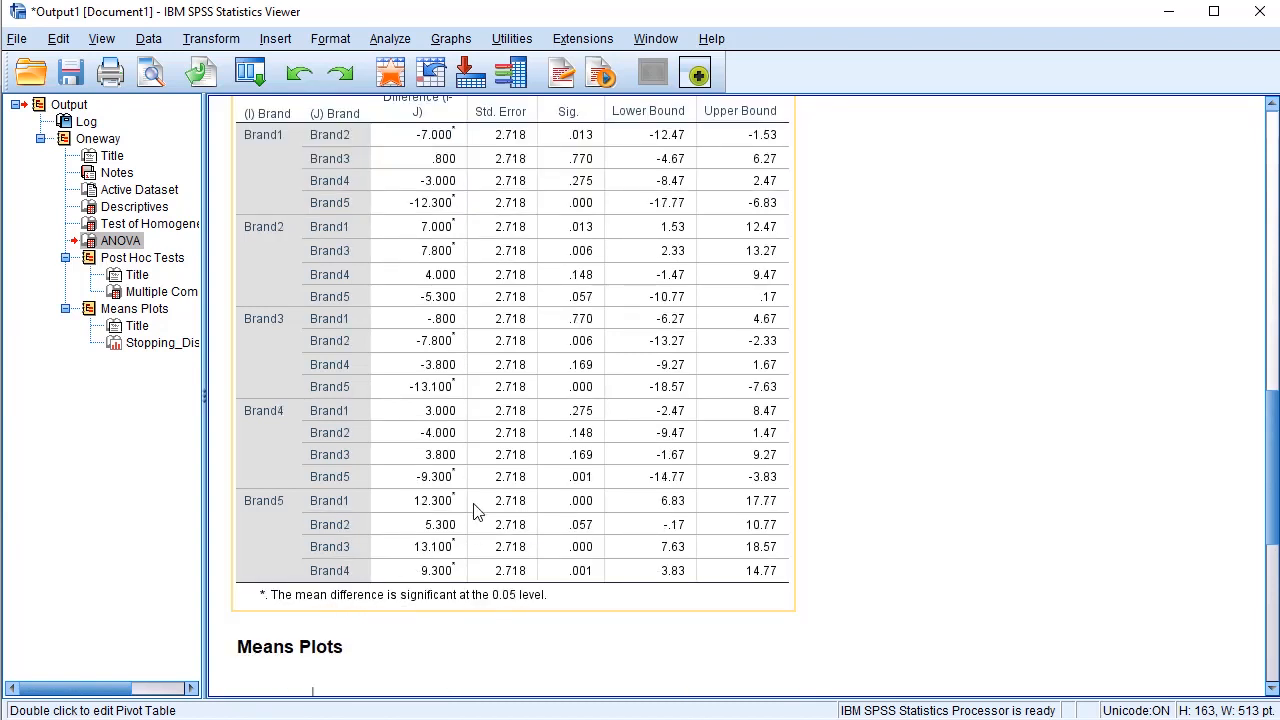
- Compare the brand pairs' mean differences in the LSD Multiple Comparisons table with the brand means in the Descriptives table
{"action": "scroll", "coordinate": [466, 484], "scroll_direction": "up", "scroll_amount": 3}
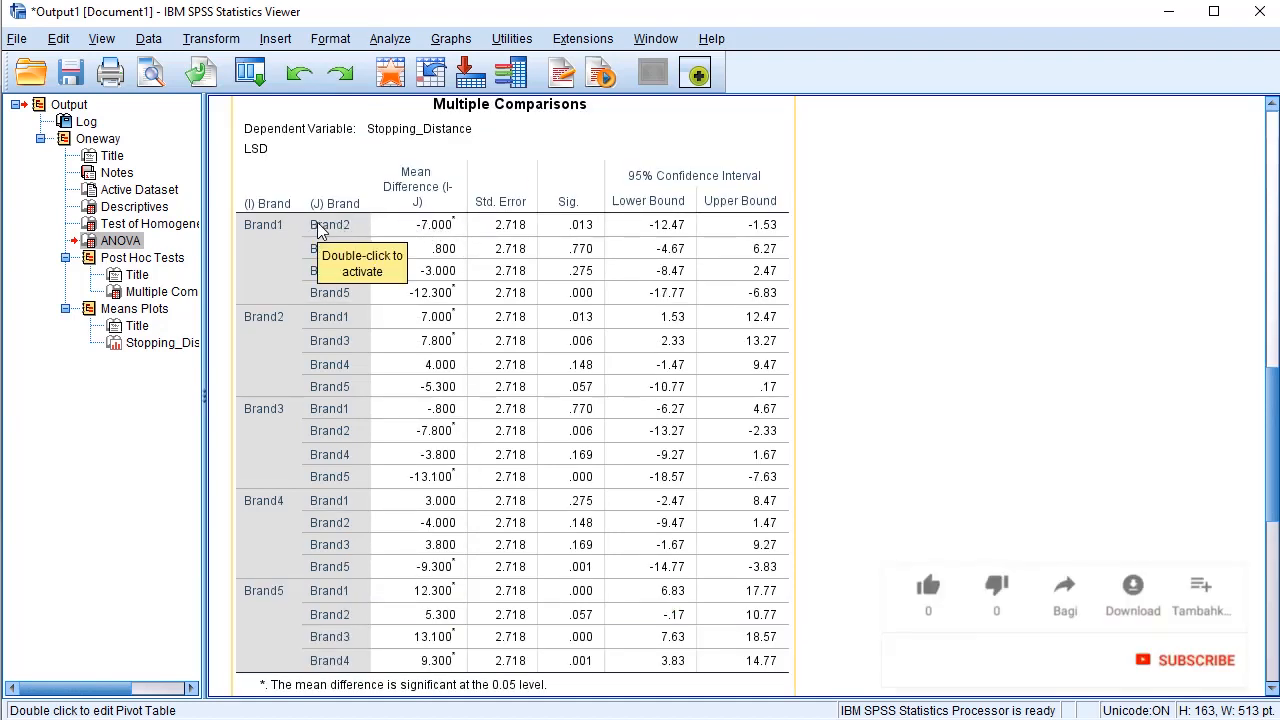
{"action": "left_click", "coordinate": [270, 222]}
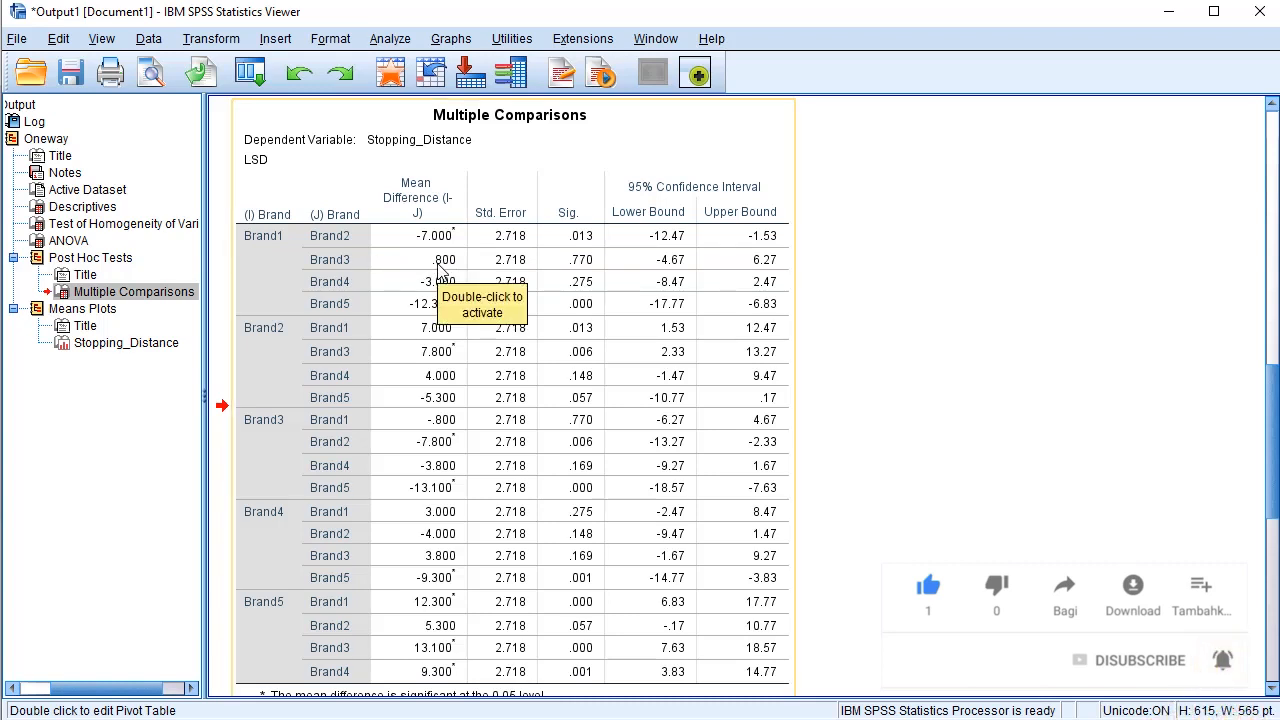
{"action": "scroll", "coordinate": [437, 263], "scroll_direction": "up", "scroll_amount": 8}
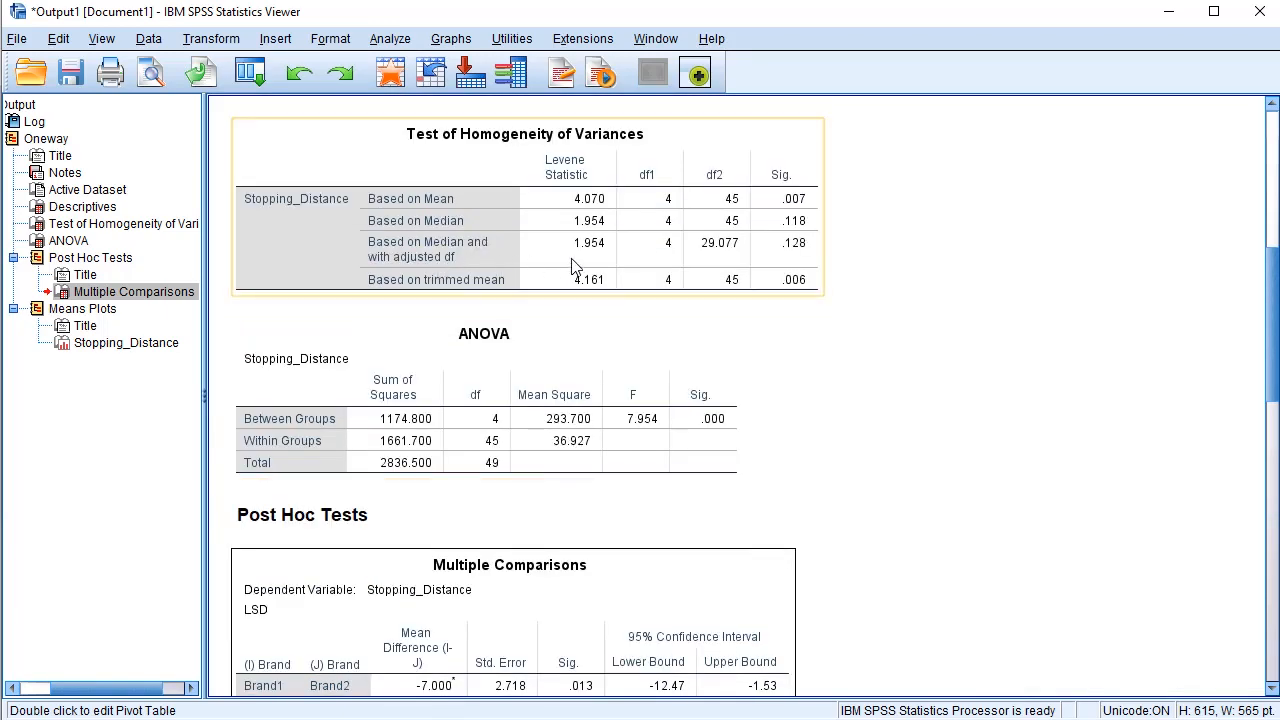
{"action": "scroll", "coordinate": [524, 280], "scroll_direction": "up", "scroll_amount": 6}
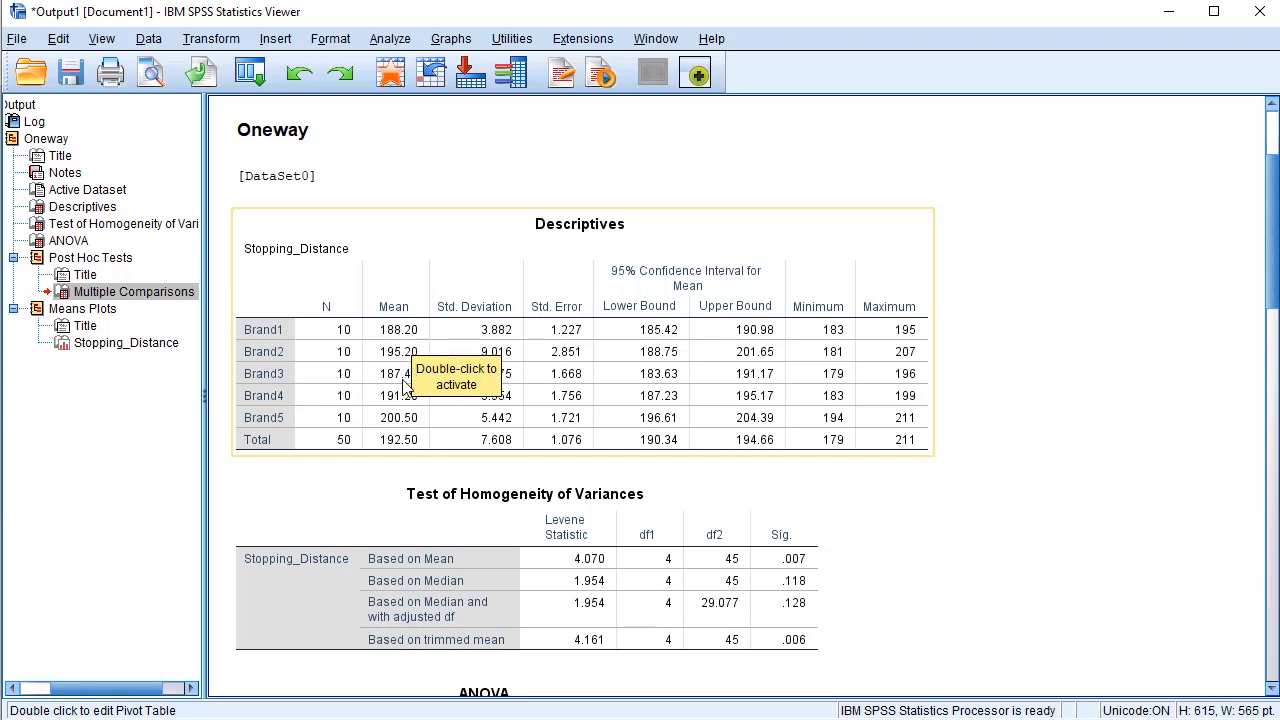
{"action": "scroll", "coordinate": [405, 385], "scroll_direction": "down", "scroll_amount": 10}
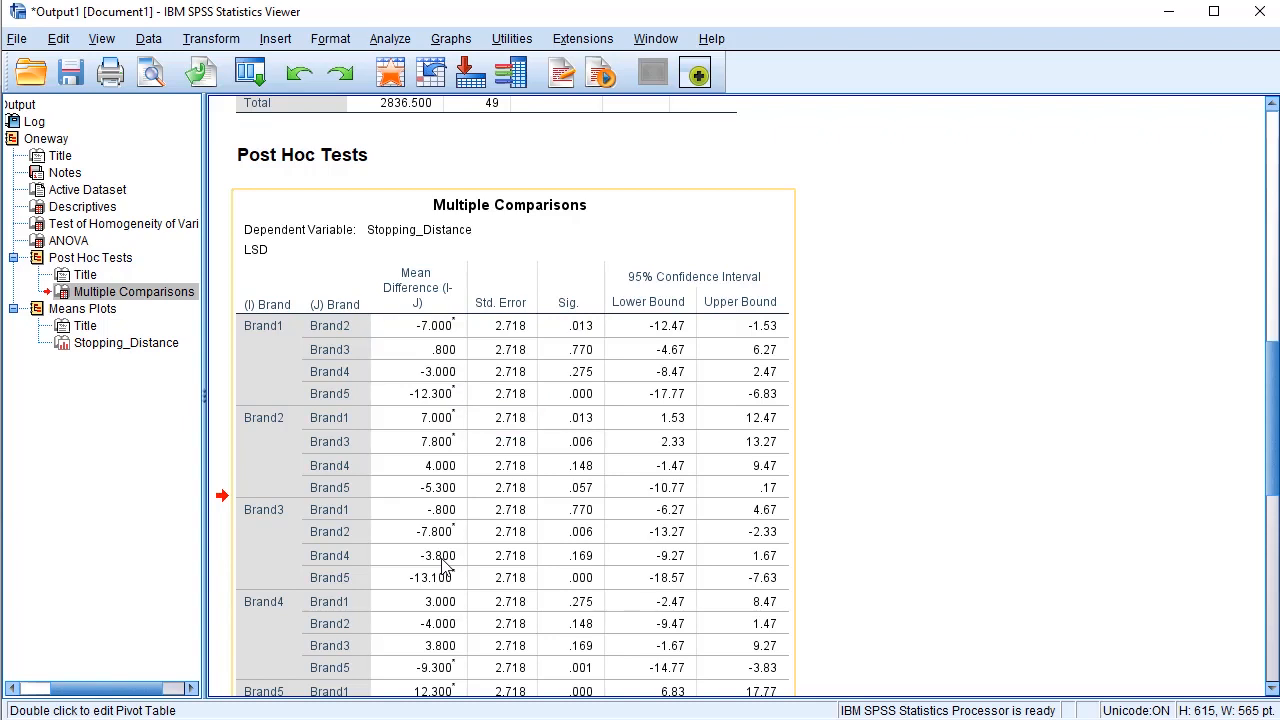
{"action": "scroll", "coordinate": [452, 541], "scroll_direction": "down", "scroll_amount": 3}
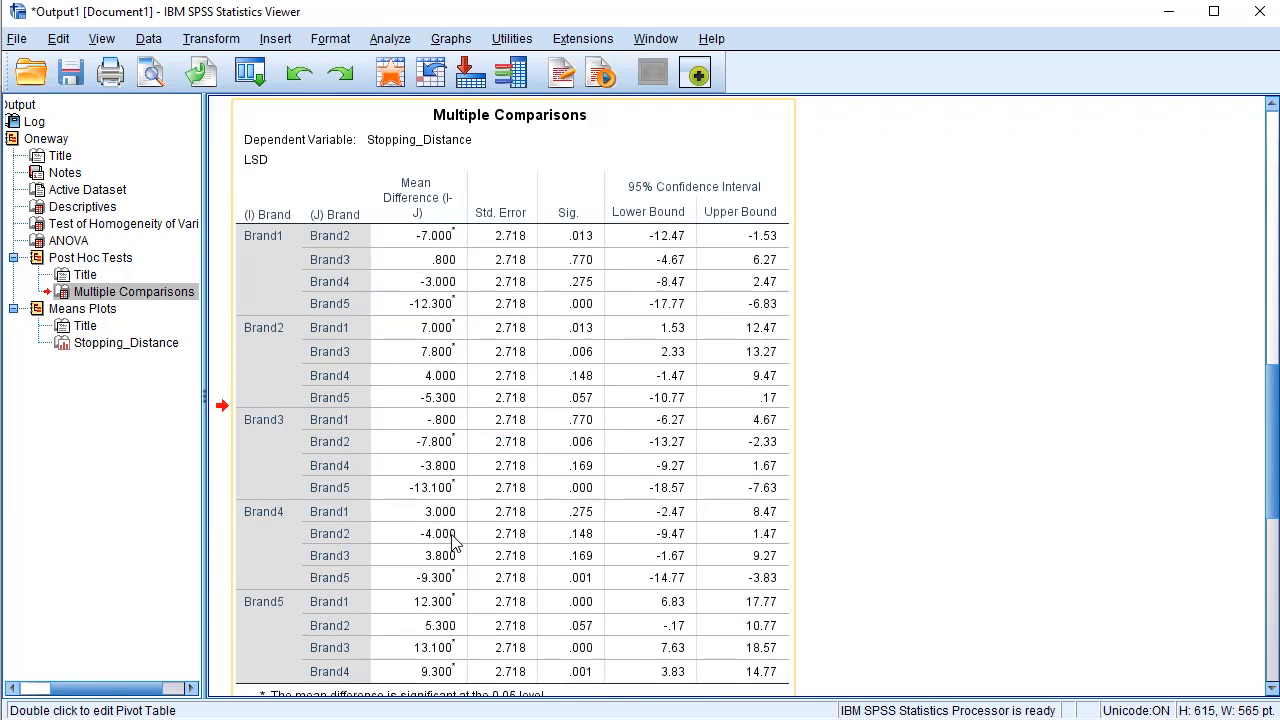